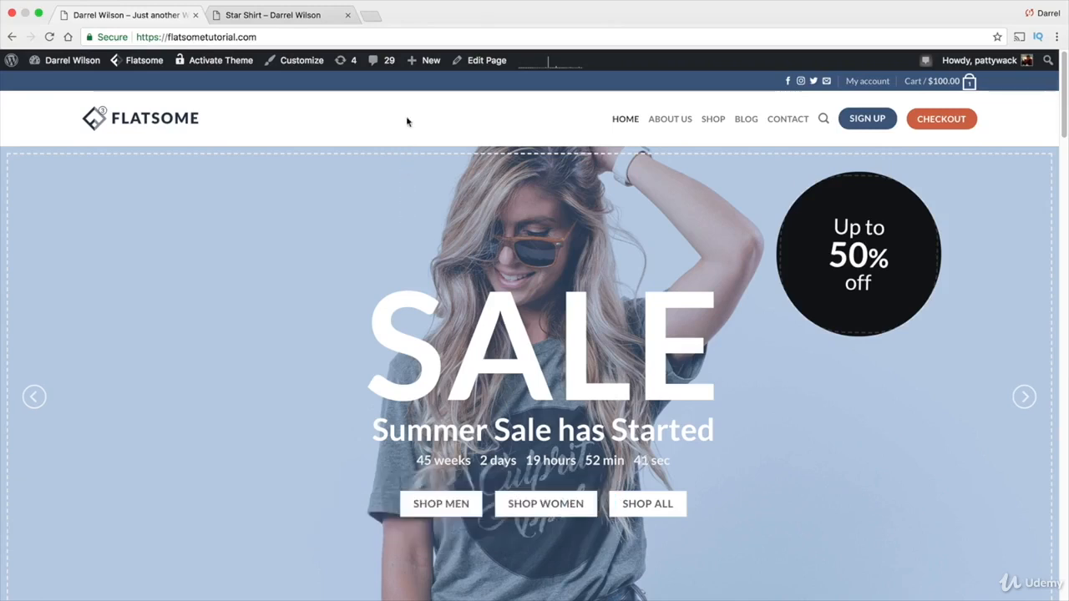
# Open the dashboard and start adding a new product
pyautogui.moveTo(412, 70)
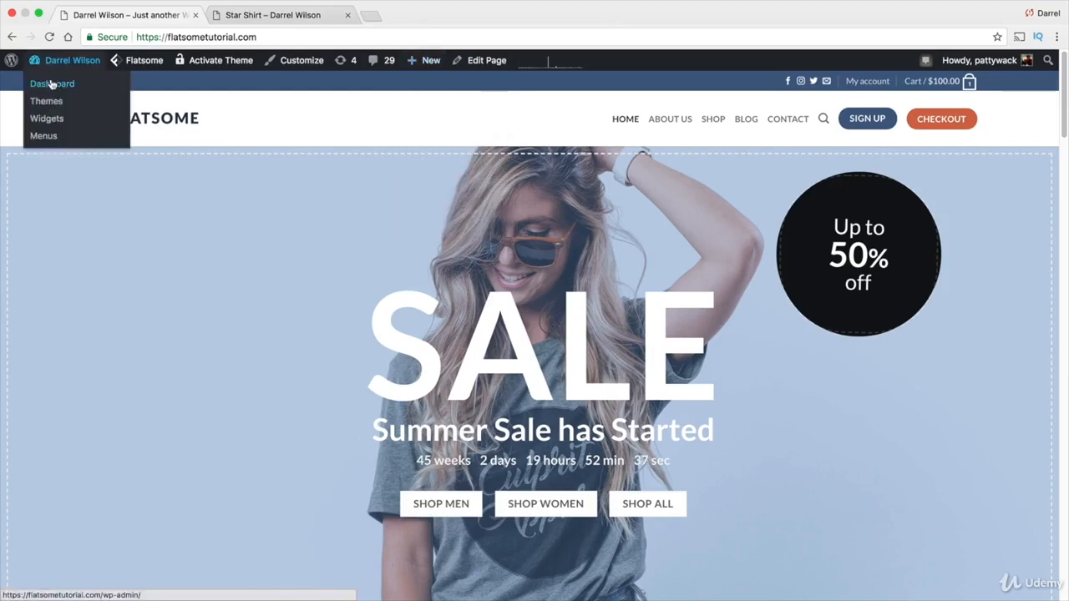
pyautogui.click(52, 84)
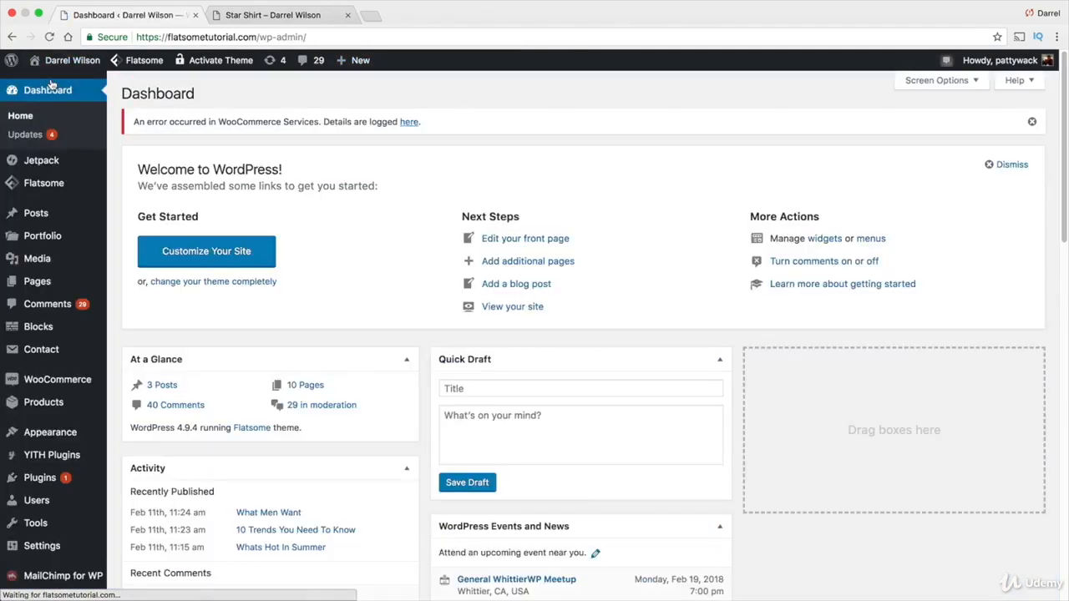
pyautogui.moveTo(48, 399)
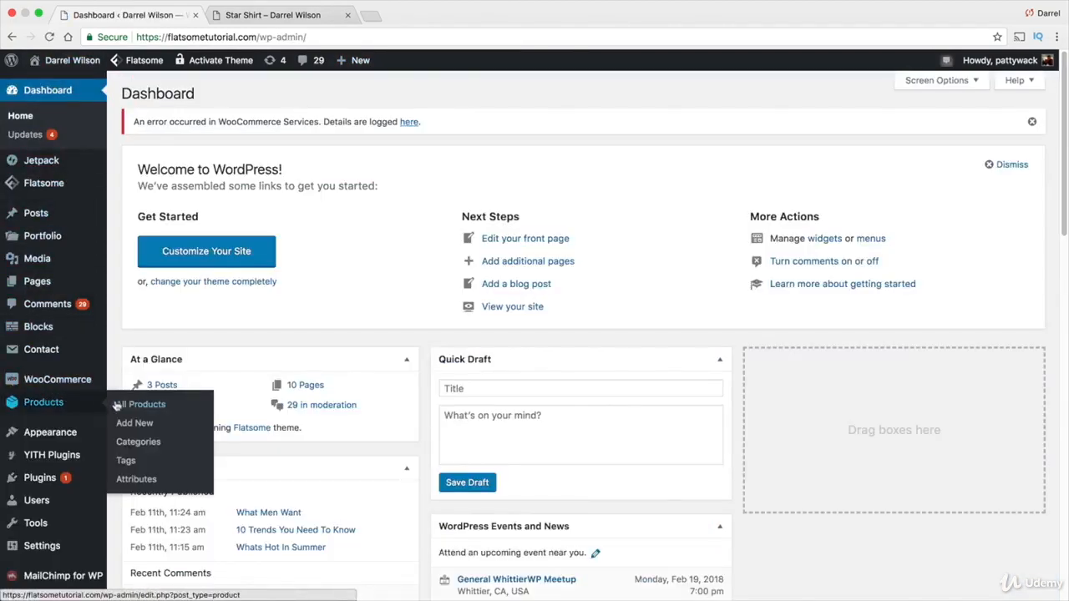
pyautogui.click(127, 423)
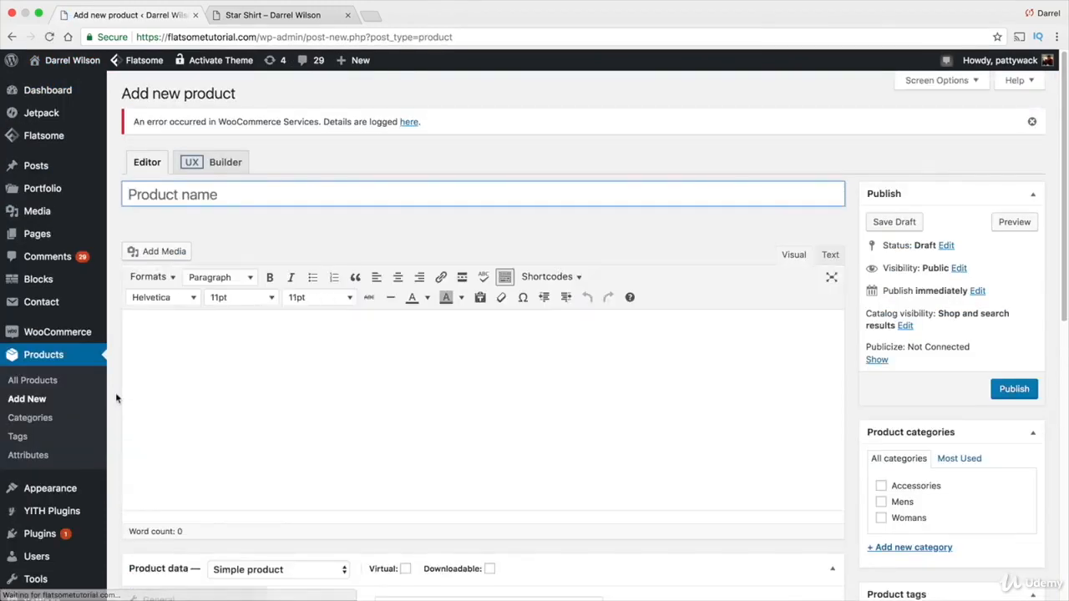
# Name the new product "Girls Shirt"
pyautogui.click(206, 195)
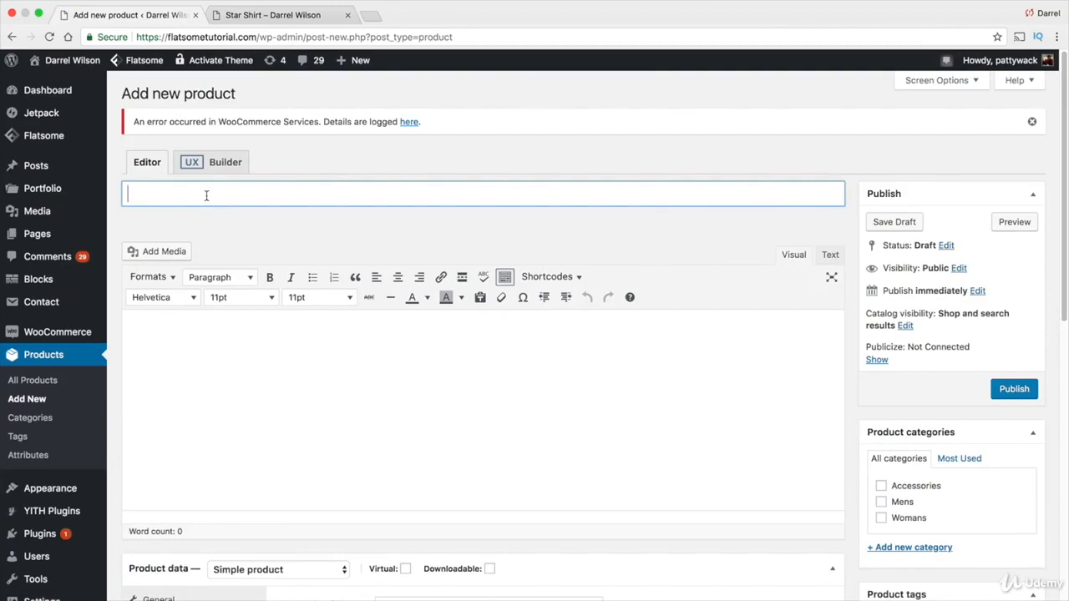
pyautogui.write('Girls Shirt')
pyautogui.click(261, 367)
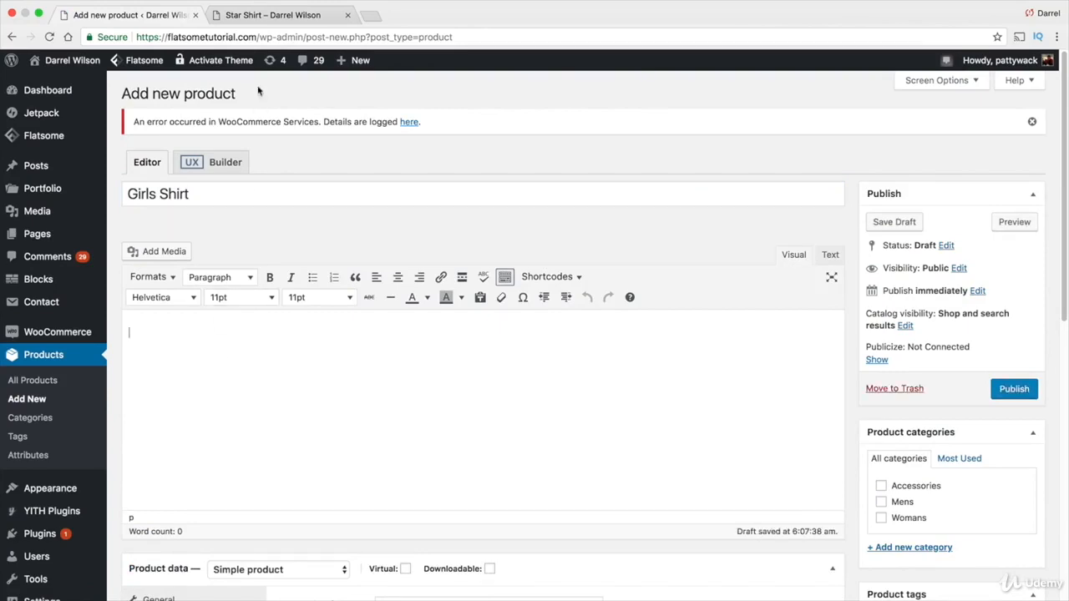
# Copy the full product description text from the Star Shirt product page in the other tab
pyautogui.click(259, 21)
pyautogui.scroll(-15, 694, 375)
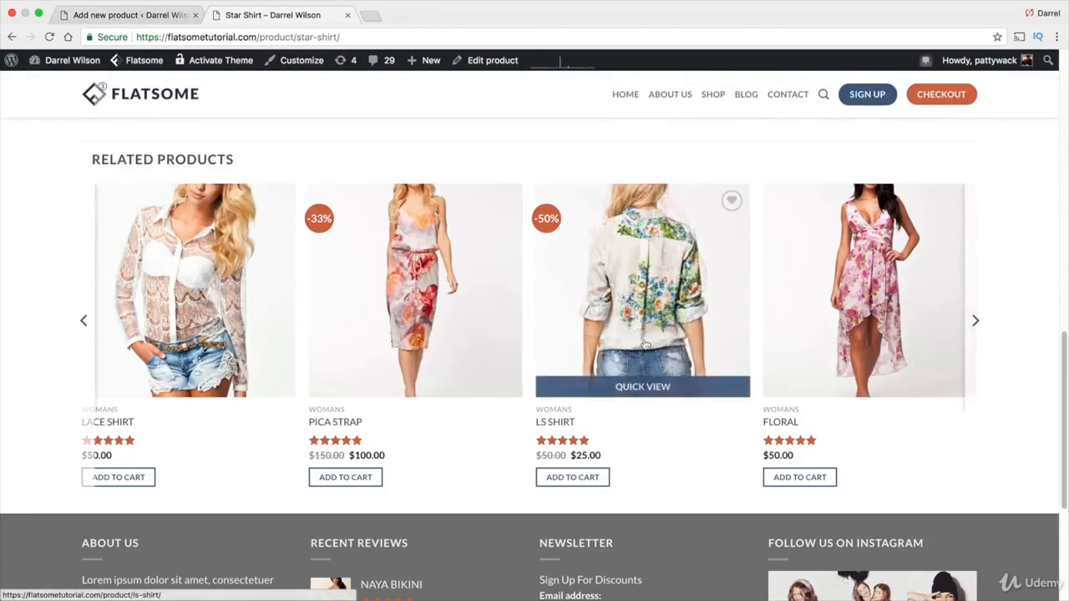
pyautogui.scroll(5, 607, 324)
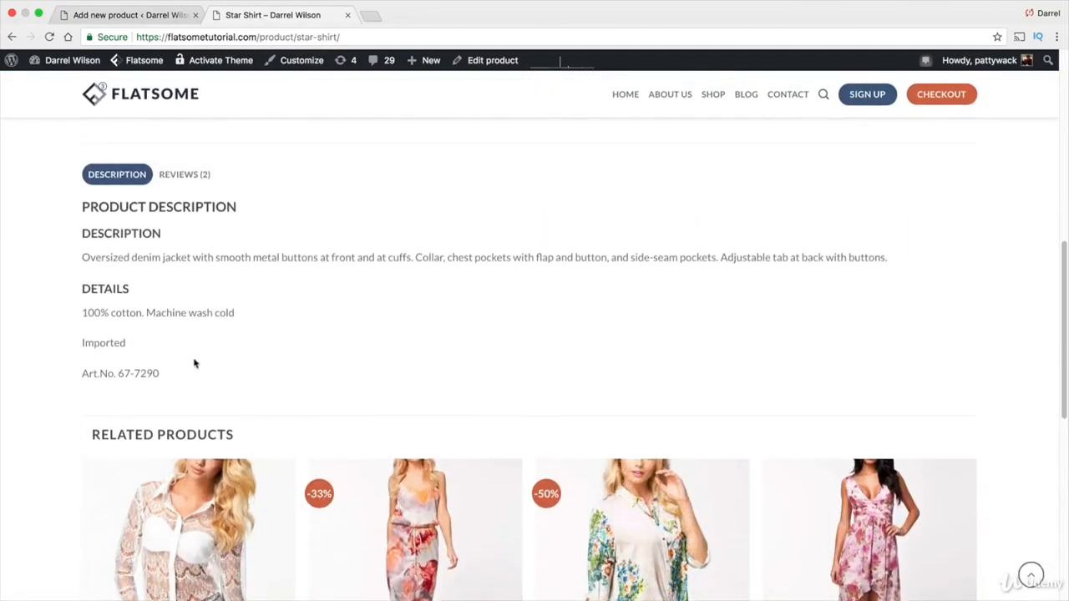
pyautogui.moveTo(175, 378); pyautogui.dragTo(82, 209)
pyautogui.rightClick(86, 210)
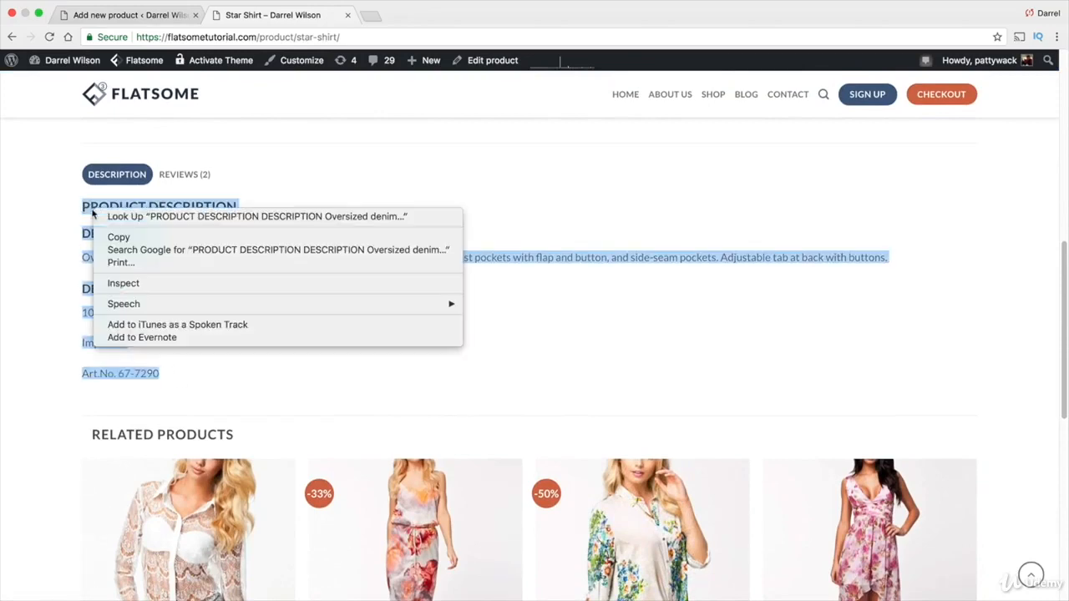
pyautogui.click(110, 239)
# Paste the copied description into the new product's description editor
pyautogui.click(138, 17)
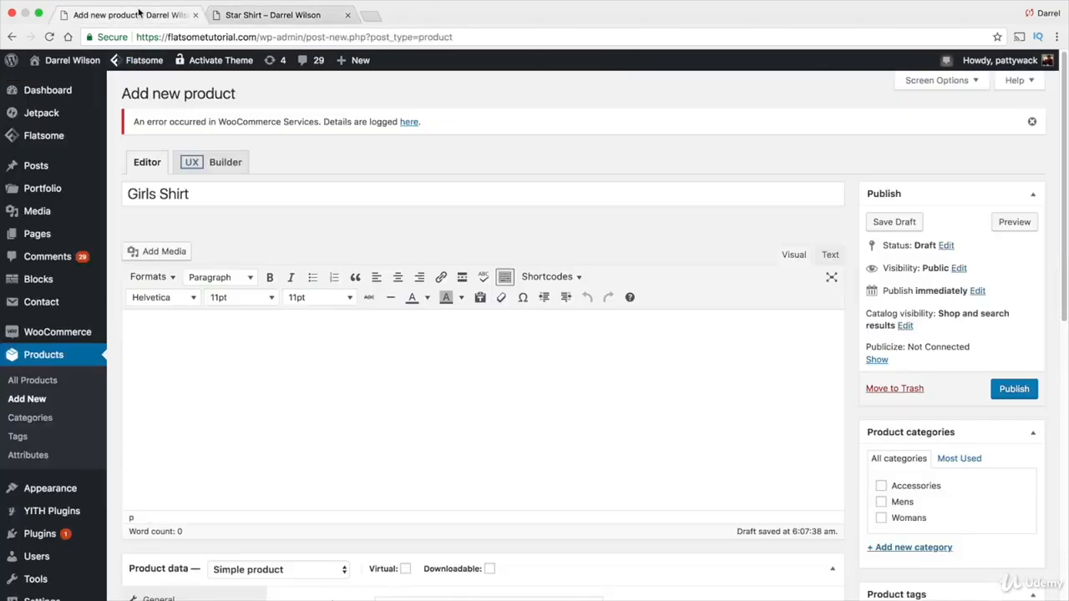
pyautogui.rightClick(199, 381)
pyautogui.click(170, 334)
pyautogui.rightClick(155, 328)
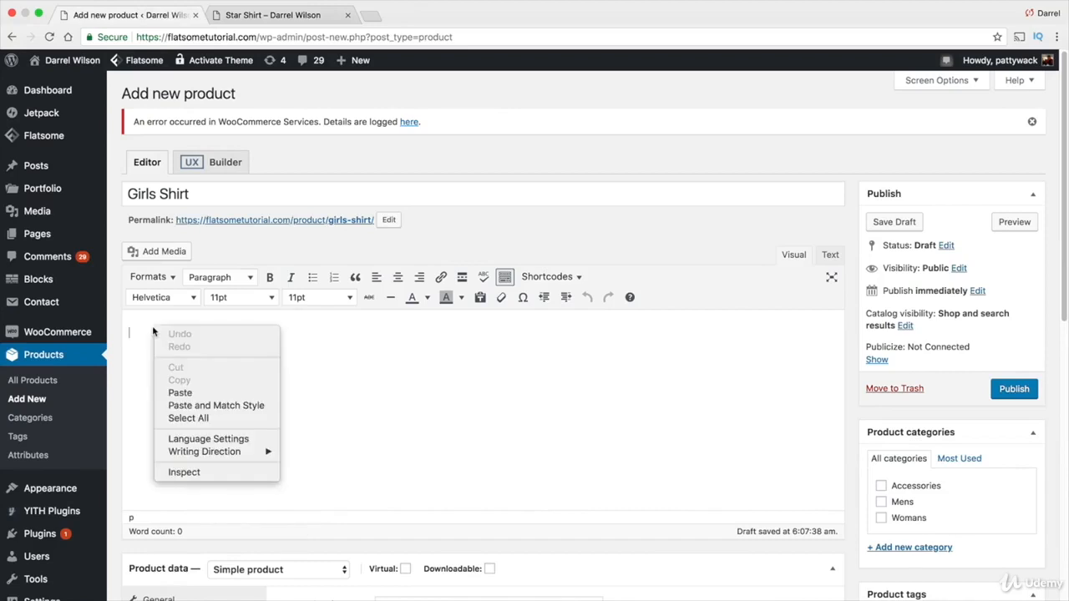
pyautogui.click(178, 390)
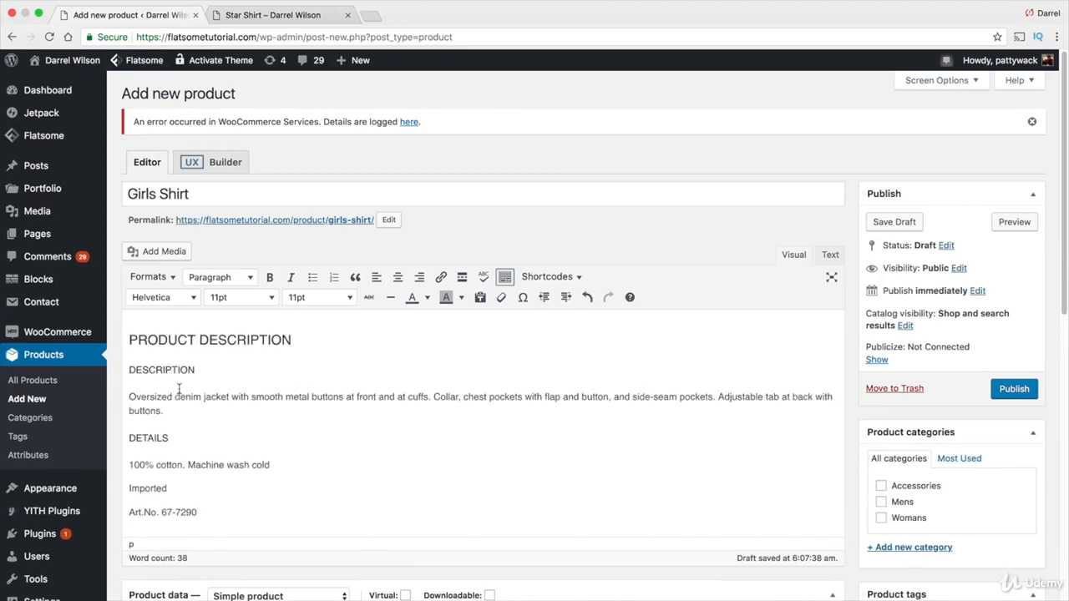
# Set the product's regular price to 50 and its sale price to 25
pyautogui.moveTo(271, 465); pyautogui.dragTo(140, 466)
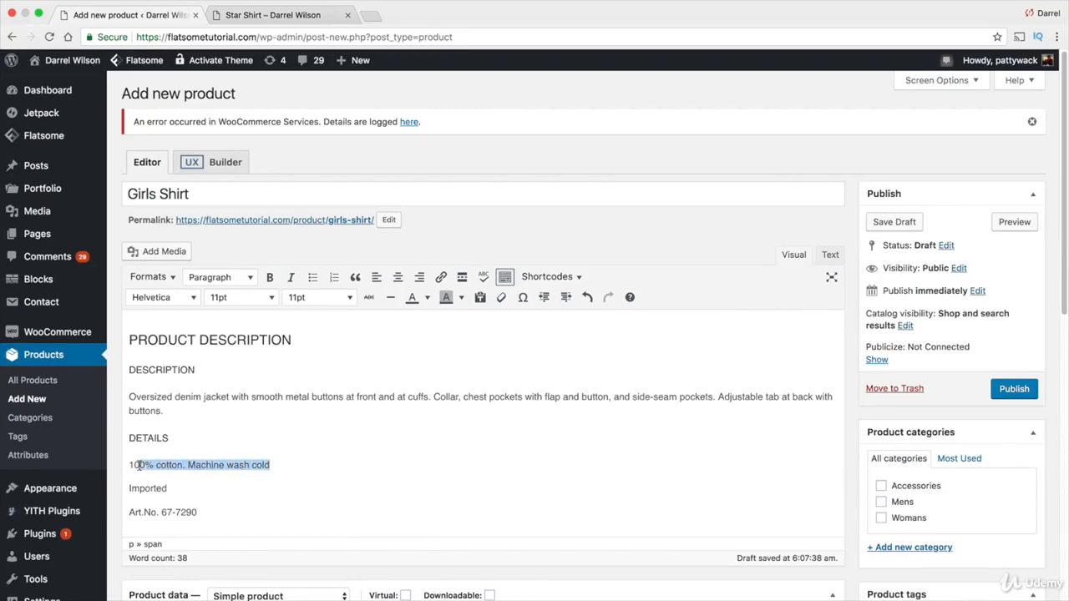
pyautogui.scroll(-3, 298, 430)
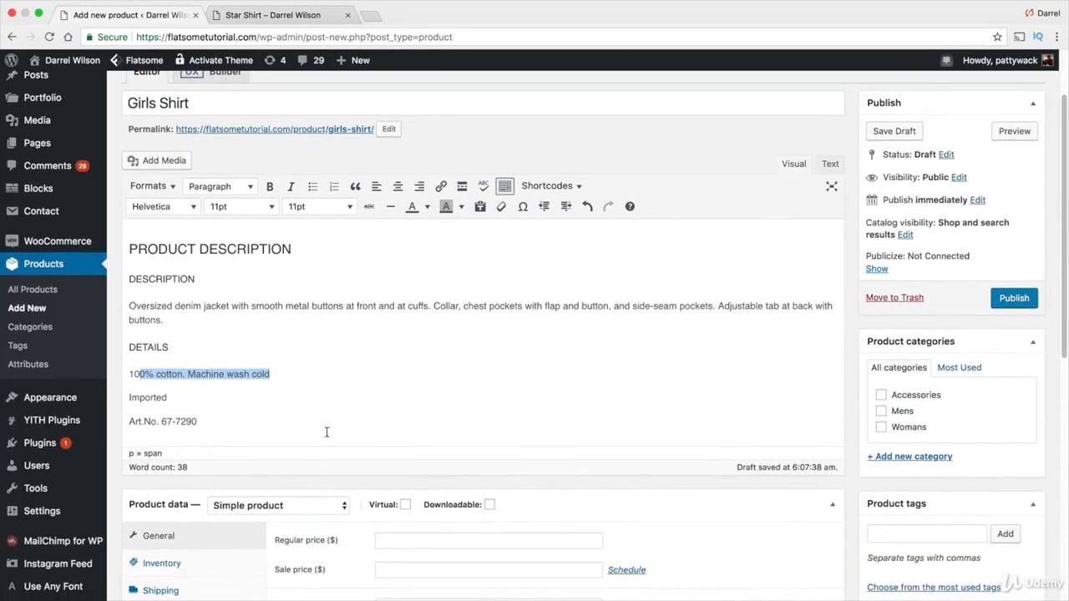
pyautogui.scroll(-6, 327, 432)
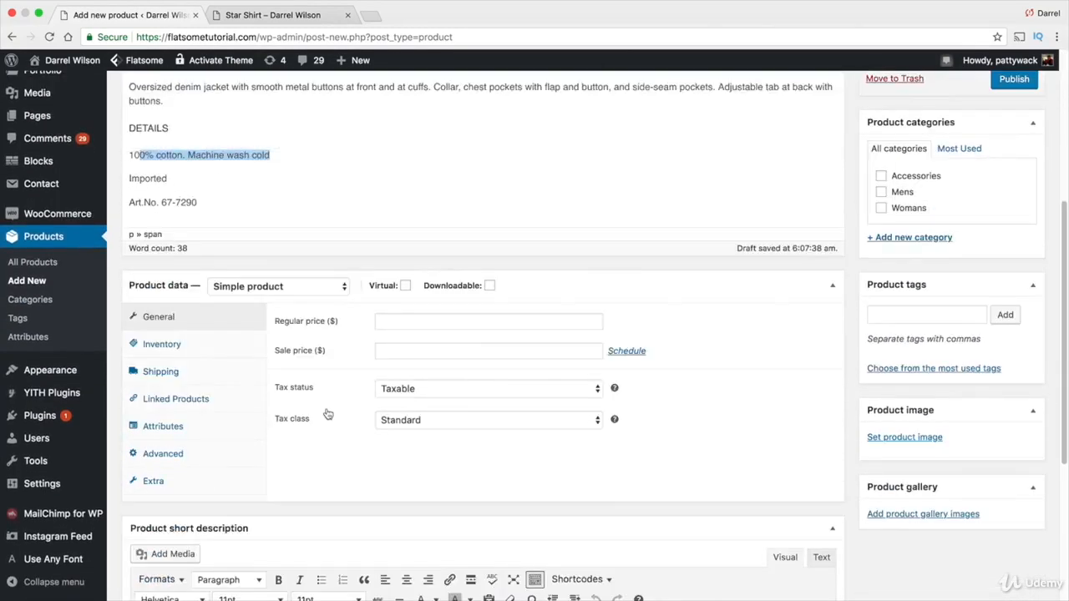
pyautogui.click(310, 290)
pyautogui.click(310, 289)
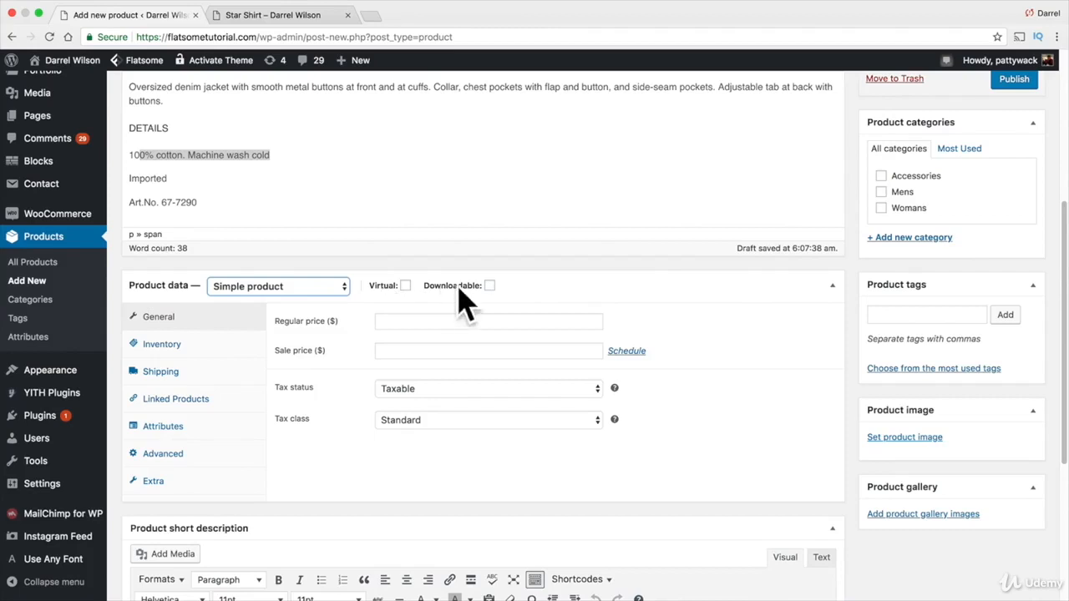
pyautogui.click(442, 323)
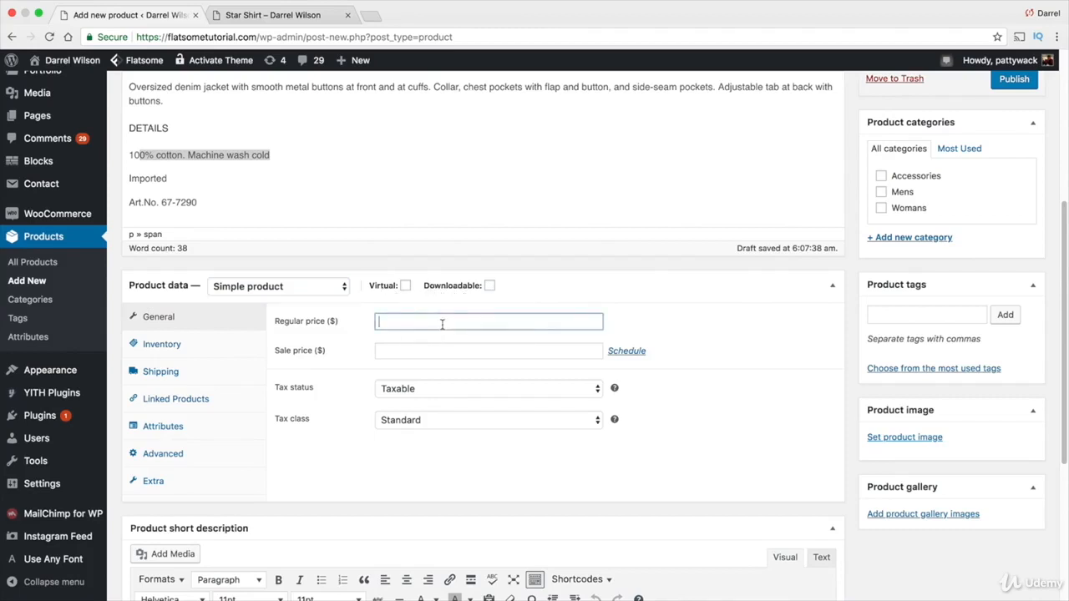
pyautogui.write('50')
pyautogui.press('Tab')
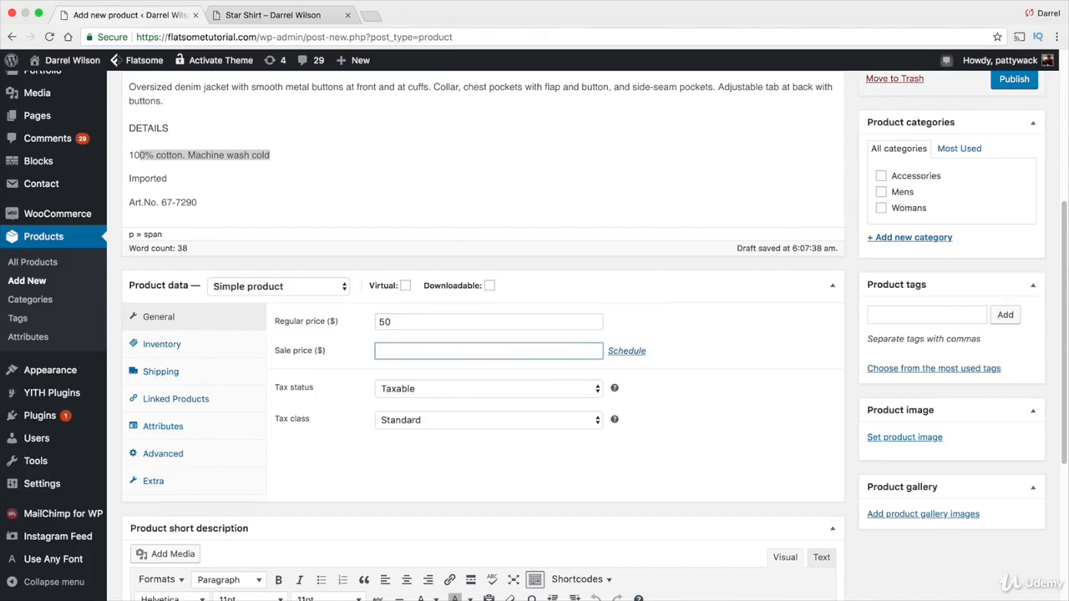
pyautogui.write('25')
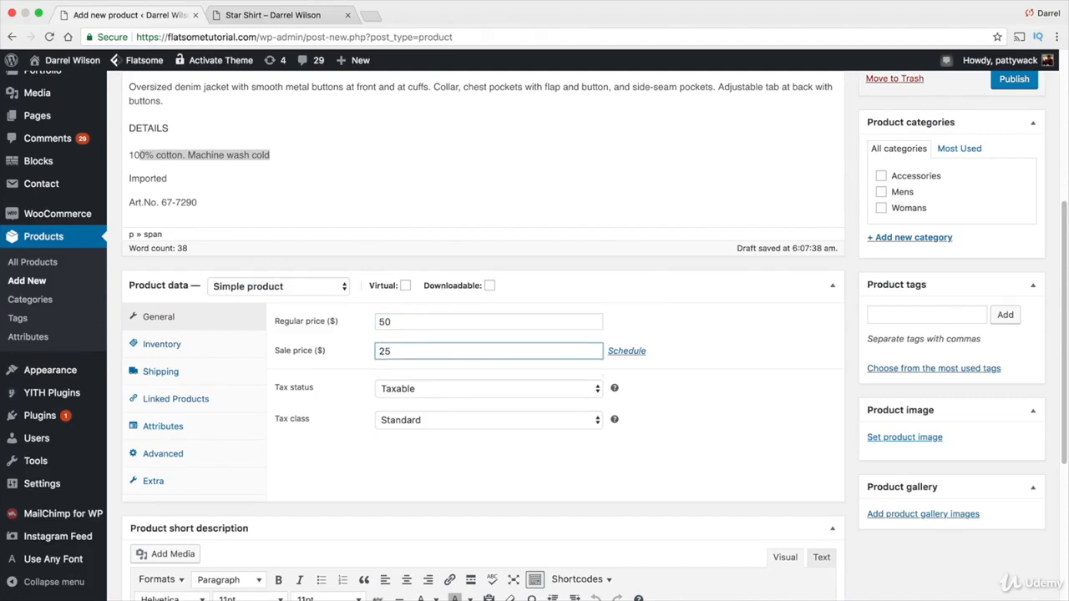
# Schedule the sale price dates from 2018-02-17 to 2018-02-28
pyautogui.click(626, 352)
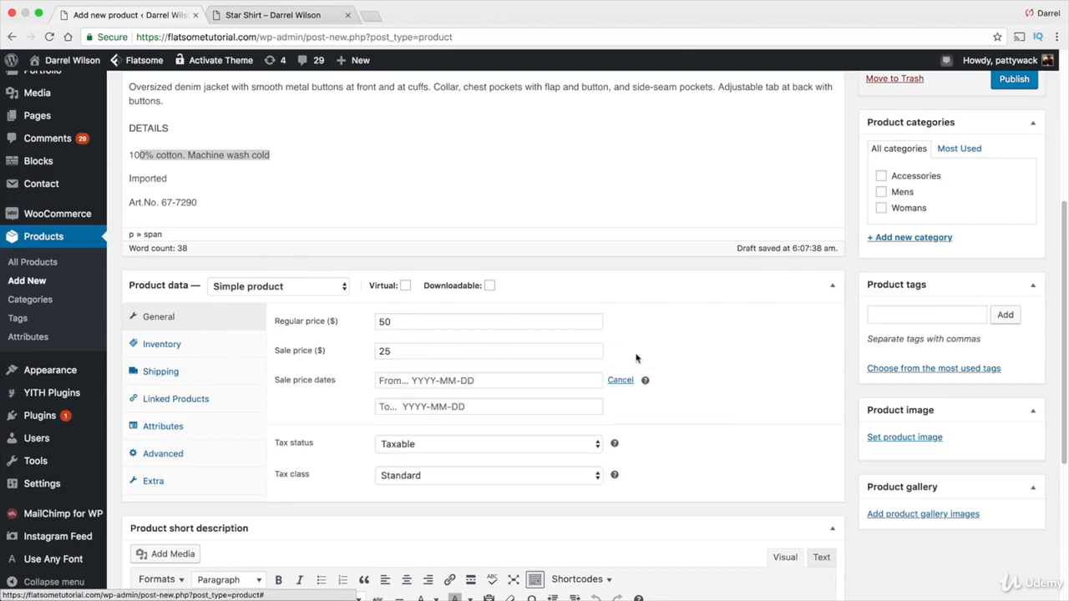
pyautogui.click(521, 381)
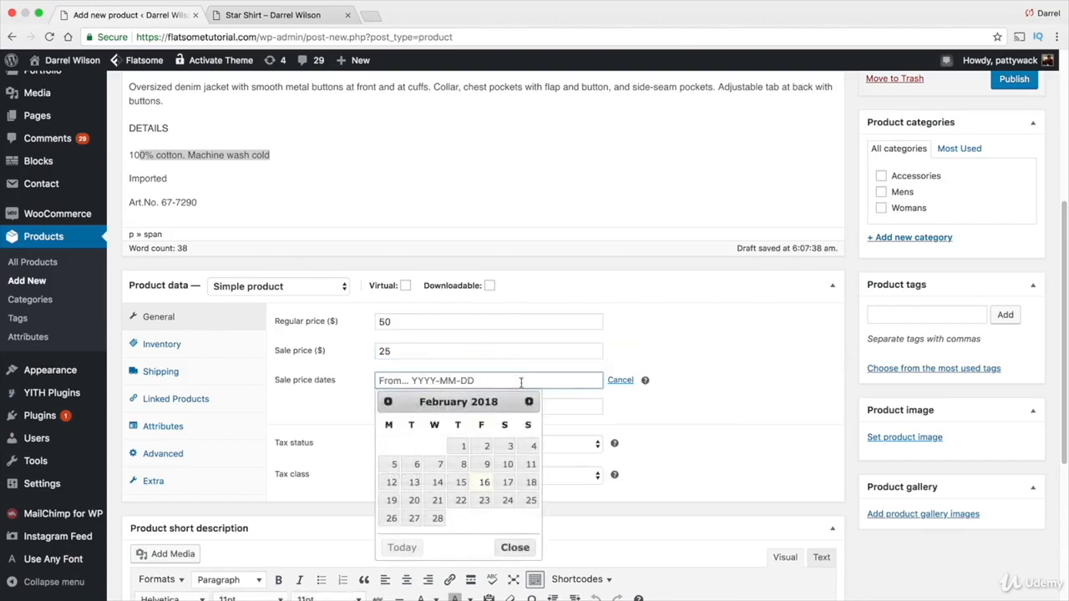
pyautogui.click(507, 485)
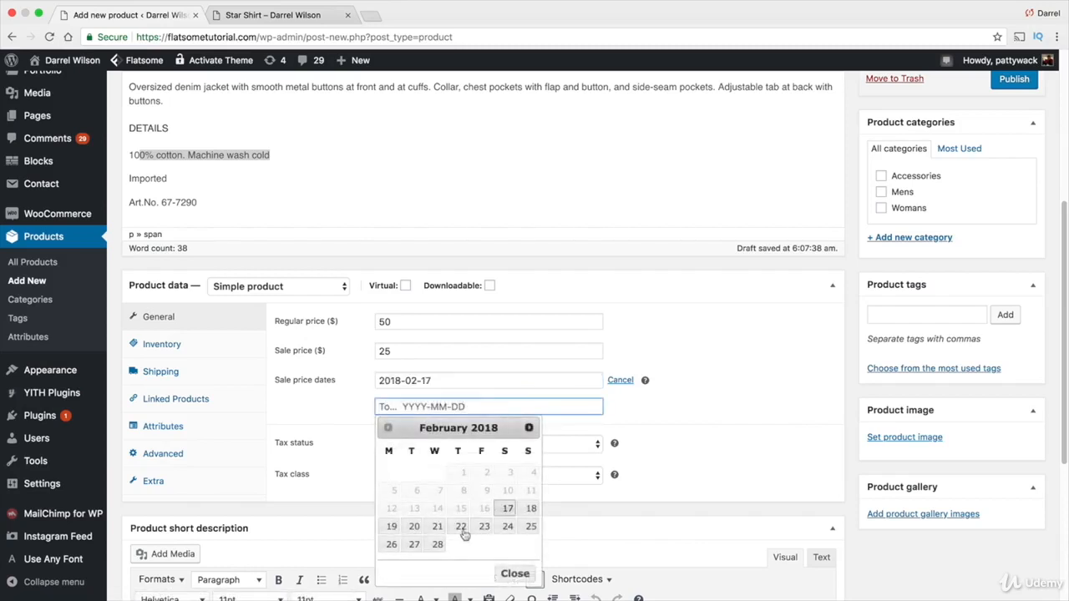
pyautogui.click(438, 545)
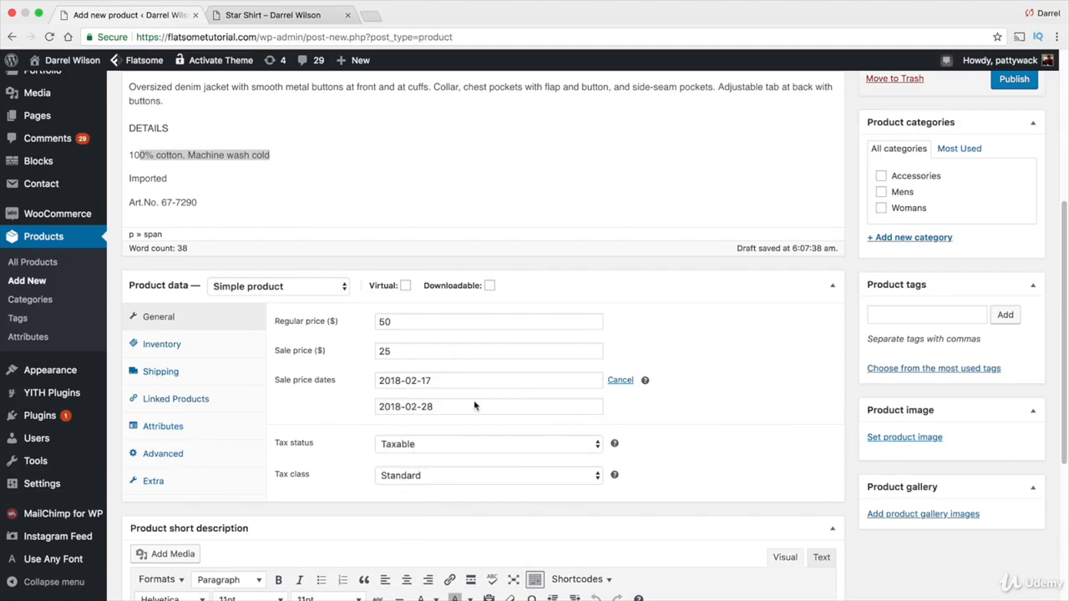
# Enable stock management at product level and set the stock quantity to 10
pyautogui.click(226, 345)
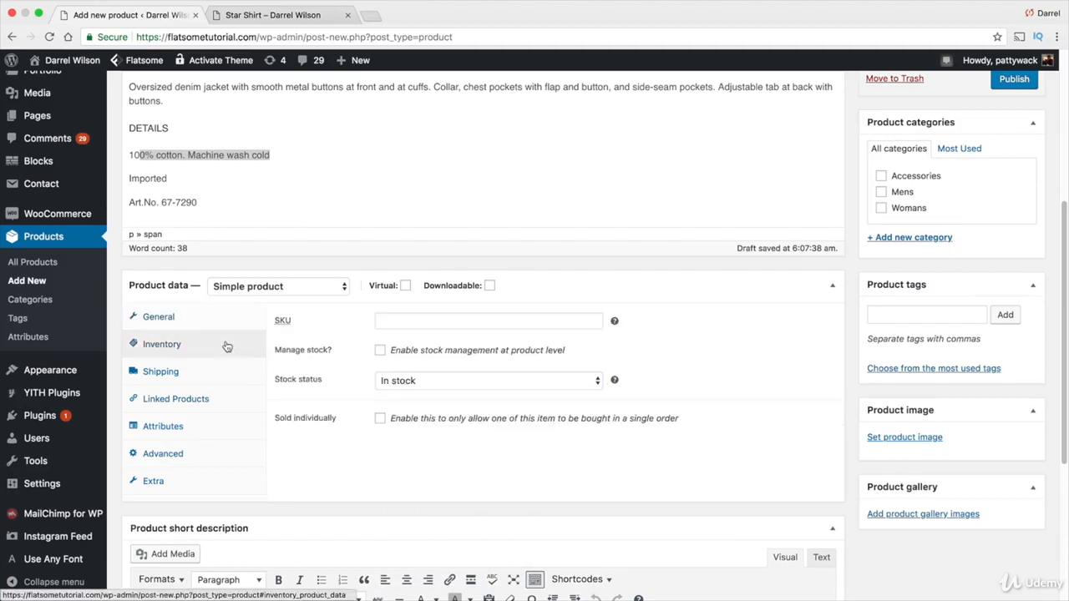
pyautogui.click(401, 324)
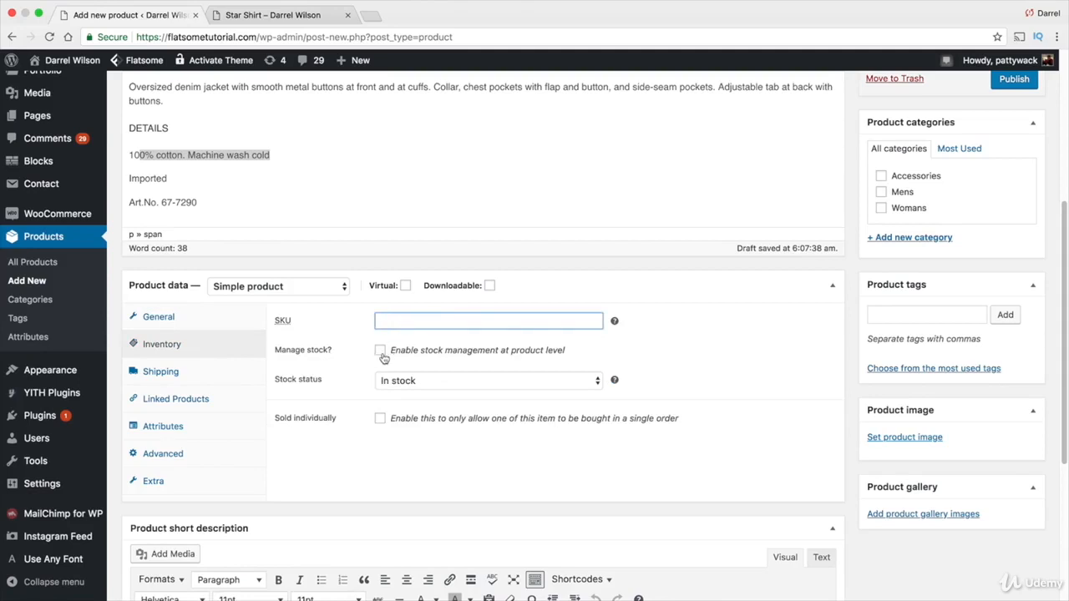
pyautogui.click(381, 351)
pyautogui.click(399, 383)
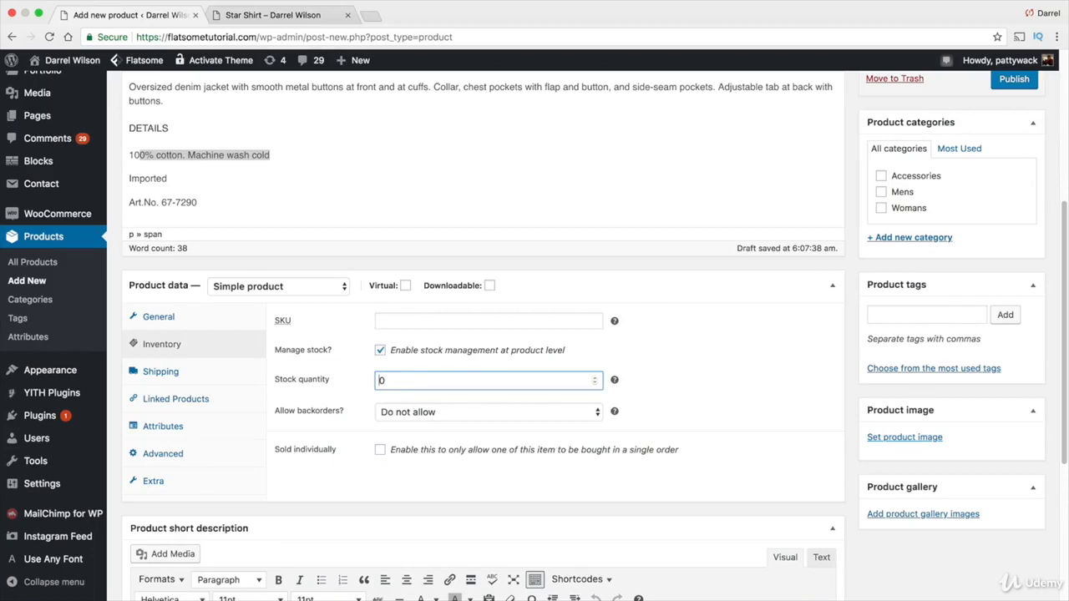
pyautogui.write('1')
pyautogui.click(413, 413)
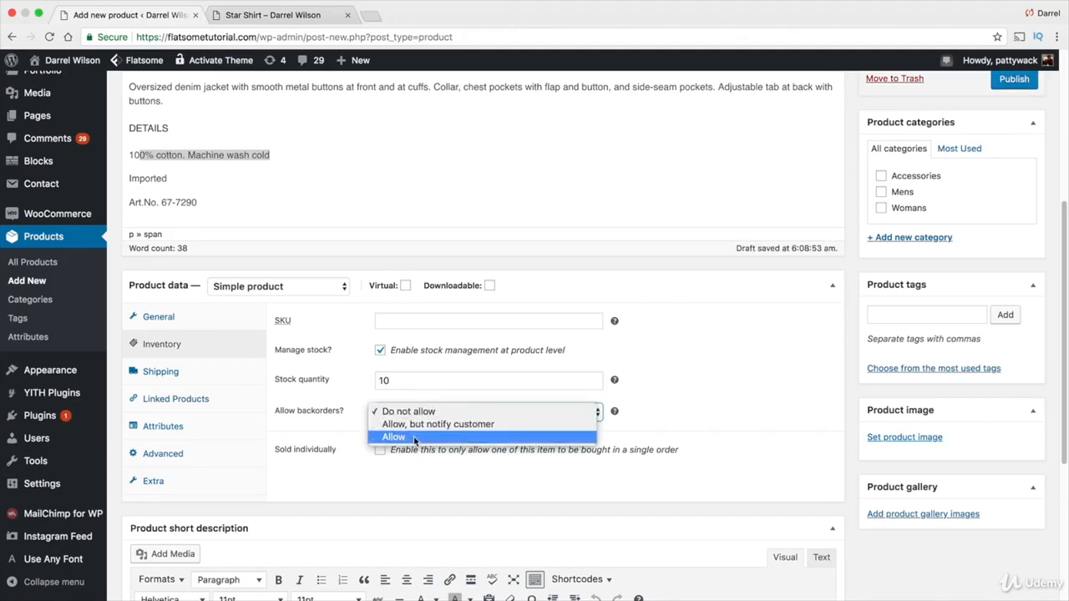
pyautogui.click(413, 436)
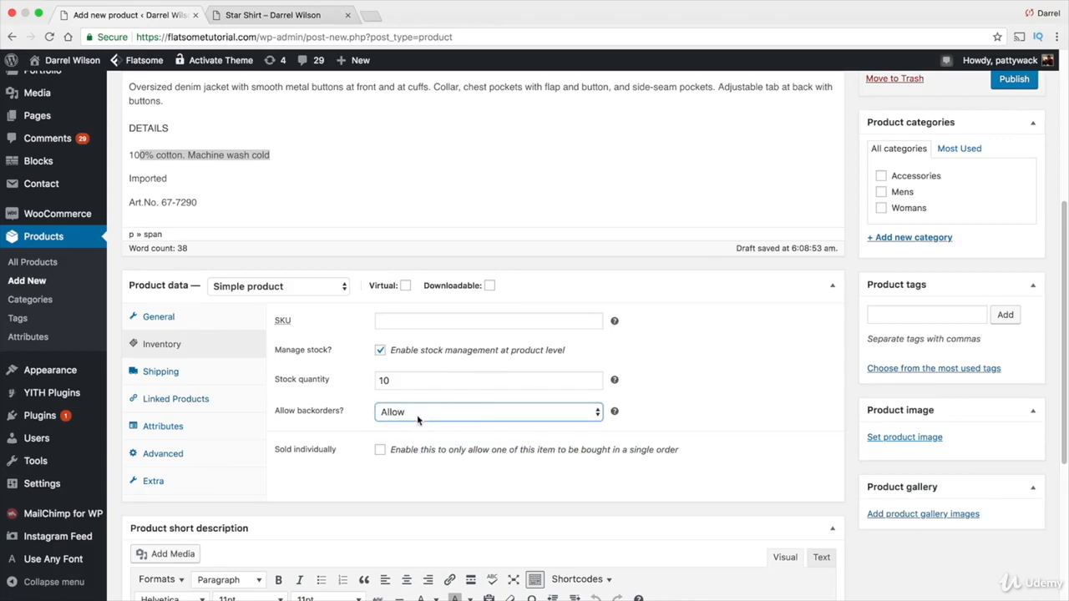
pyautogui.click(417, 415)
pyautogui.click(407, 382)
pyautogui.click(402, 451)
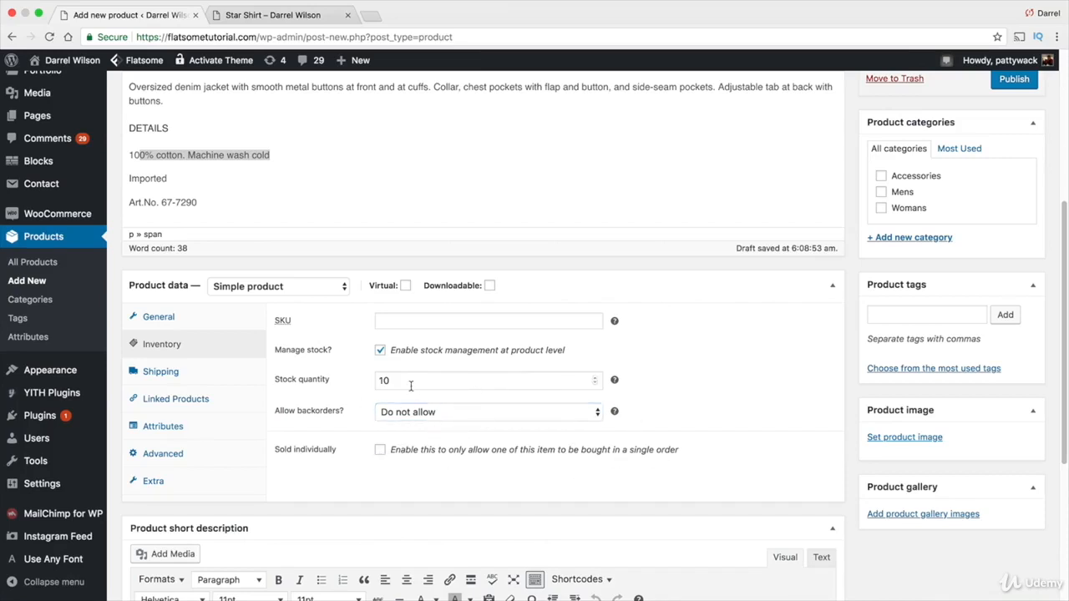
# Enter a shipping weight of 14 oz and dimensions of 10 × 4 × 23 in
pyautogui.click(204, 382)
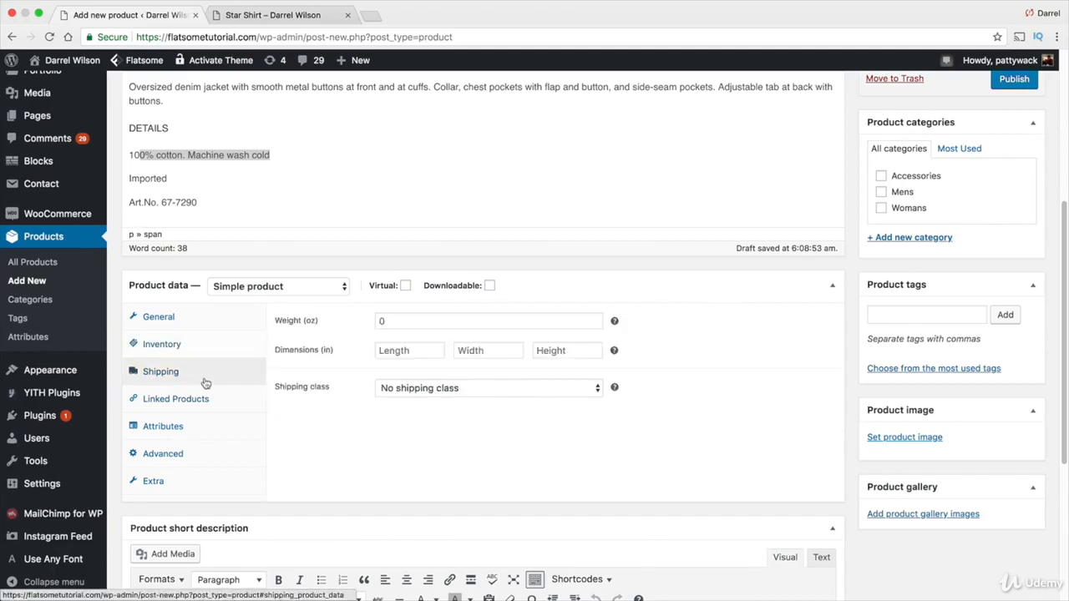
pyautogui.click(463, 319)
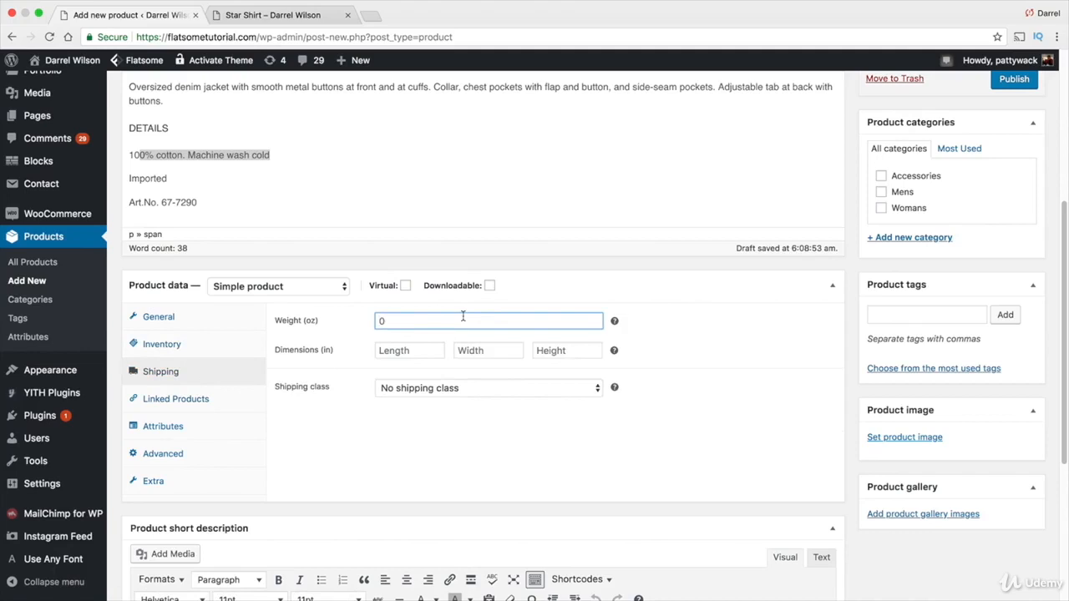
pyautogui.write('14')
pyautogui.moveTo(615, 352)
pyautogui.click(407, 349)
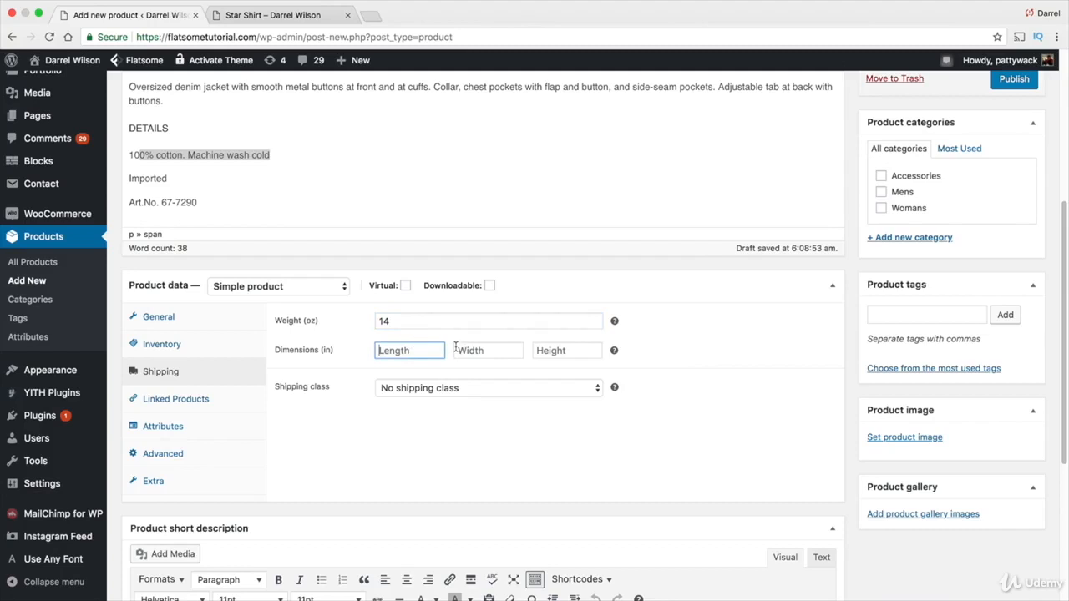
pyautogui.write('10')
pyautogui.press('Tab')
pyautogui.write('4')
pyautogui.press('Tab')
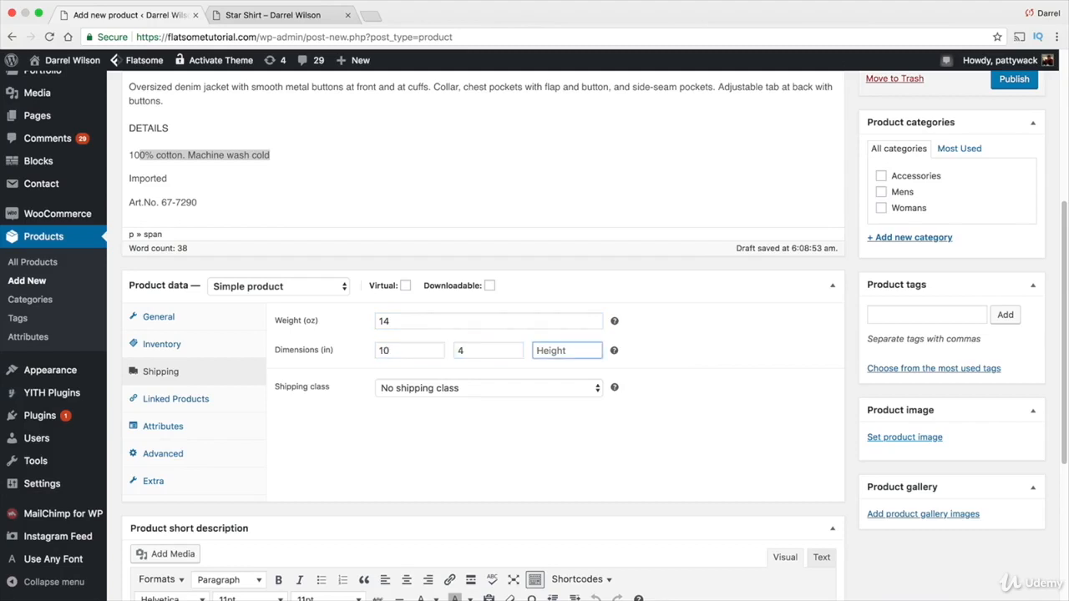
pyautogui.write('23')
# Open the Linked Products section for upsells and cross-sells
pyautogui.click(468, 389)
pyautogui.click(468, 389)
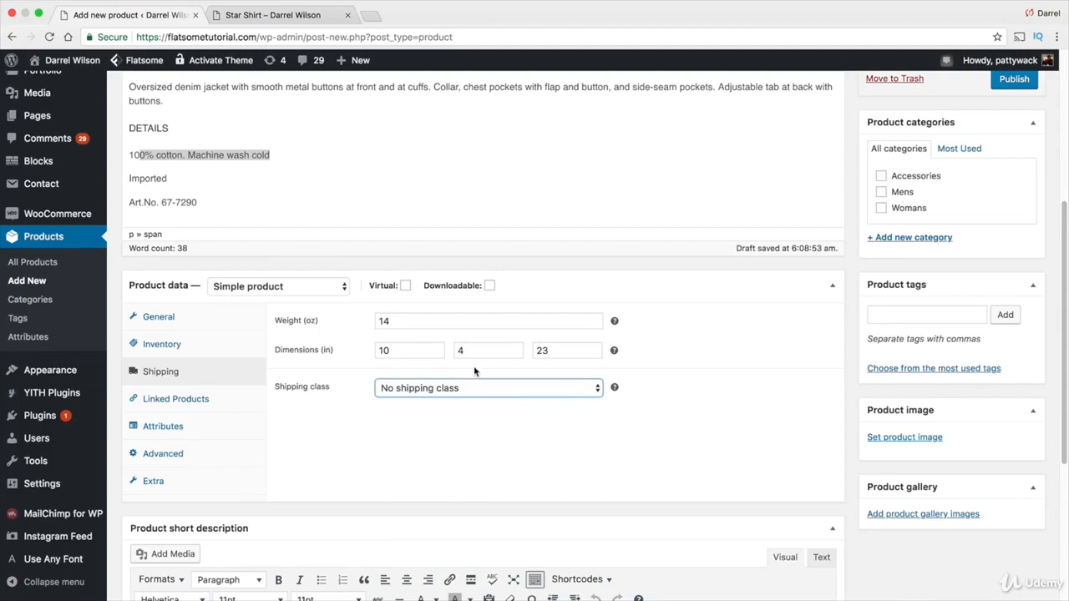
pyautogui.click(219, 399)
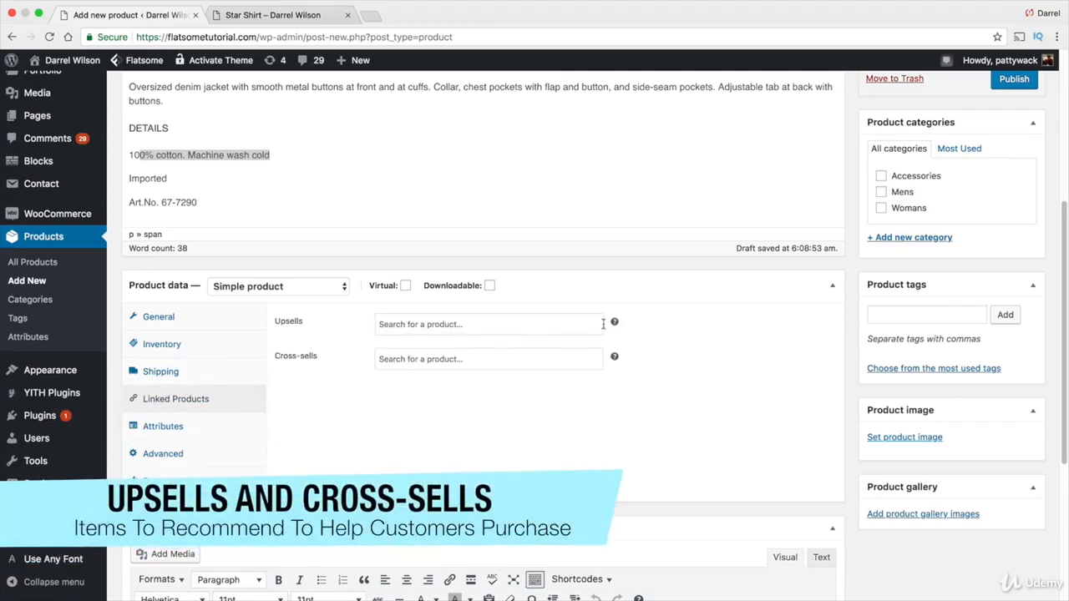
# Add Rhasta Tee Shirt - Large, Red (#414) and CAMDEN DENIM (#399) as upsell products
pyautogui.moveTo(614, 321)
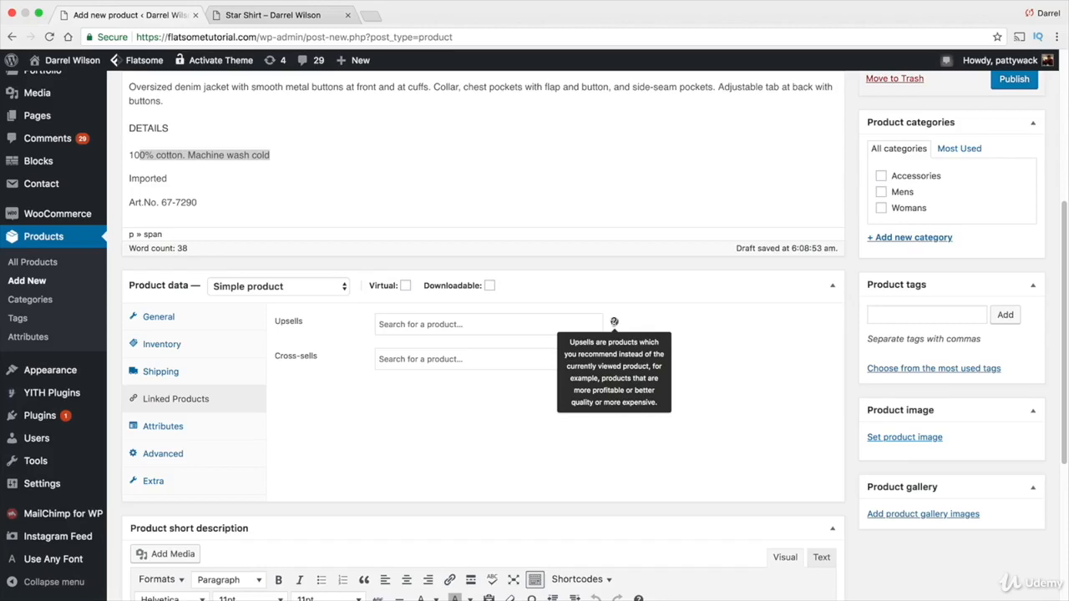
pyautogui.scroll(5, 614, 320)
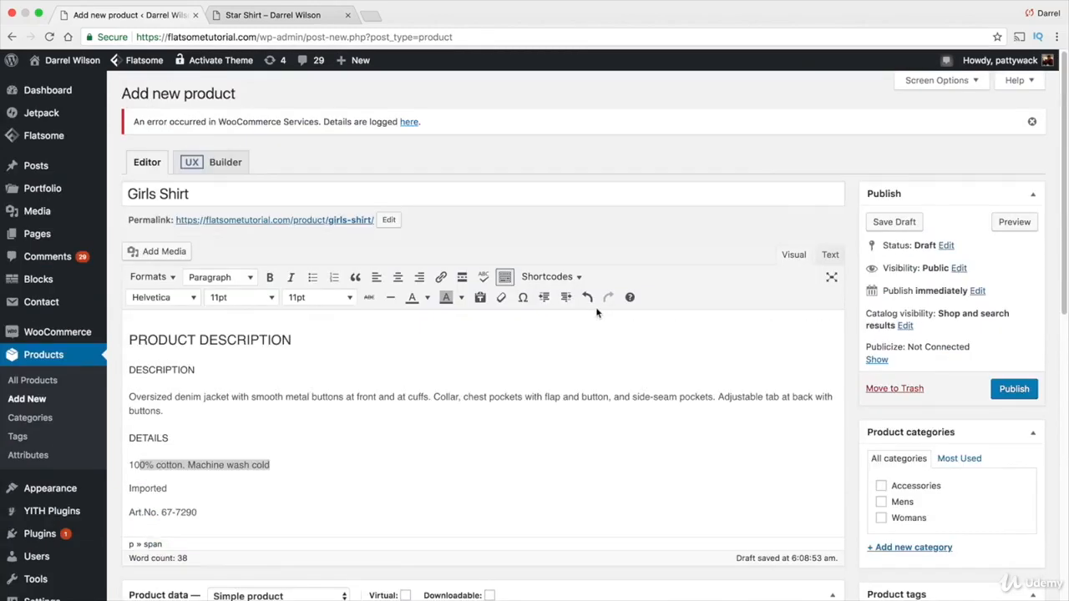
pyautogui.scroll(-3, 595, 311)
pyautogui.scroll(1, 595, 311)
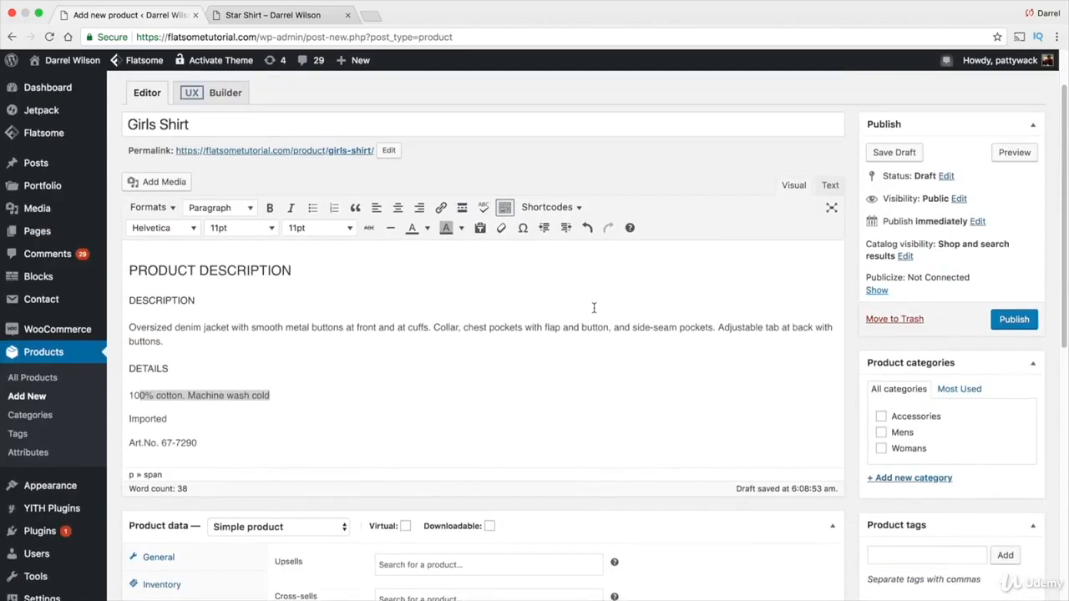
pyautogui.scroll(-10, 595, 311)
pyautogui.scroll(3, 551, 309)
pyautogui.click(552, 309)
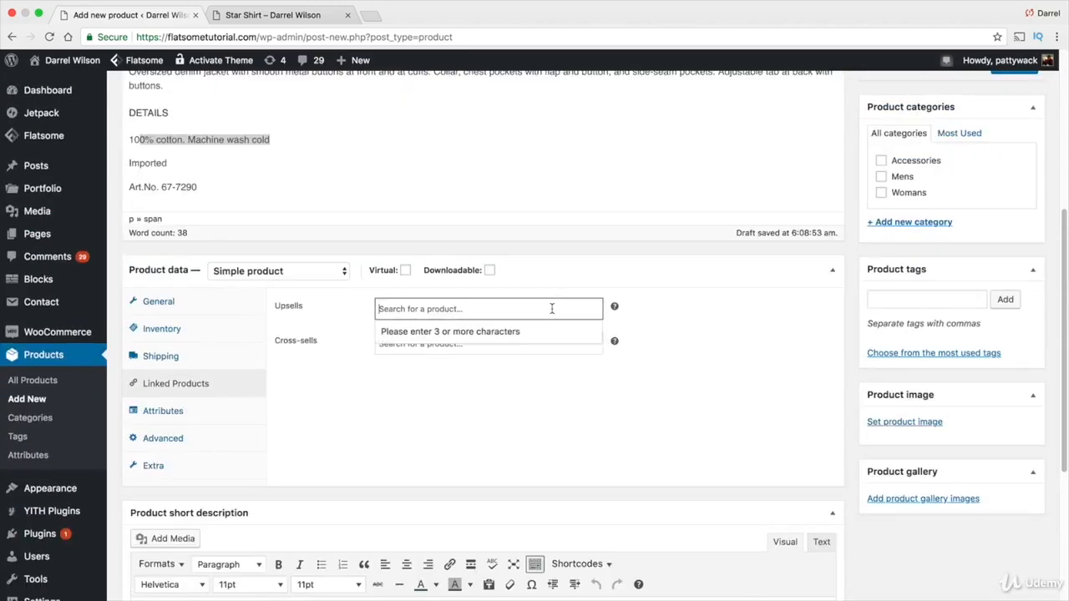
pyautogui.write('red')
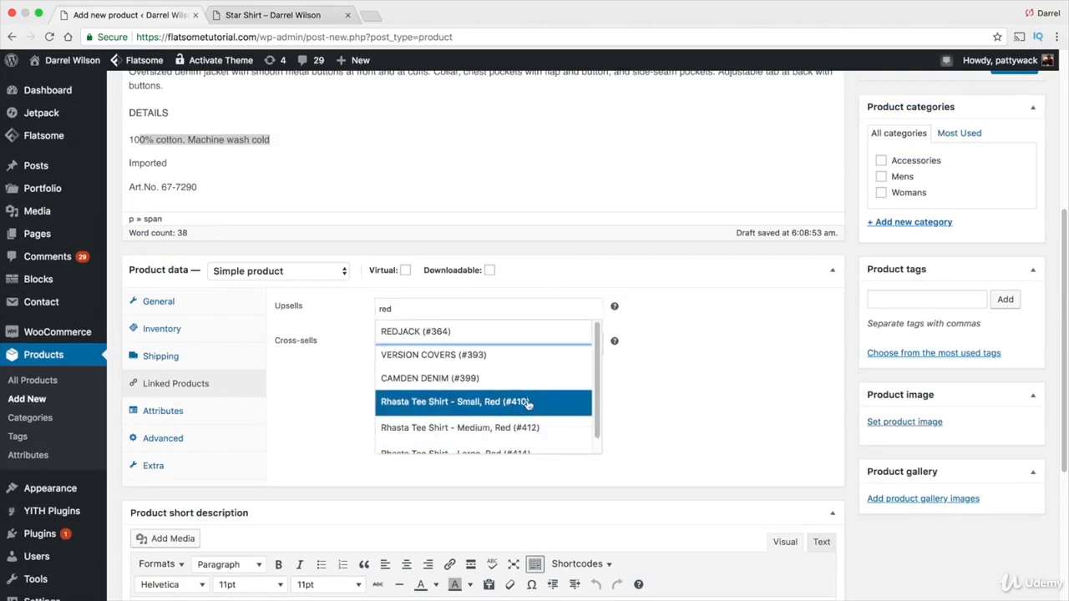
pyautogui.scroll(-1, 524, 403)
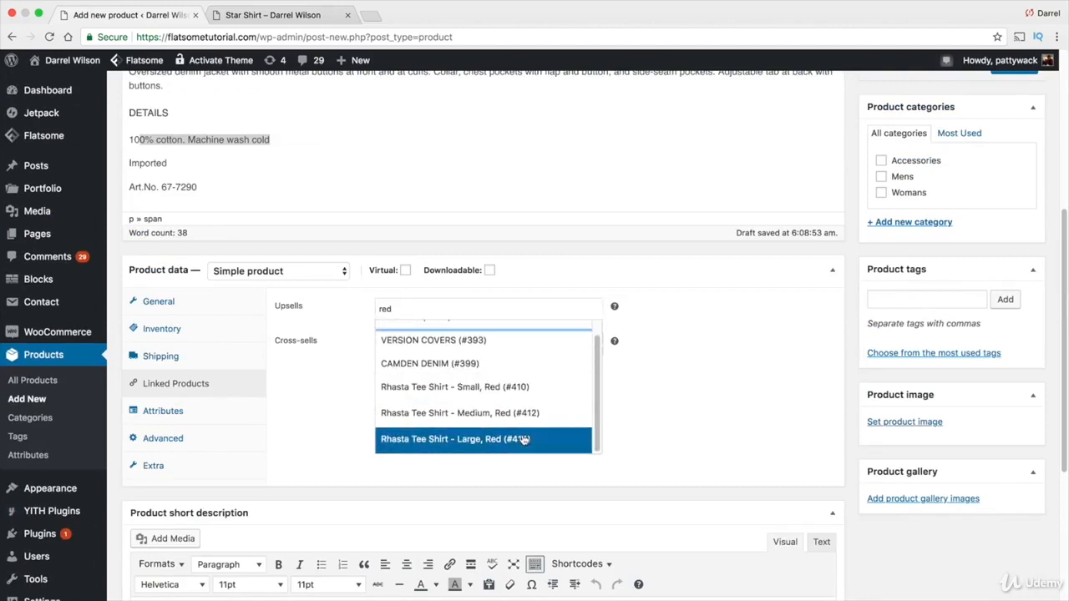
pyautogui.click(523, 439)
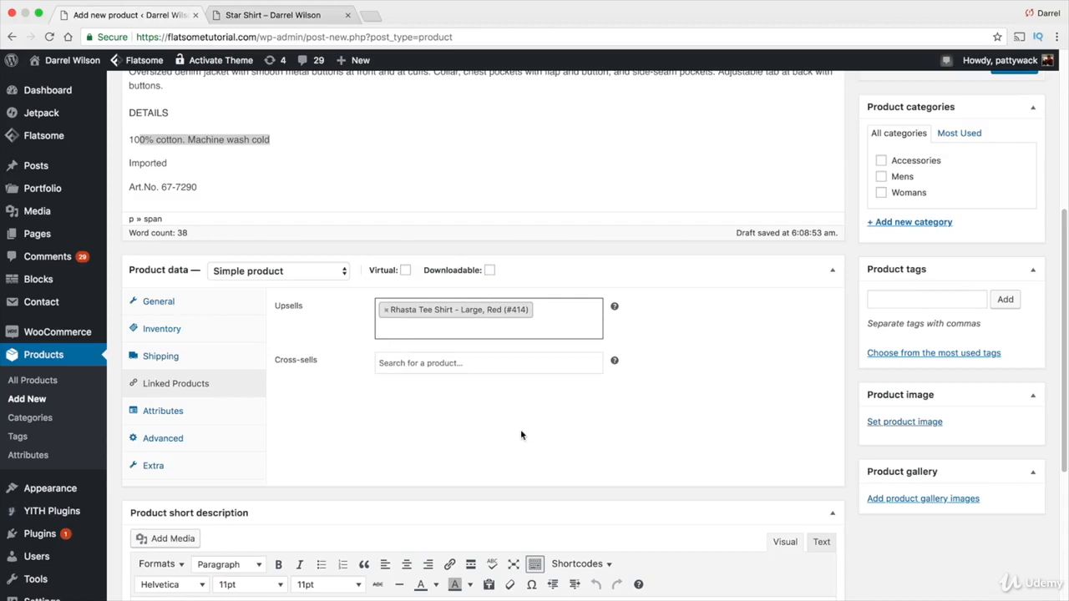
pyautogui.write('red')
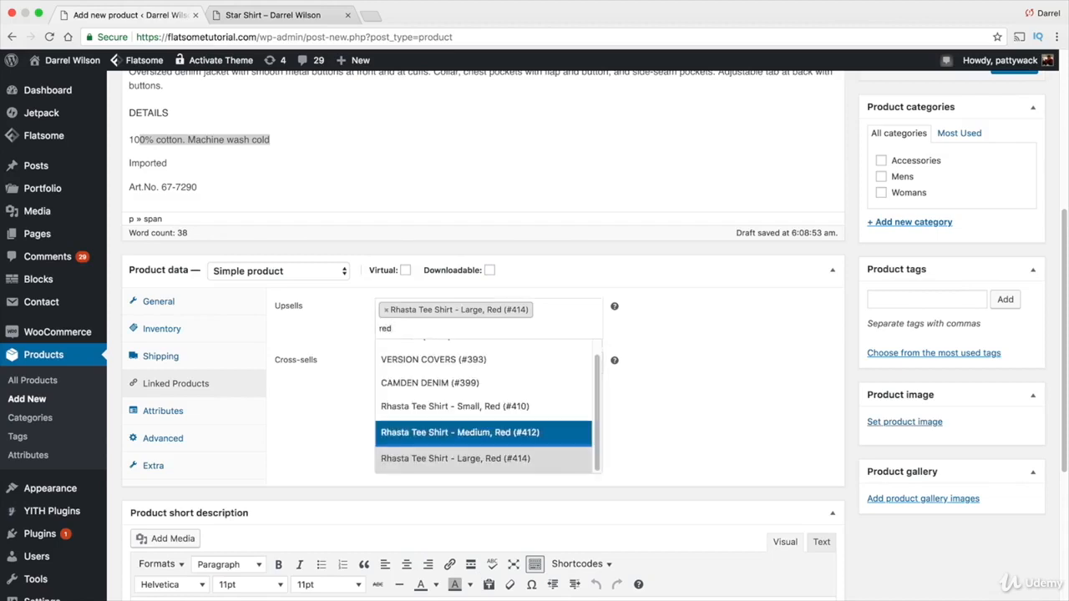
pyautogui.click(482, 383)
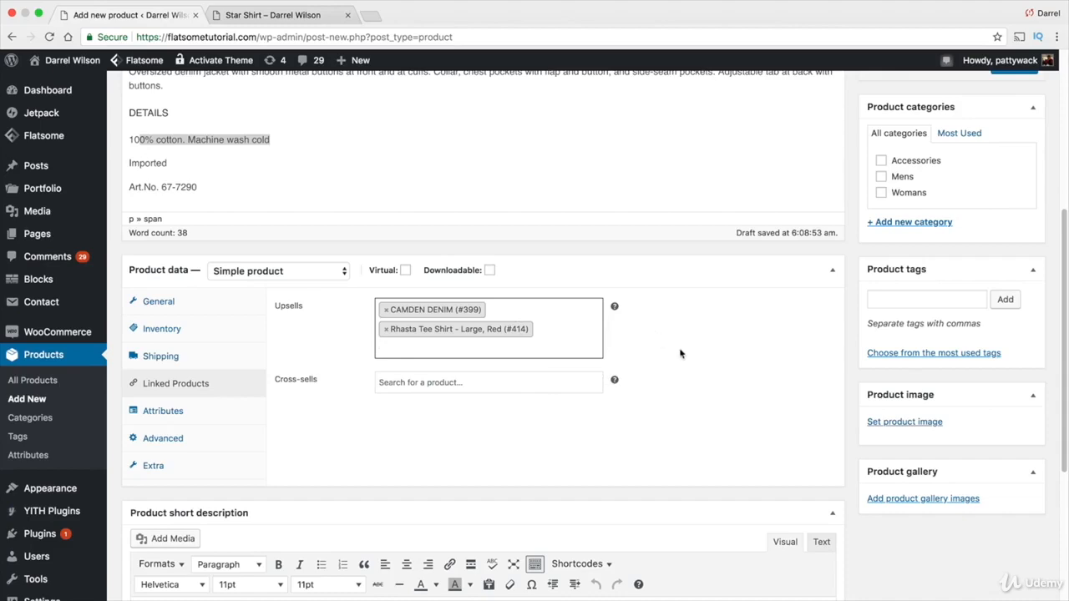
# Add VERSION COVERS (#393) as a cross-sell product
pyautogui.scroll(5, 680, 354)
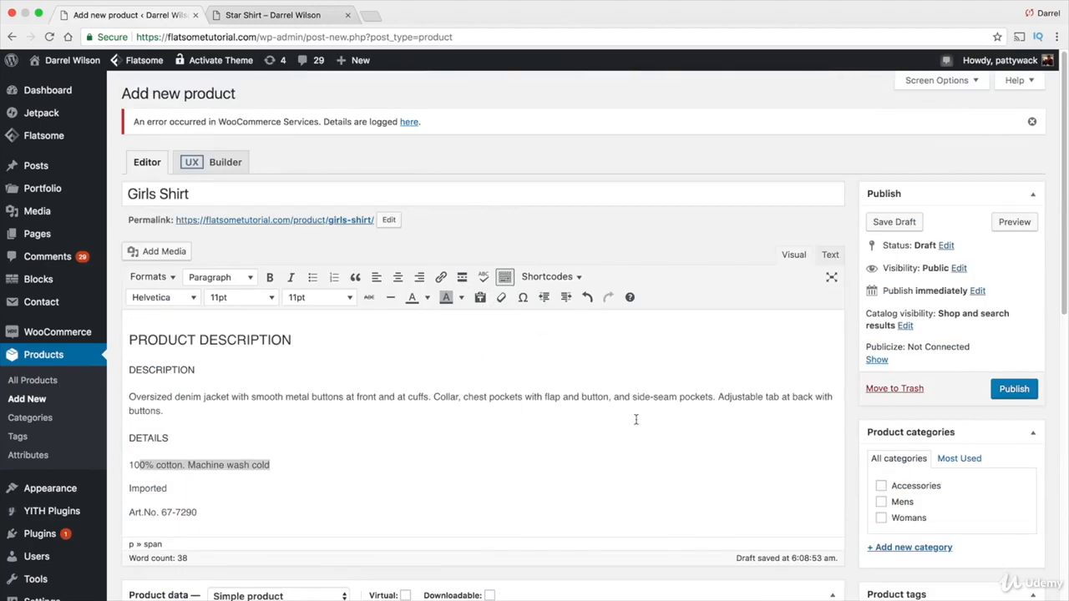
pyautogui.scroll(-2, 636, 419)
pyautogui.scroll(-5, 638, 421)
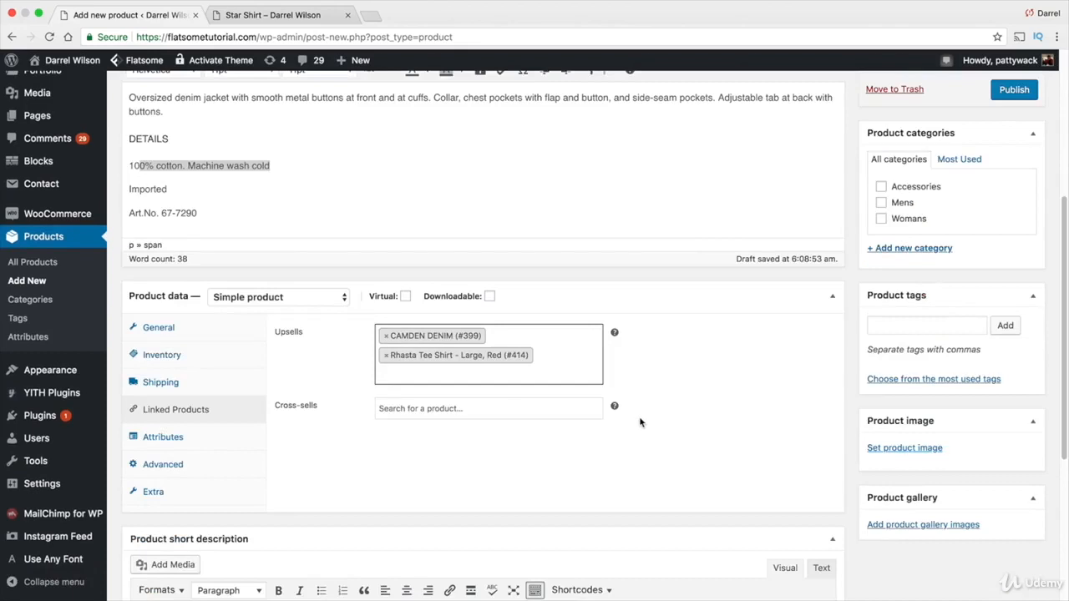
pyautogui.click(514, 411)
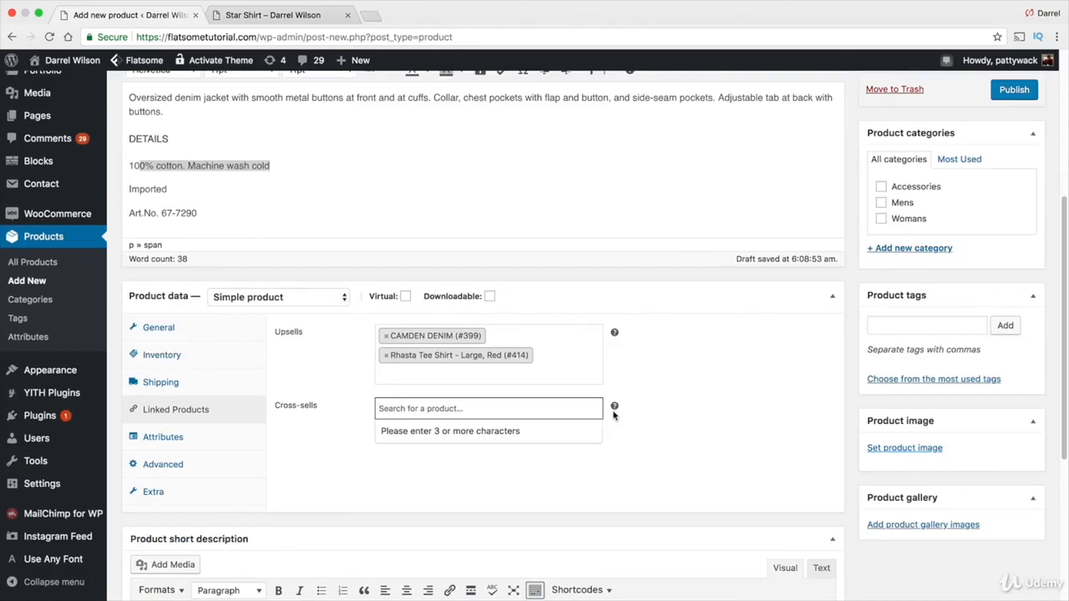
pyautogui.moveTo(615, 409)
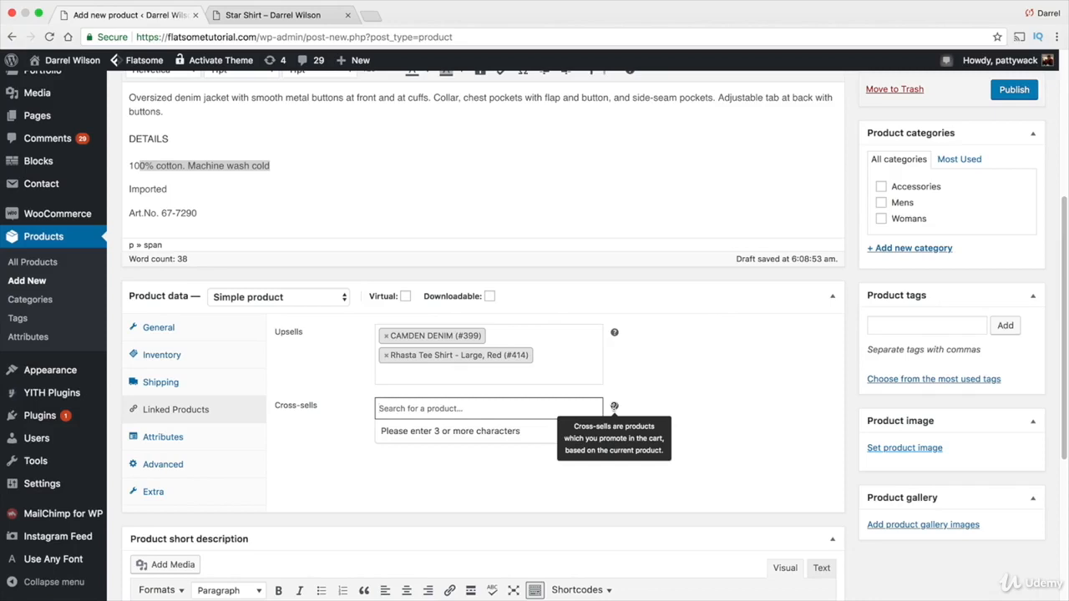
pyautogui.write('red')
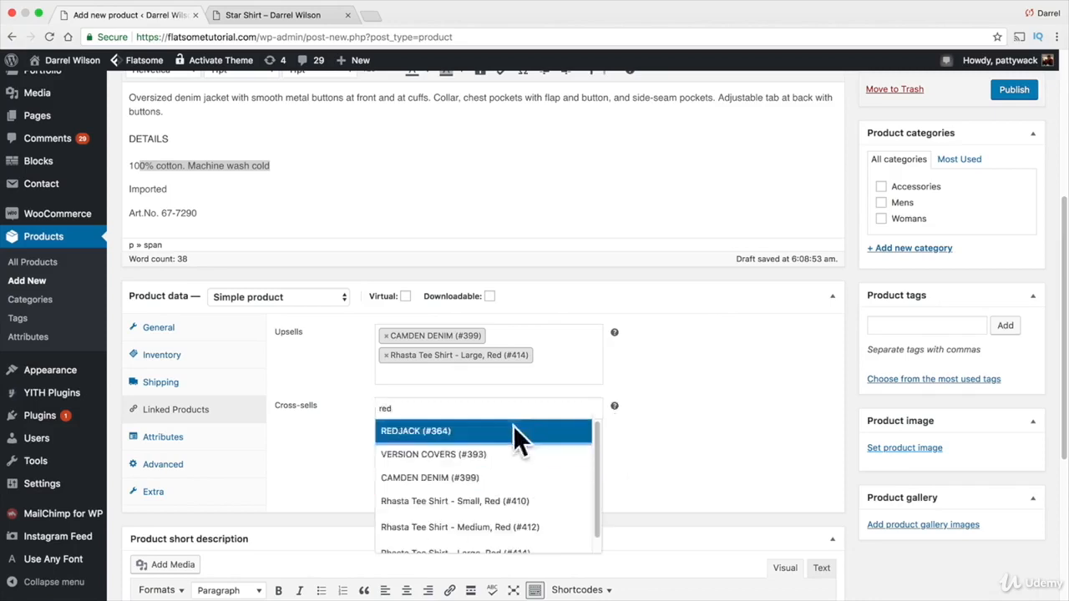
pyautogui.scroll(-1, 510, 459)
pyautogui.scroll(1, 499, 489)
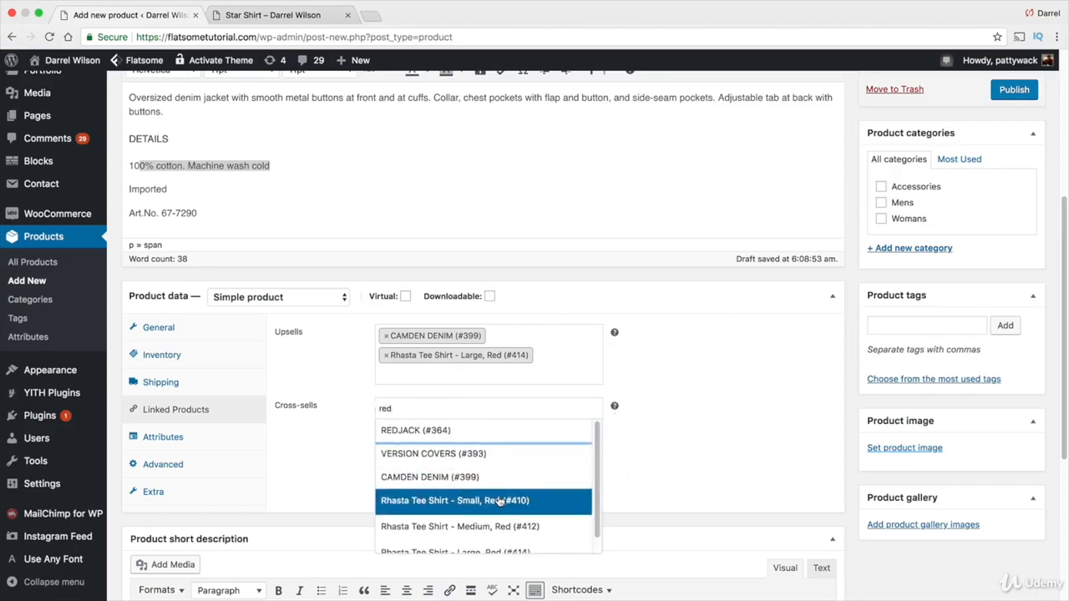
pyautogui.click(494, 455)
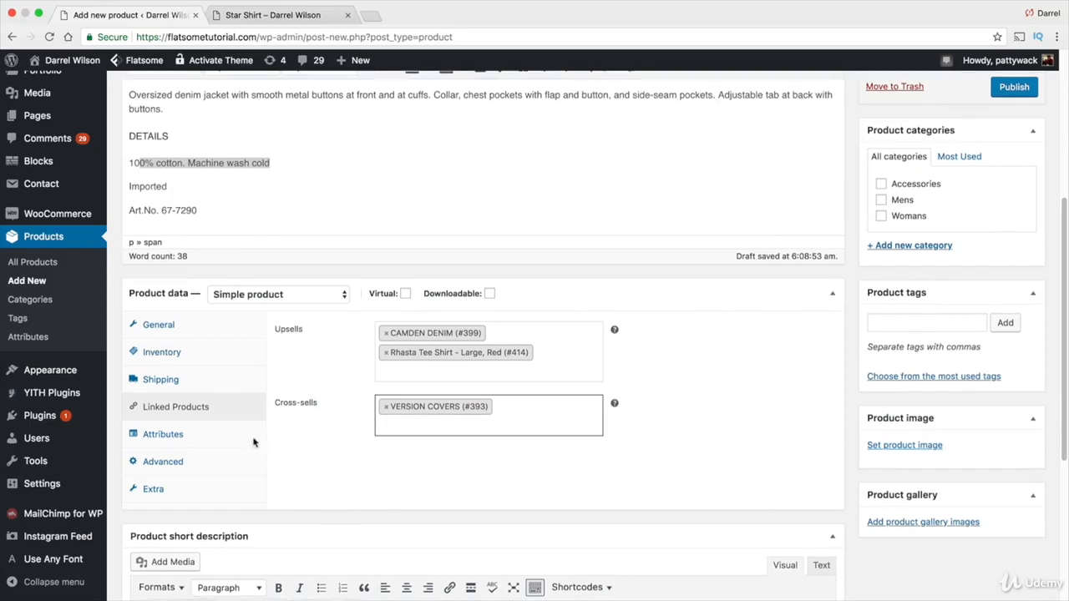
# Enter the purchase note "Great Sale" in the advanced product settings
pyautogui.click(179, 441)
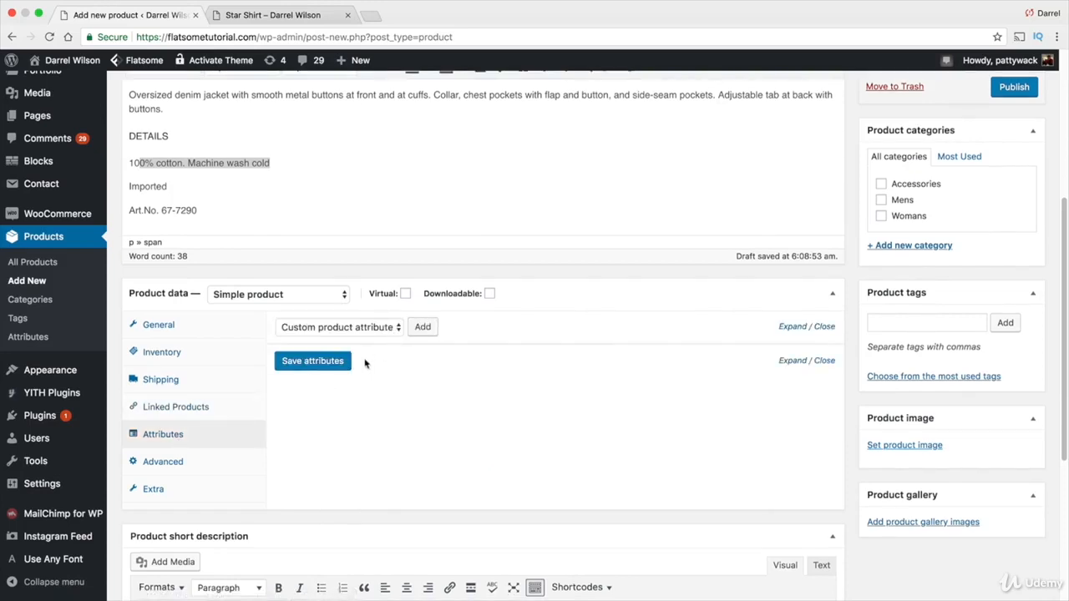
pyautogui.click(207, 465)
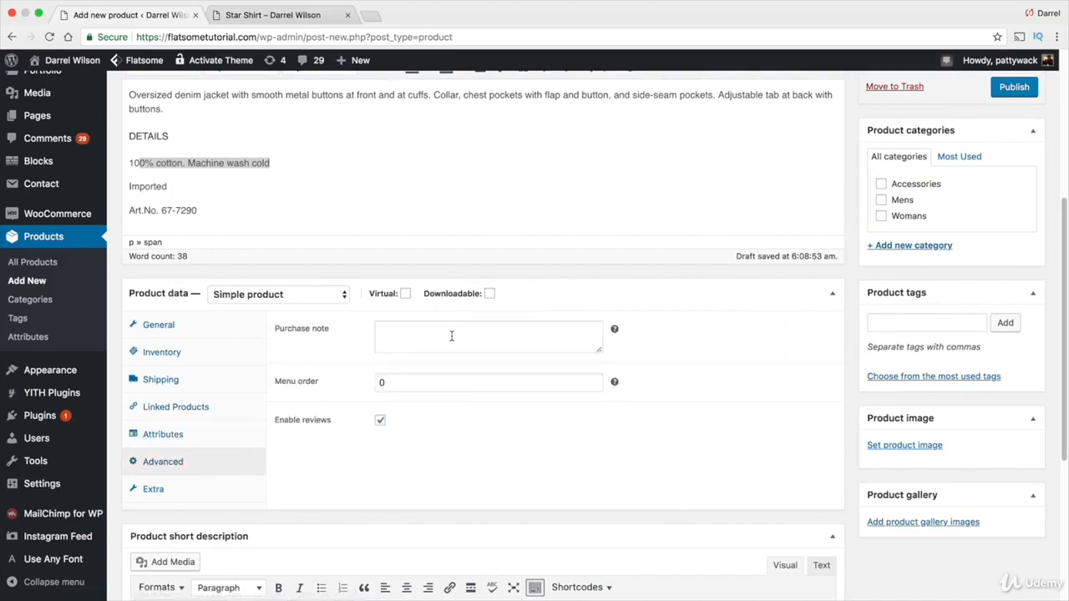
pyautogui.click(545, 340)
pyautogui.moveTo(614, 330)
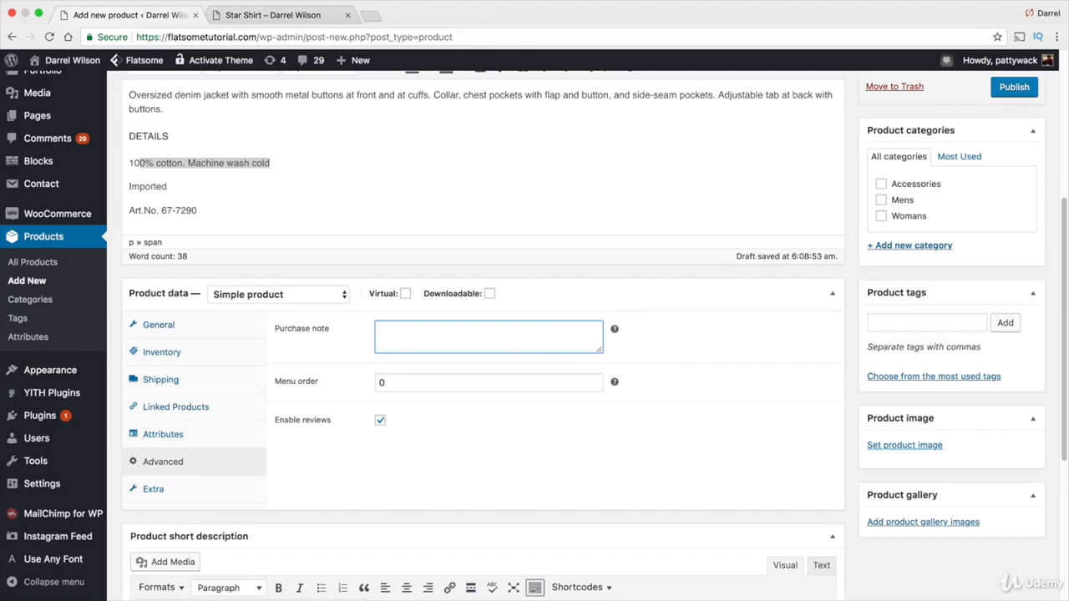
pyautogui.write('Great Sale')
pyautogui.press('Tab')
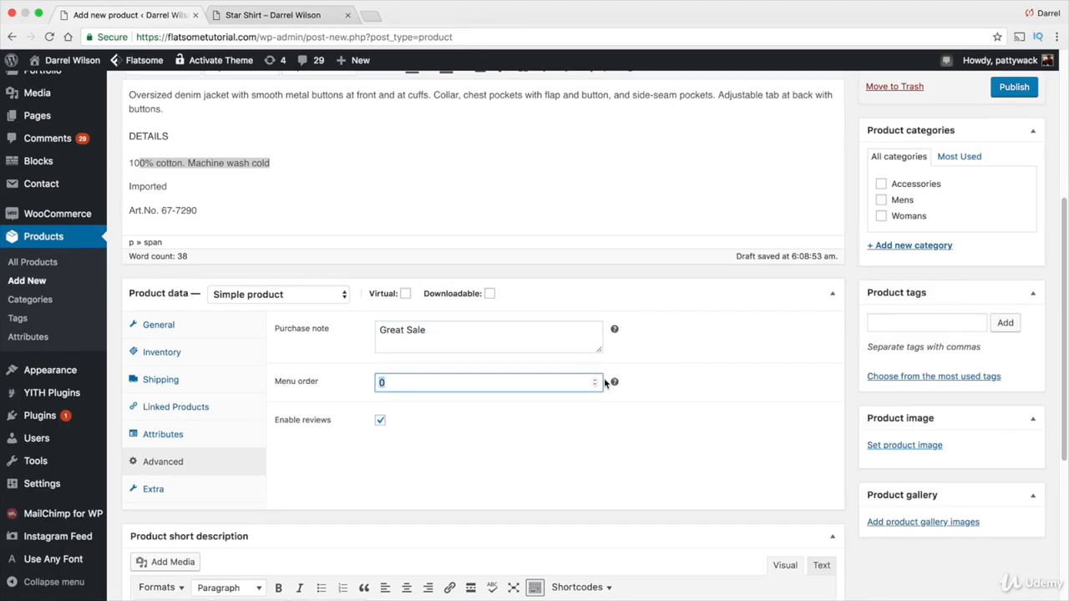
# Set the product's menu order to 1
pyautogui.moveTo(615, 382)
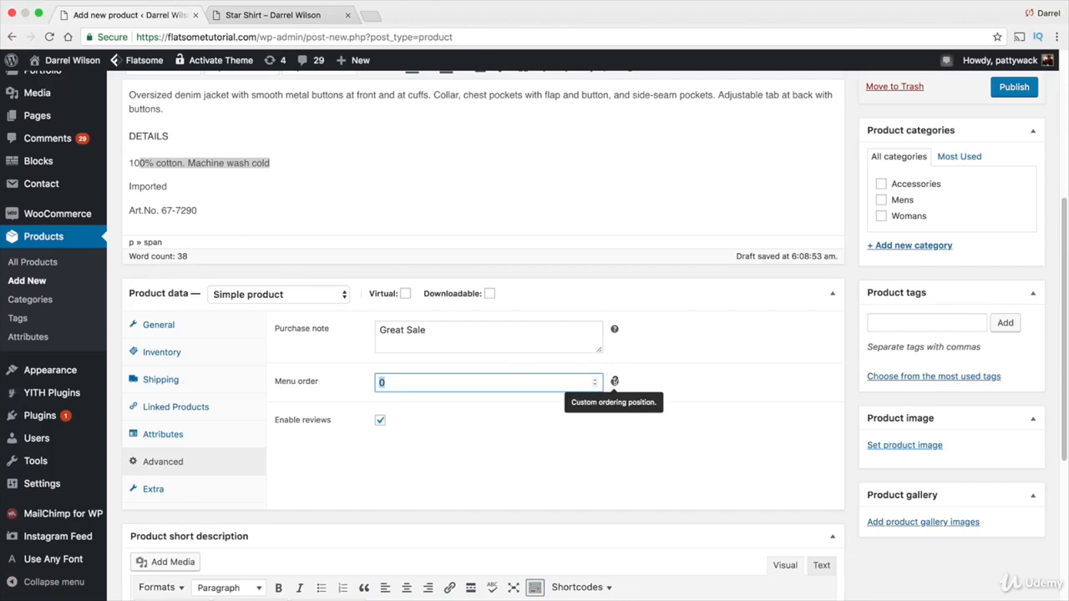
pyautogui.write('-1')
pyautogui.press('BackSpace')
pyautogui.press('BackSpace')
pyautogui.write('1')
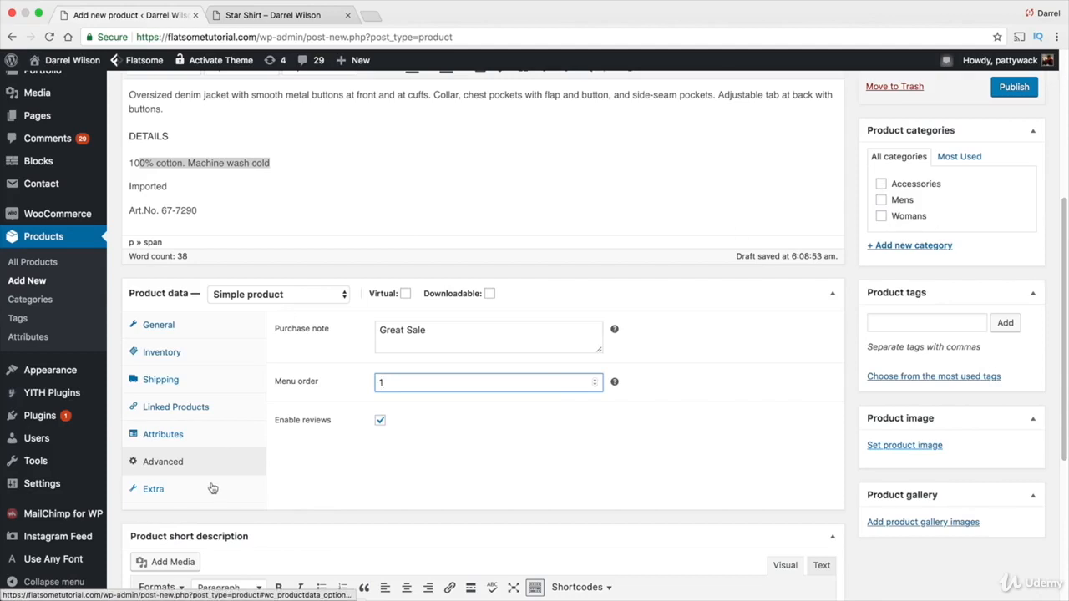
# Examine the Extra product data options for custom bubble, custom tab and product video
pyautogui.scroll(-1, 210, 485)
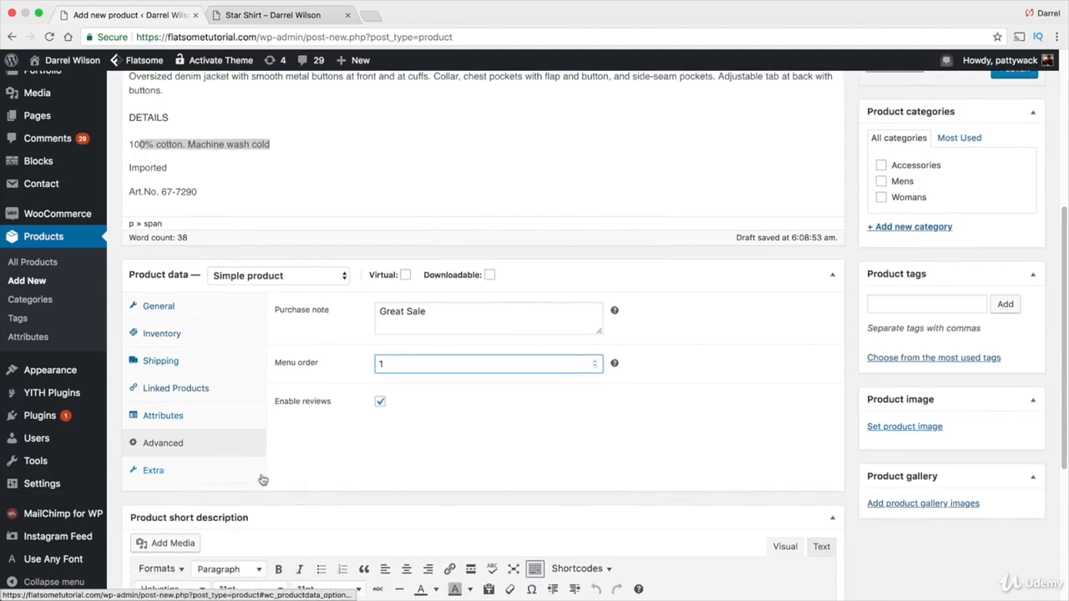
pyautogui.click(205, 477)
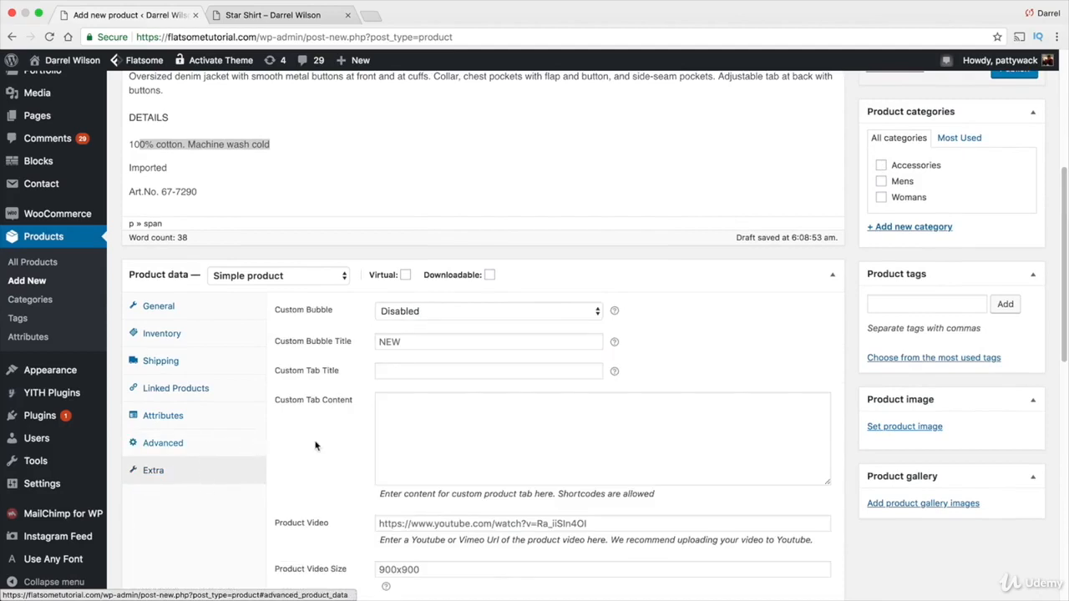
pyautogui.scroll(-1, 317, 443)
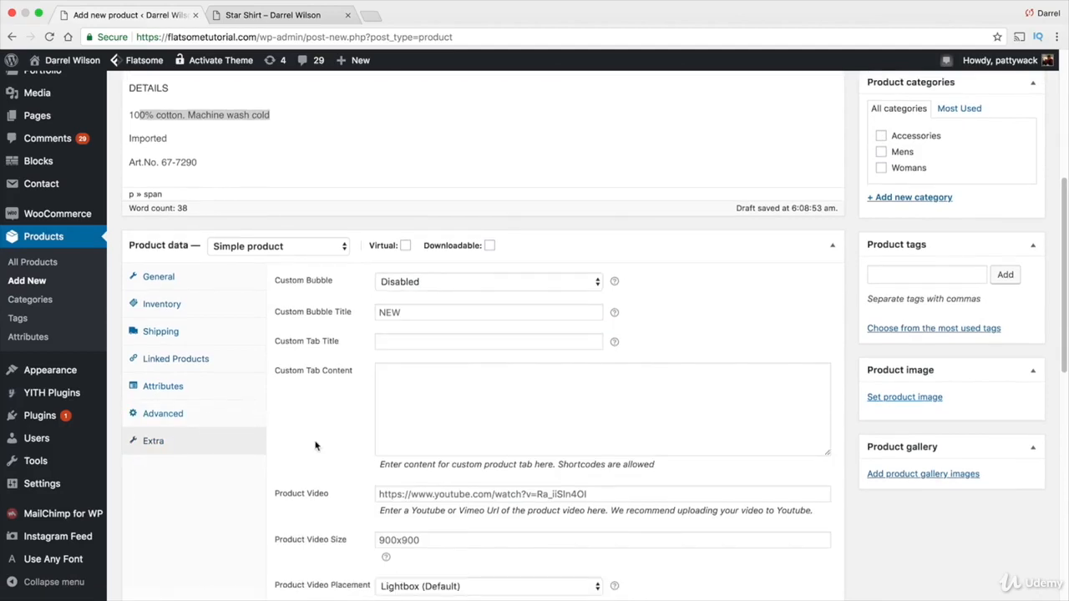
pyautogui.click(206, 419)
pyautogui.scroll(-3, 352, 412)
pyautogui.scroll(-1, 353, 411)
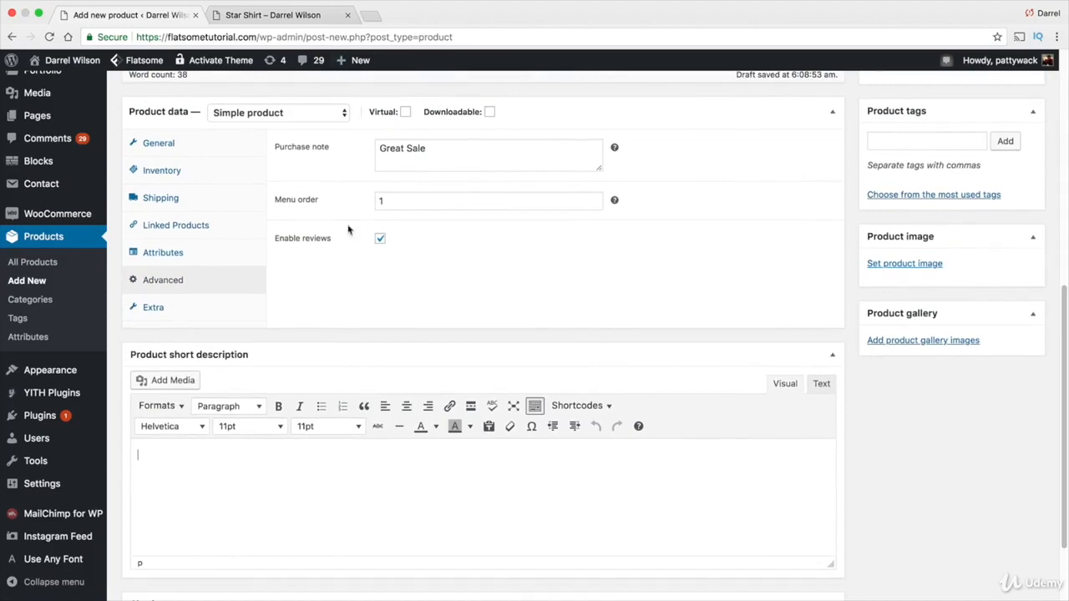
# Copy the bullet list from the Star Shirt product page and paste it into the product short description
pyautogui.click(259, 15)
pyautogui.scroll(10, 454, 309)
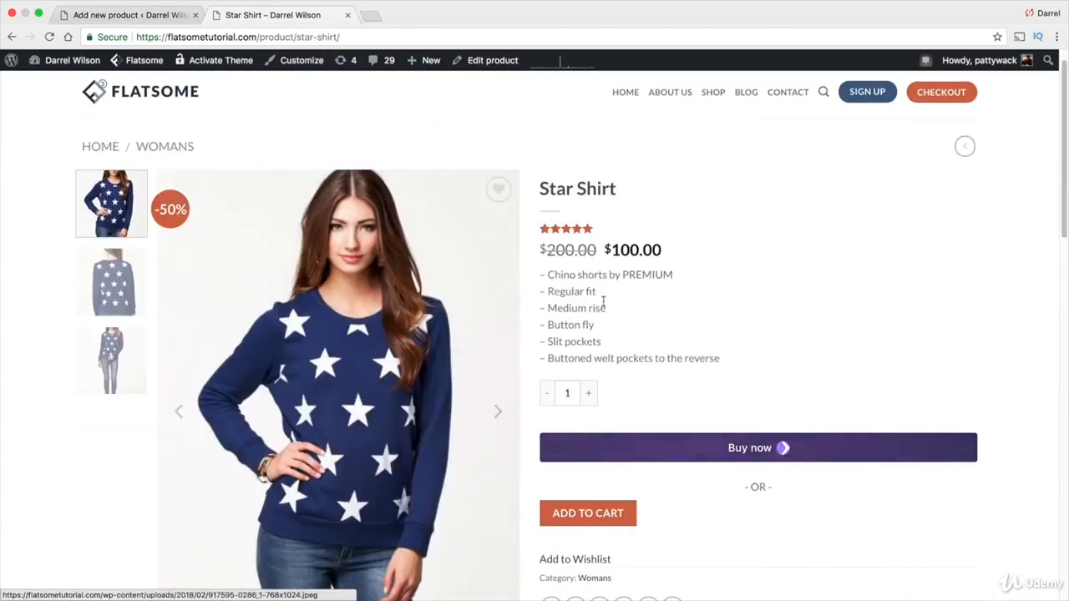
pyautogui.moveTo(721, 356); pyautogui.dragTo(541, 269)
pyautogui.rightClick(559, 274)
pyautogui.click(586, 304)
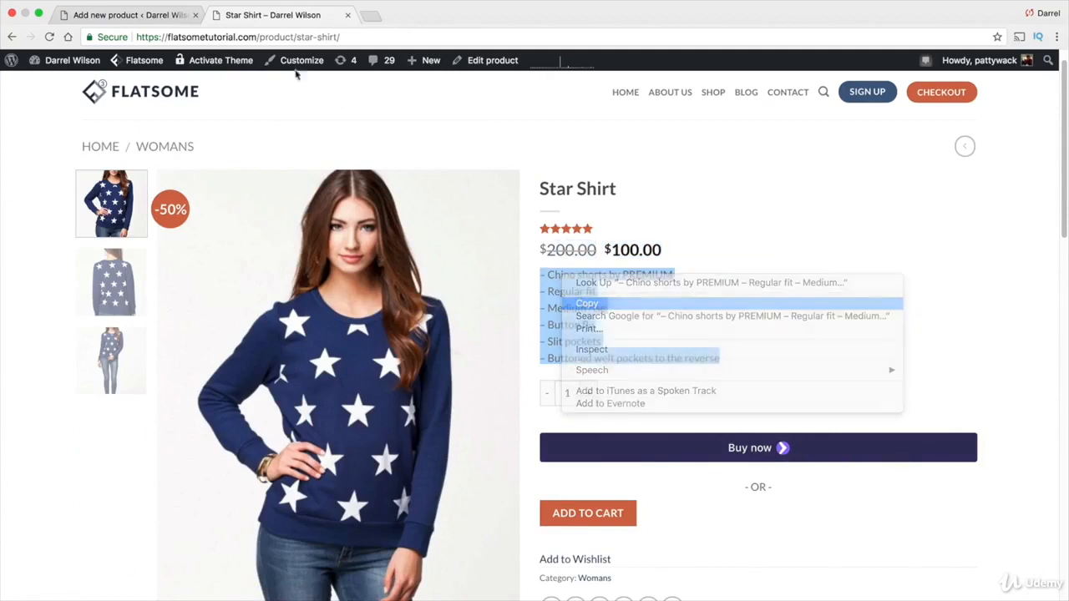
pyautogui.click(165, 21)
pyautogui.rightClick(245, 470)
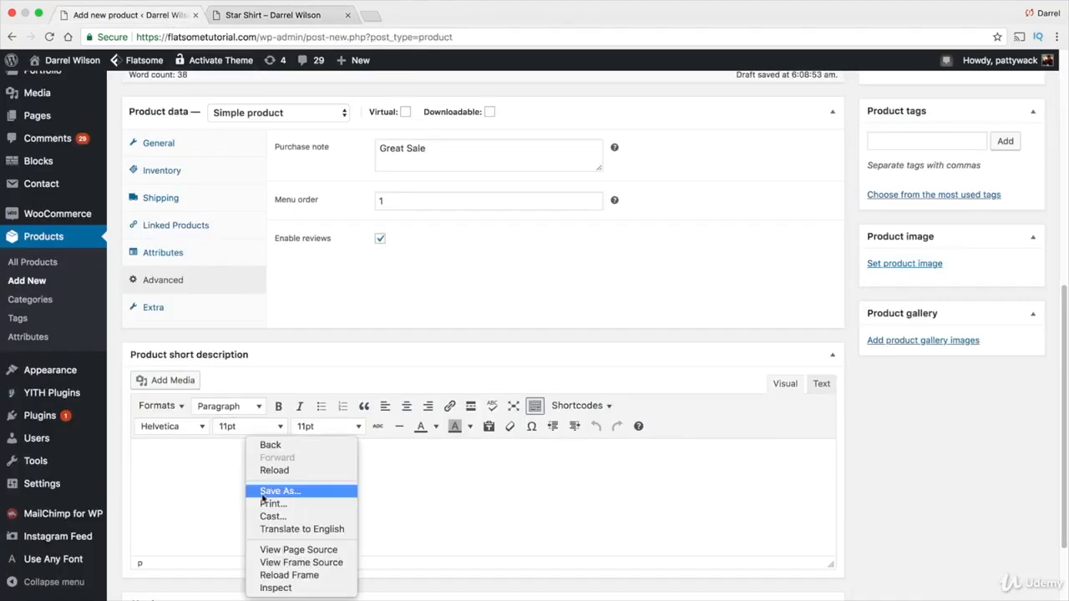
pyautogui.click(172, 461)
pyautogui.rightClick(140, 455)
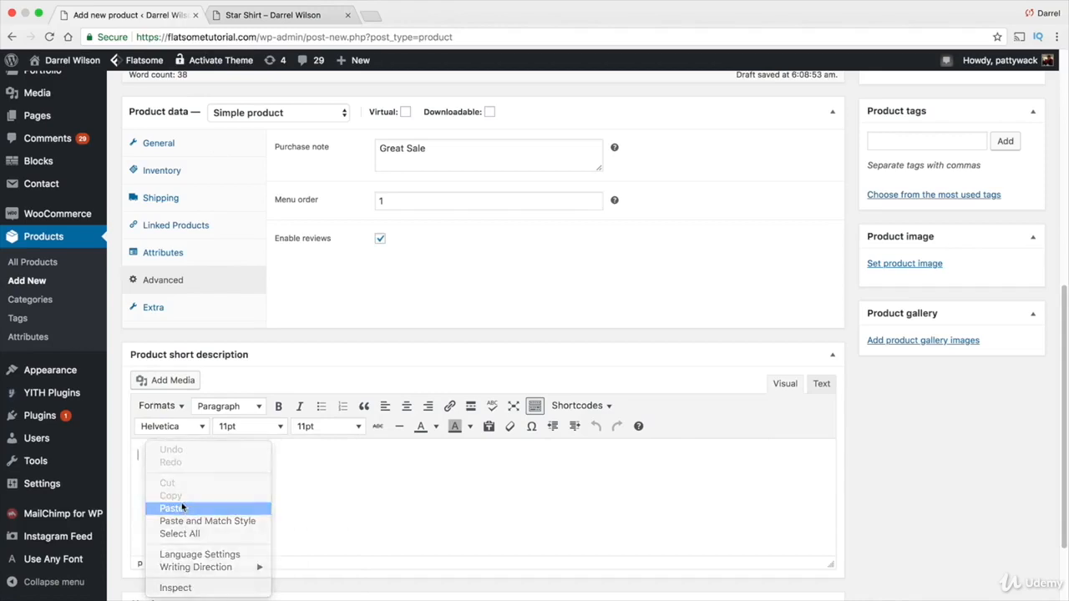
pyautogui.click(176, 506)
pyautogui.click(311, 19)
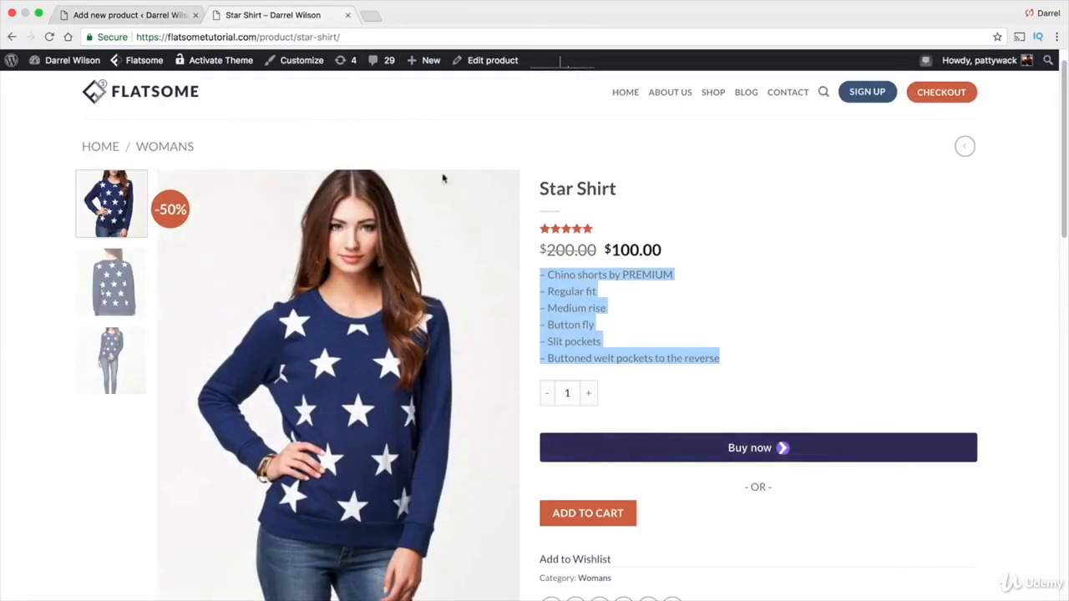
pyautogui.click(133, 15)
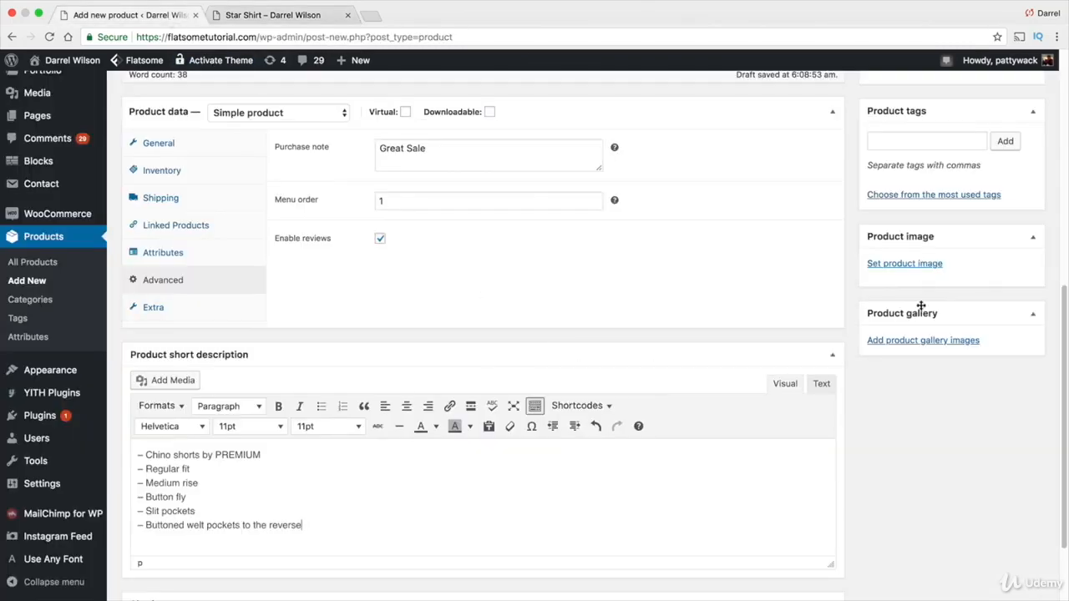
# Set the product image to the lace blouse photo from the media library
pyautogui.click(907, 266)
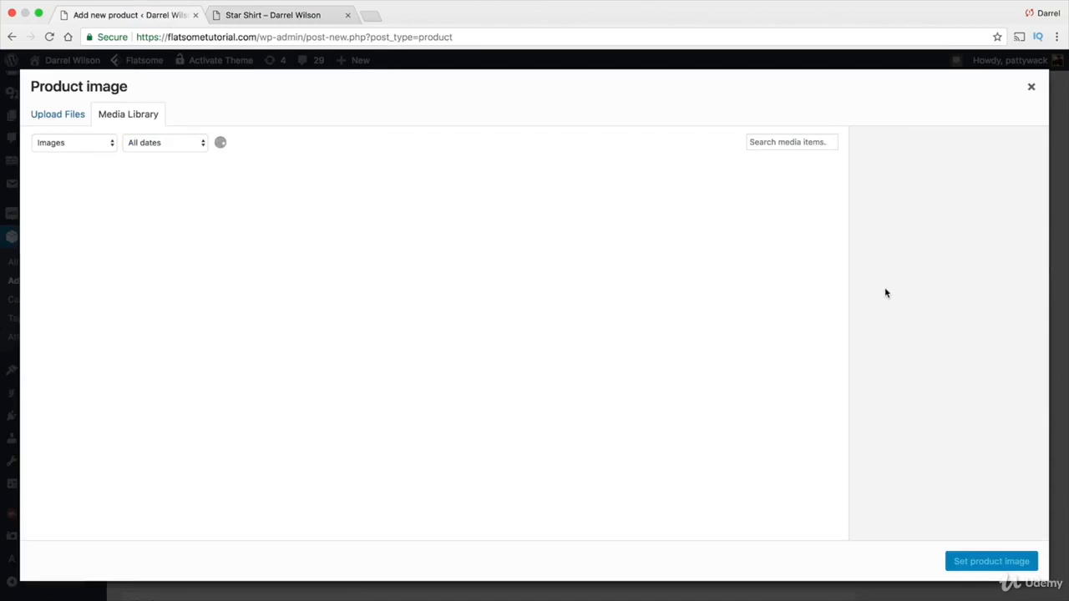
pyautogui.scroll(-2, 596, 410)
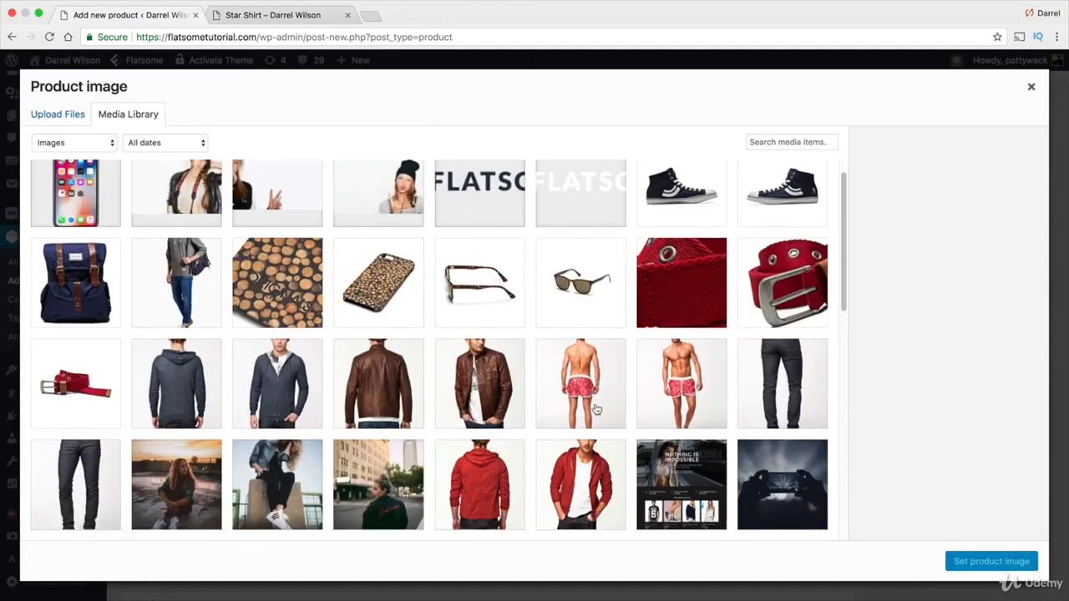
pyautogui.scroll(-5, 596, 410)
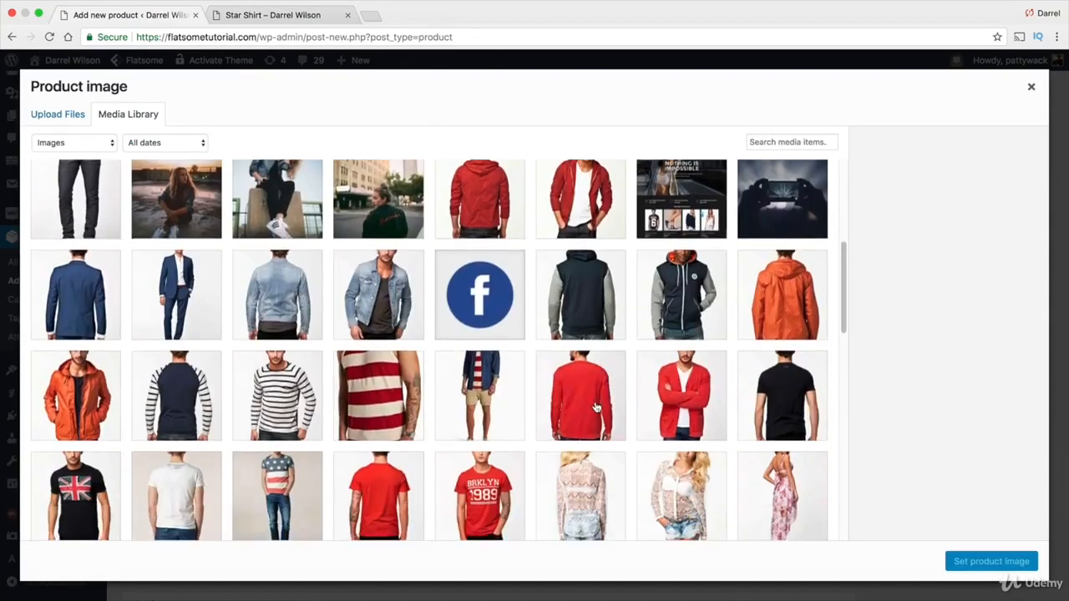
pyautogui.scroll(-3, 596, 407)
pyautogui.click(678, 256)
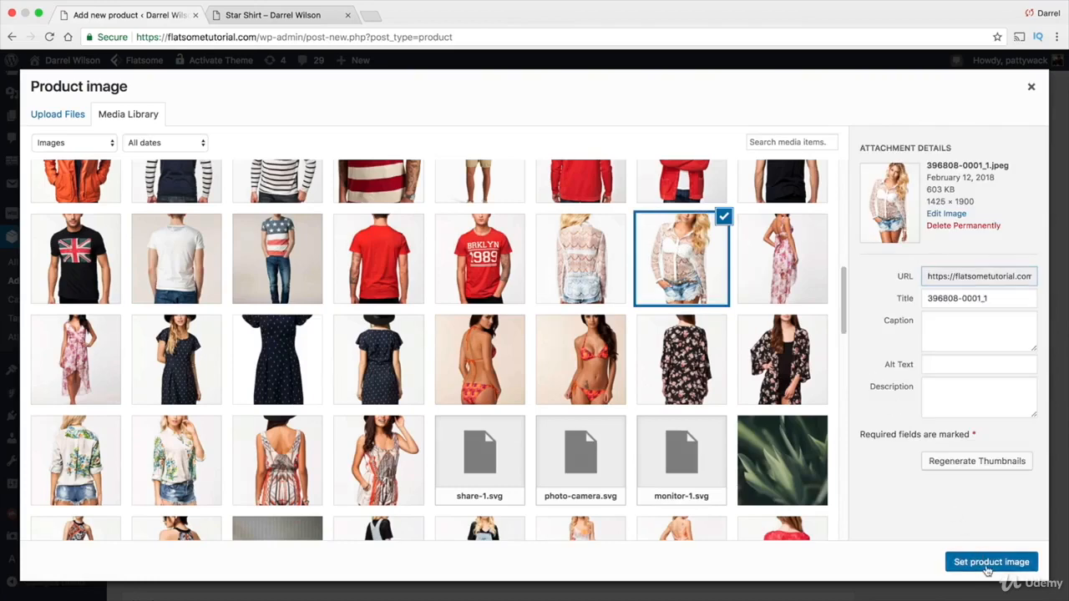
pyautogui.click(990, 564)
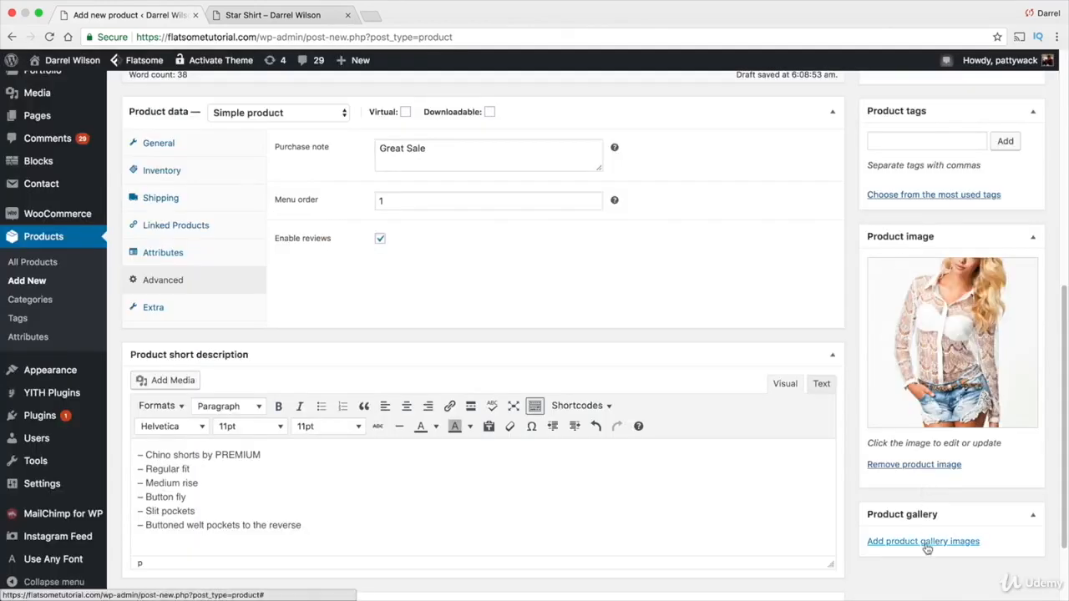
# Add the same lace blouse photo to the product gallery
pyautogui.scroll(-3, 928, 547)
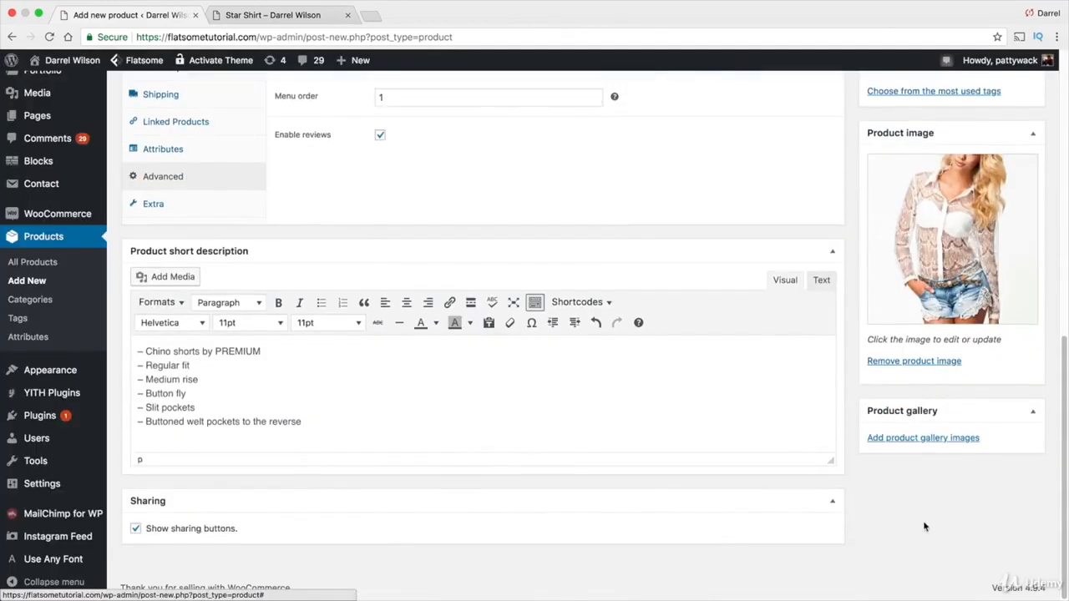
pyautogui.click(927, 441)
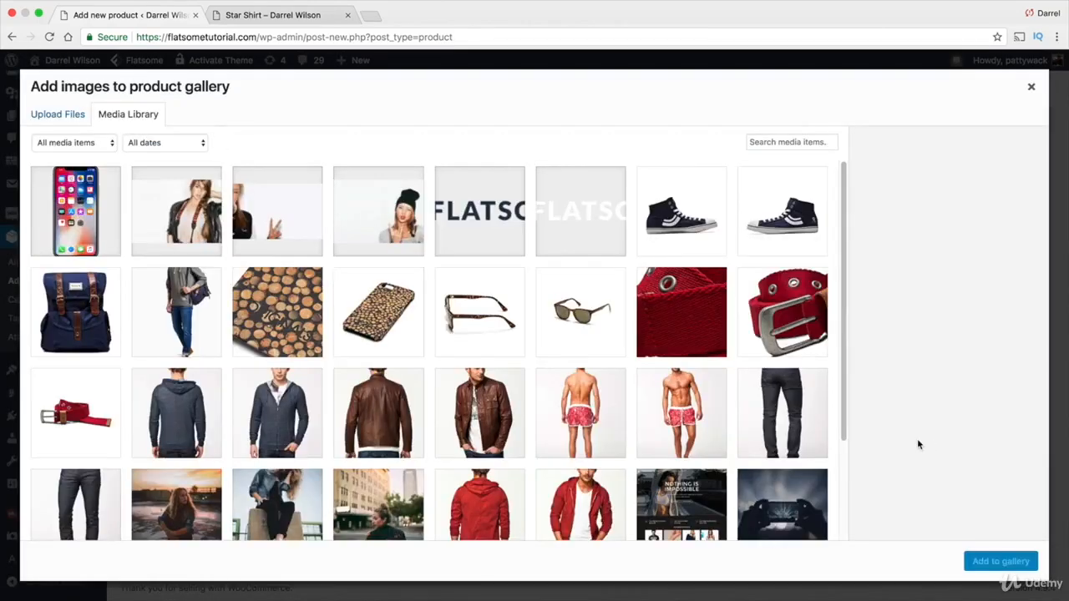
pyautogui.scroll(-9, 668, 414)
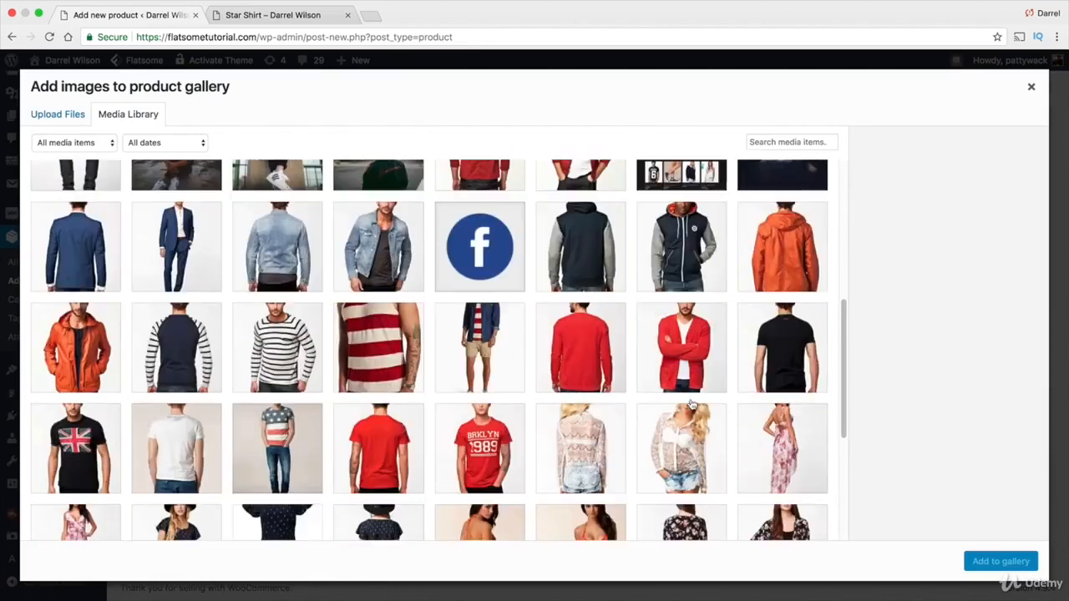
pyautogui.click(627, 441)
pyautogui.click(976, 561)
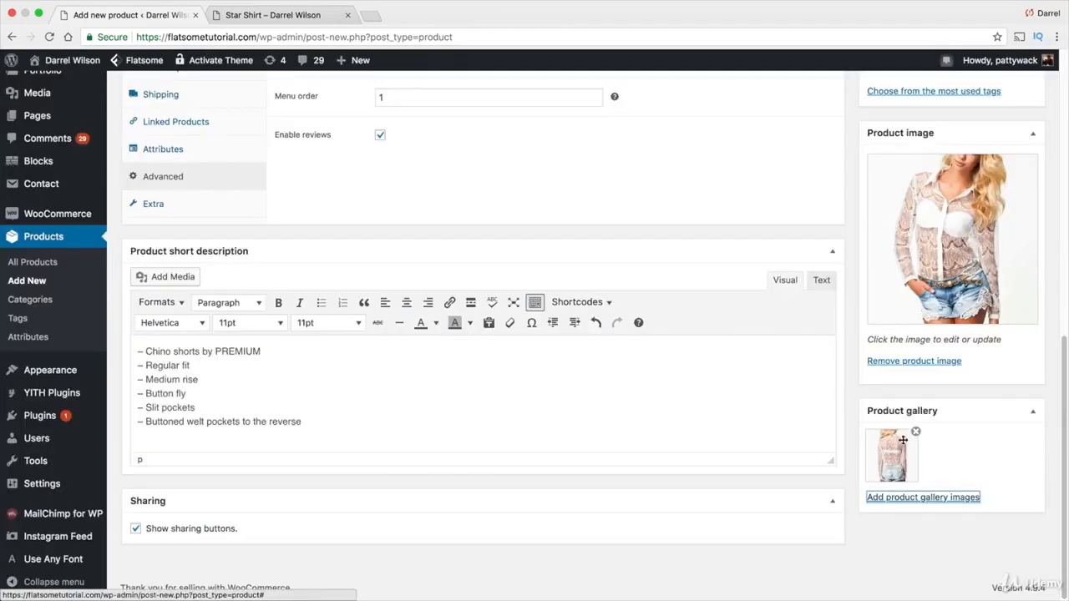
# Add the product tags "girls shirt" and "girls stuff"
pyautogui.scroll(7, 956, 375)
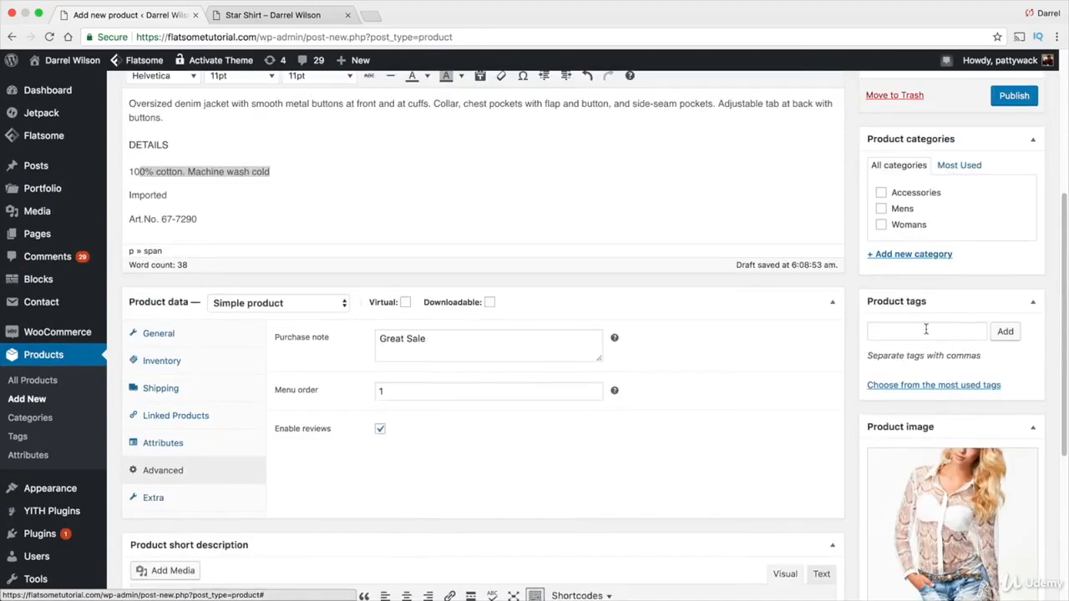
pyautogui.click(925, 331)
pyautogui.write('girls shj')
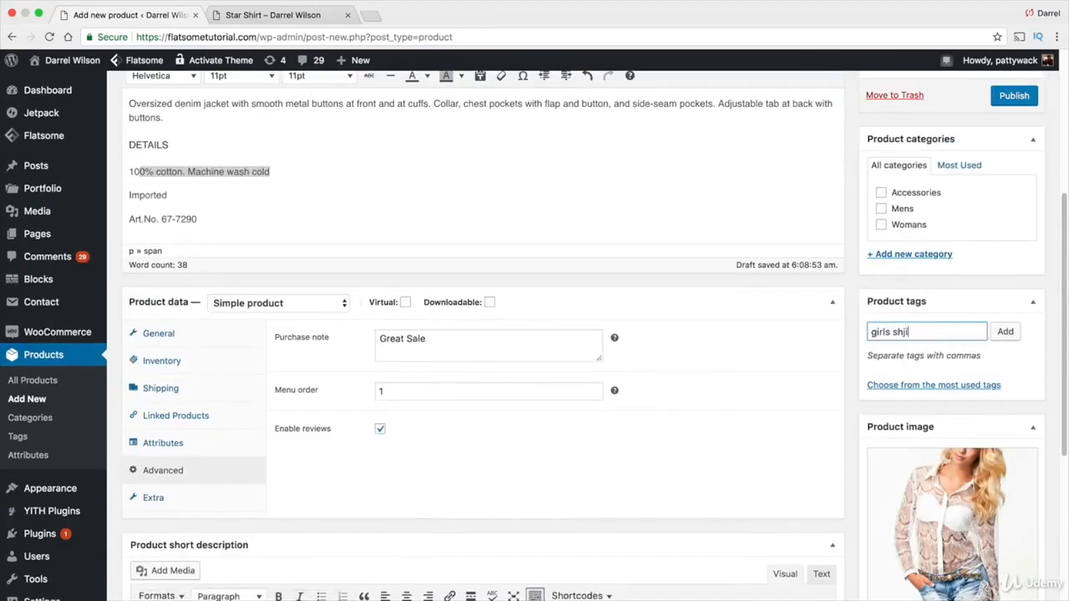
pyautogui.press('BackSpace')
pyautogui.write('irt')
pyautogui.click(1009, 332)
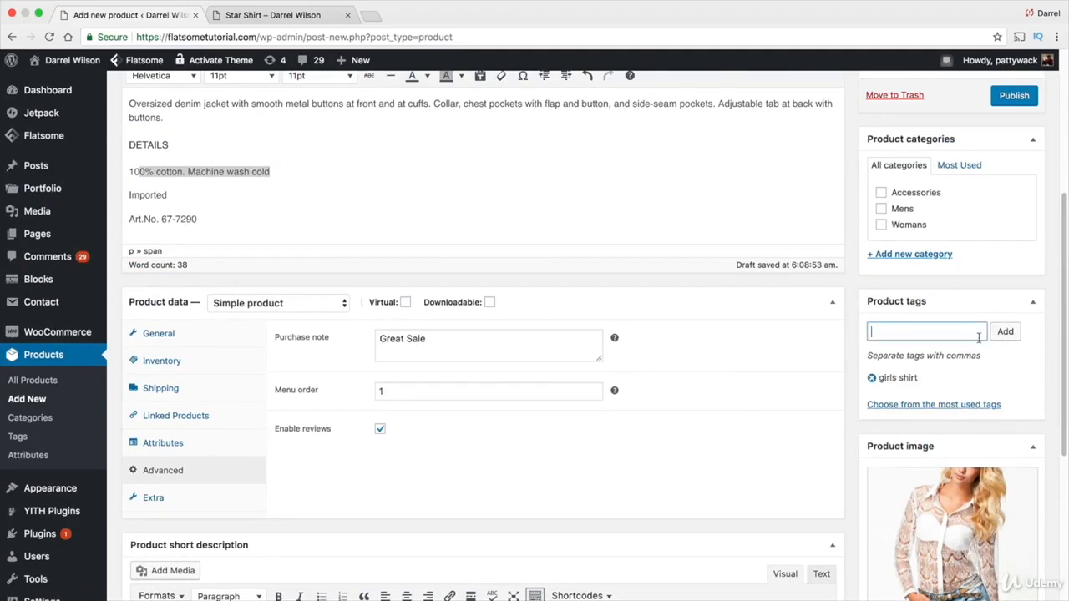
pyautogui.write('girls stuff')
pyautogui.click(1006, 333)
# Create and assign a new product category named Sexy Clothes
pyautogui.click(931, 255)
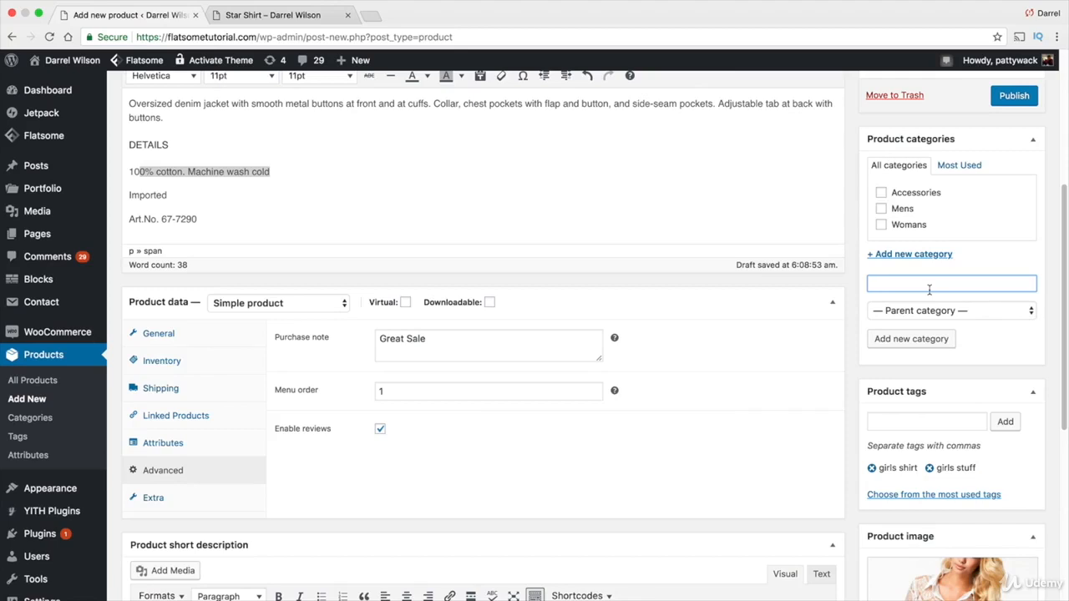
pyautogui.write('Sexy Clothi')
pyautogui.write('s')
pyautogui.click(947, 345)
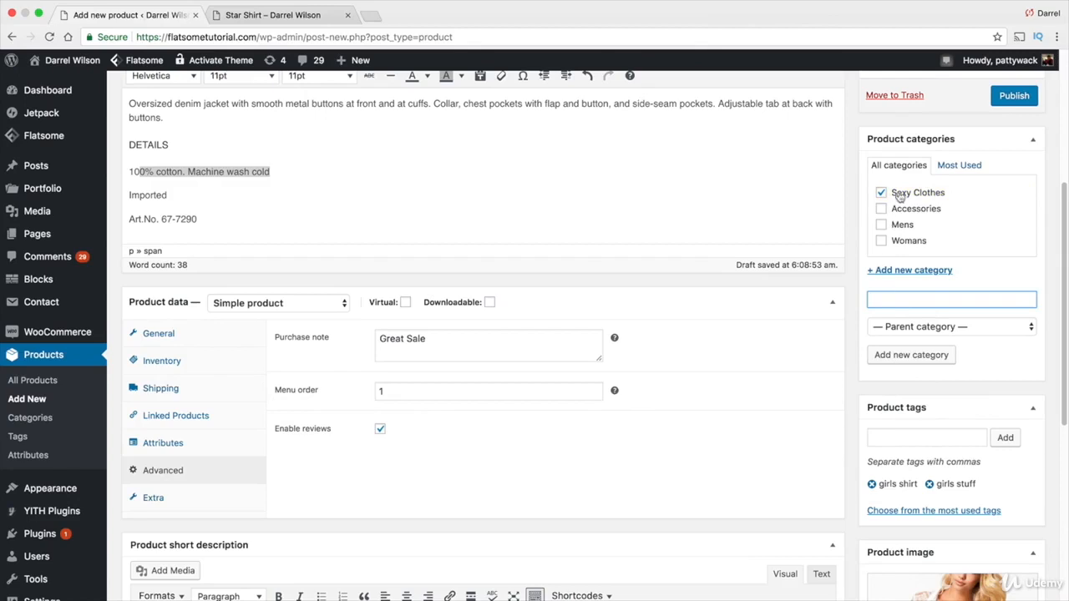
pyautogui.click(882, 241)
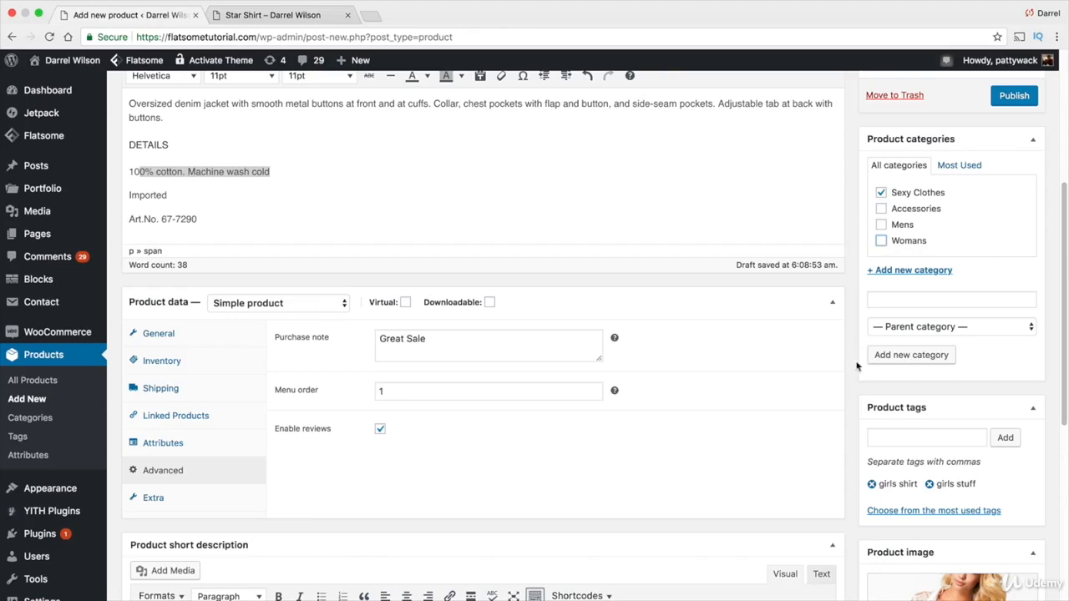
# Browse the storefront shop, home page and Accessories category in the other tab, then return to the product editor
pyautogui.scroll(2, 856, 428)
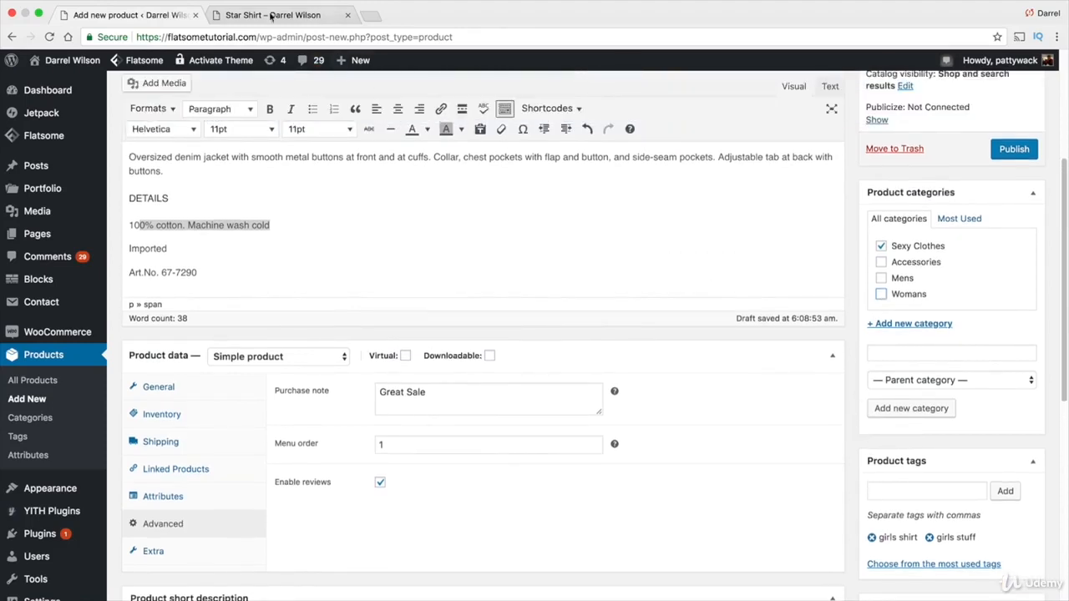
pyautogui.click(313, 15)
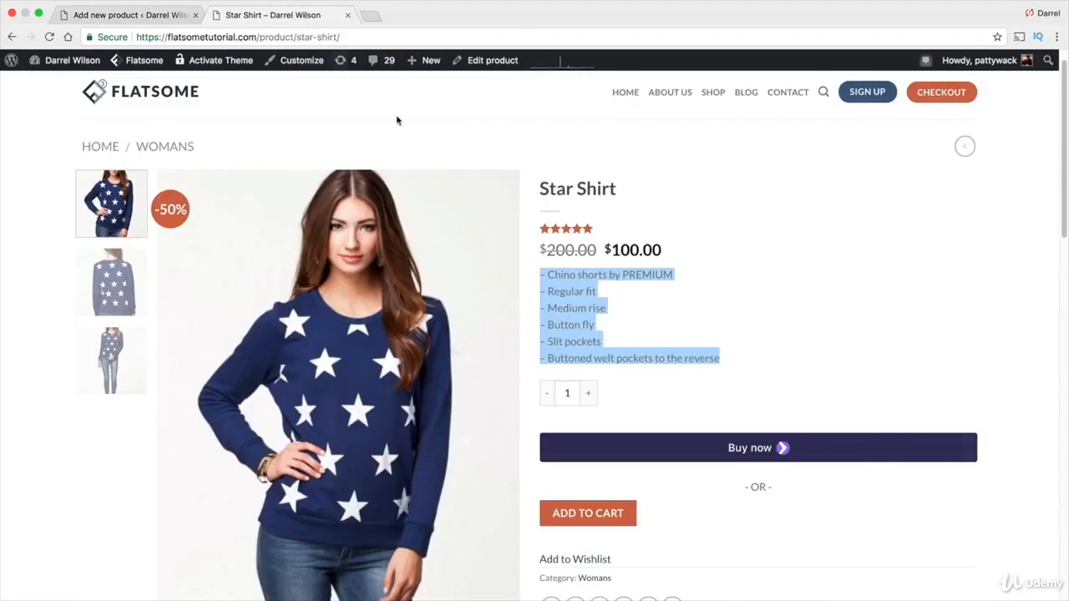
pyautogui.click(712, 94)
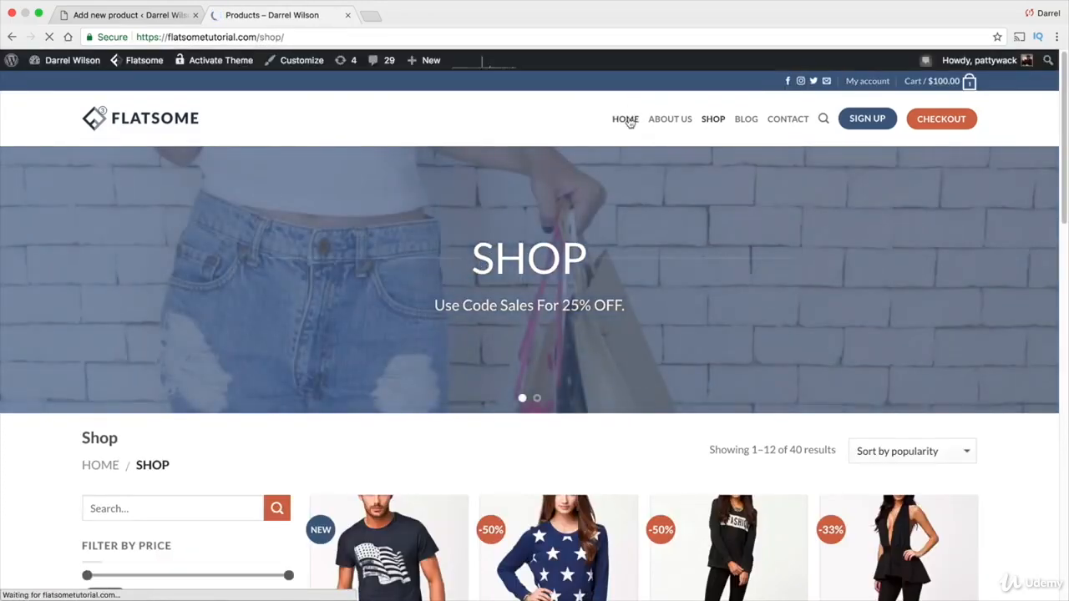
pyautogui.click(629, 120)
pyautogui.scroll(-5, 485, 280)
pyautogui.scroll(-6, 485, 280)
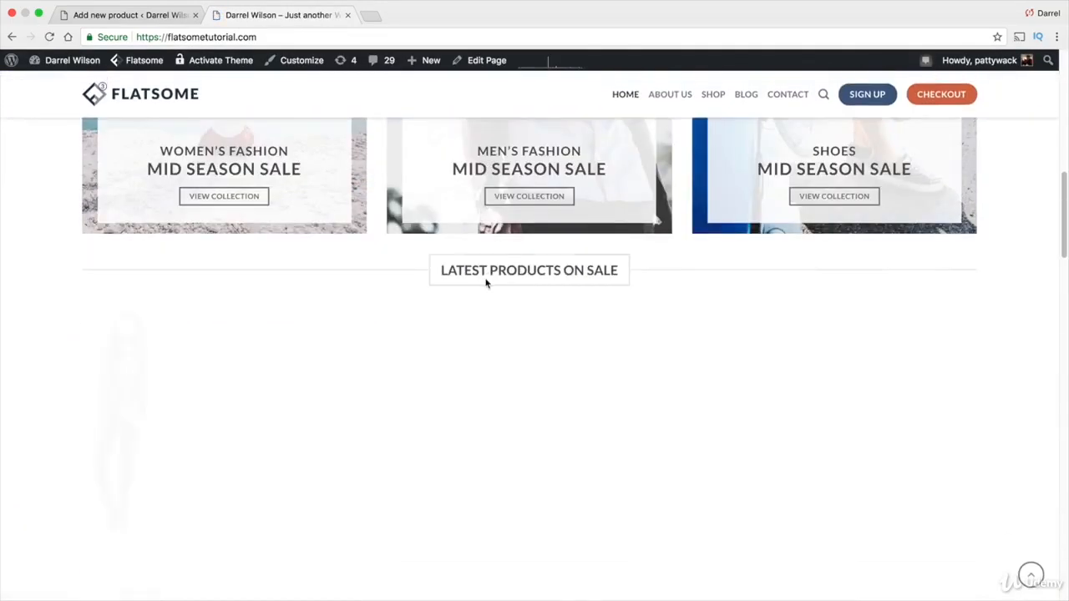
pyautogui.scroll(-4, 483, 289)
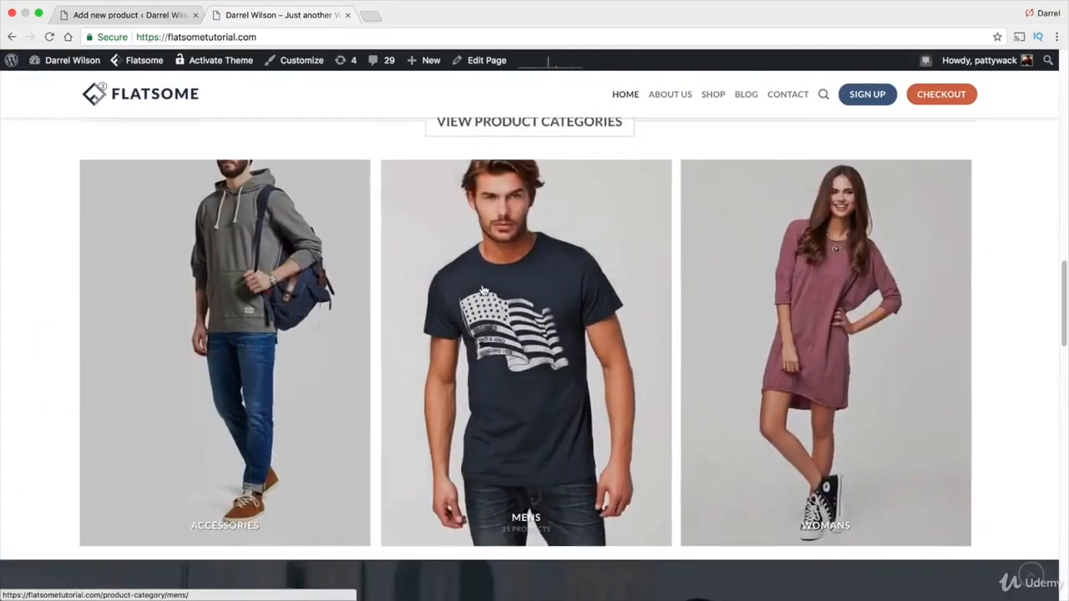
pyautogui.scroll(1, 832, 309)
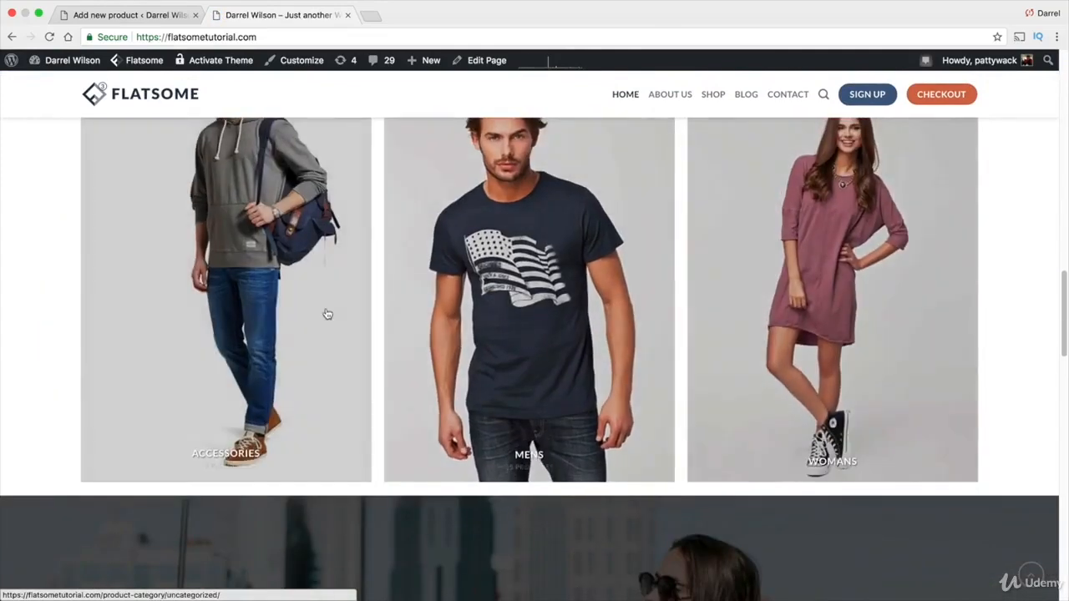
pyautogui.scroll(1, 329, 310)
pyautogui.click(275, 320)
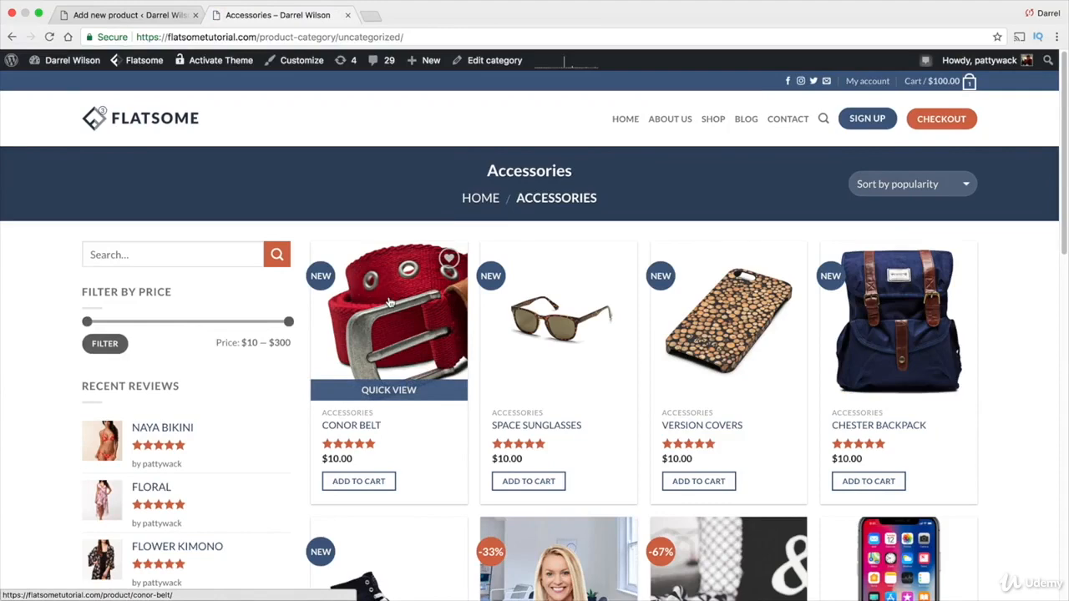
pyautogui.click(12, 36)
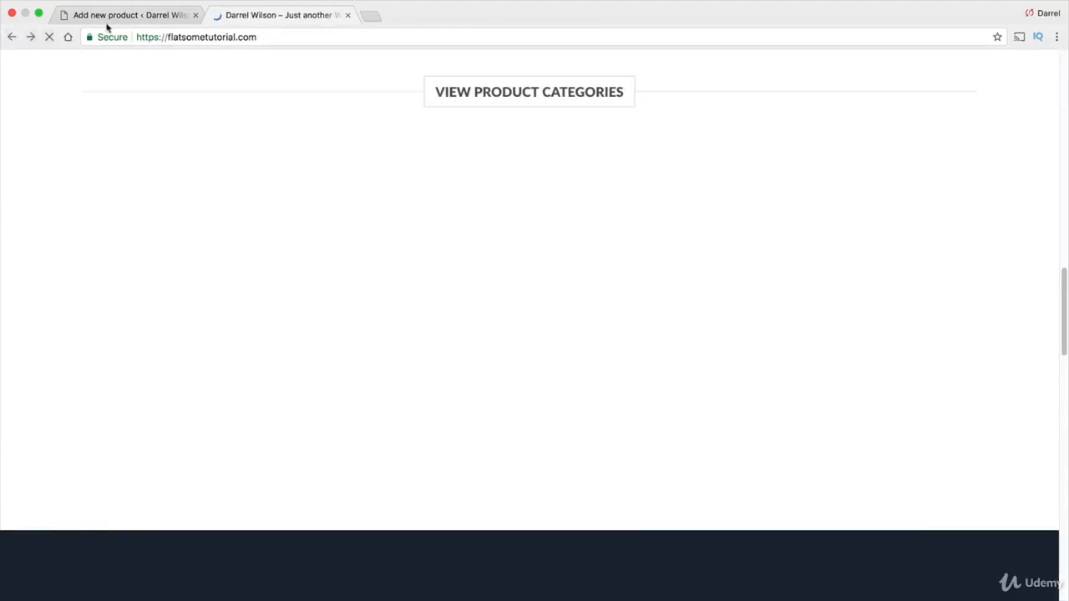
pyautogui.click(118, 15)
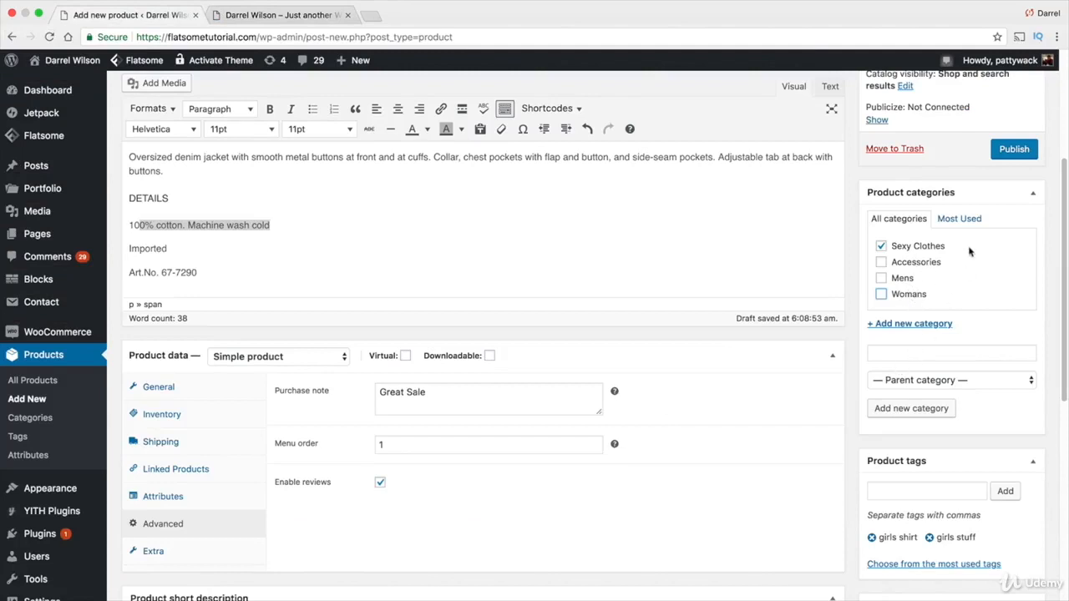
# Review the catalog visibility options in the Publish box and close them unchanged
pyautogui.scroll(5, 994, 180)
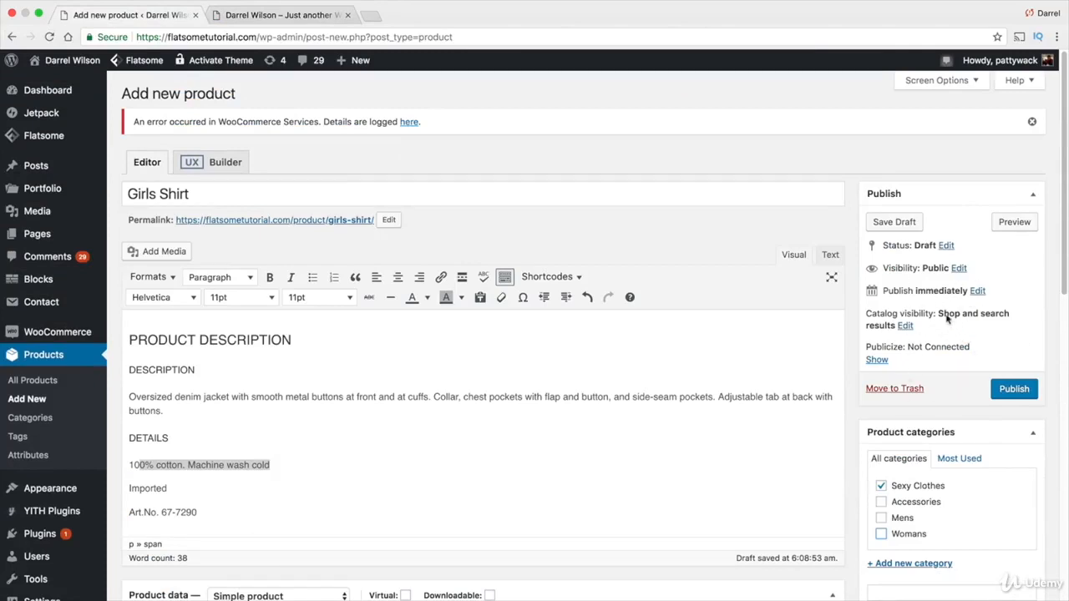
pyautogui.click(905, 325)
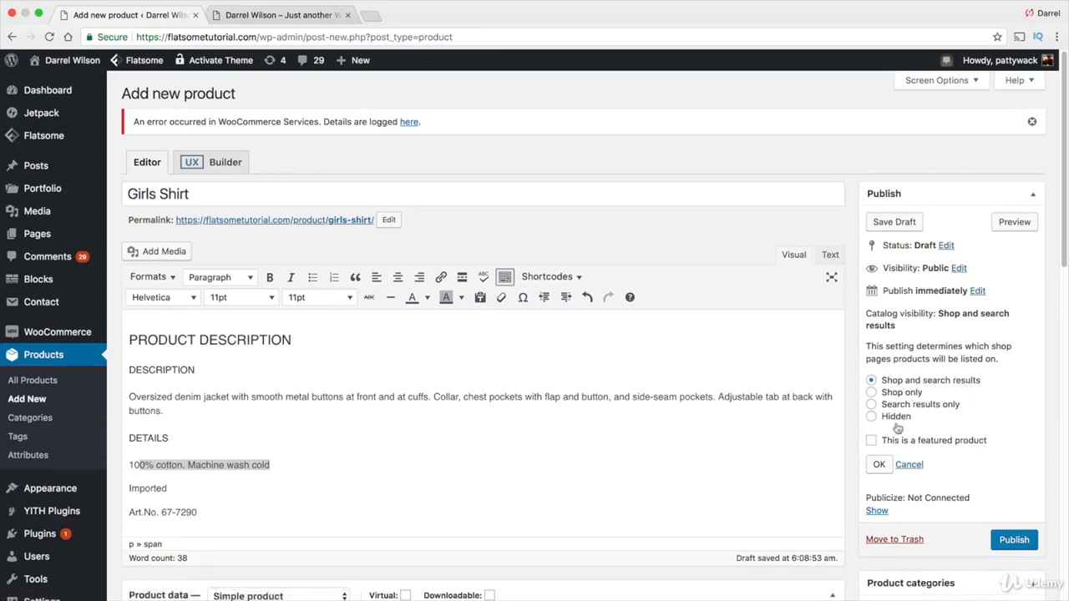
pyautogui.click(879, 466)
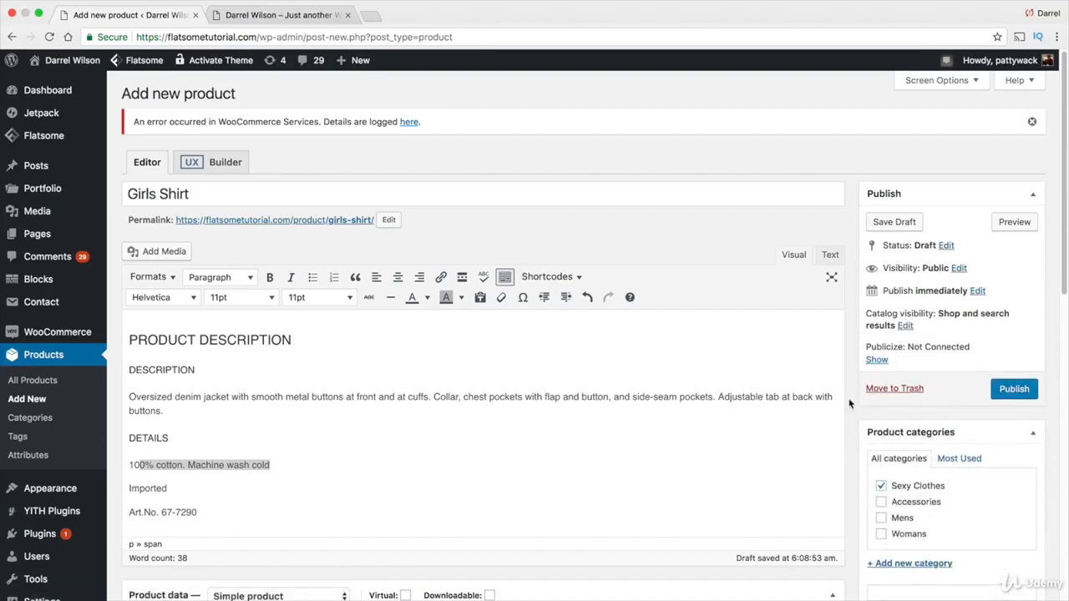
# Publish the Girls Shirt product
pyautogui.scroll(-5, 850, 404)
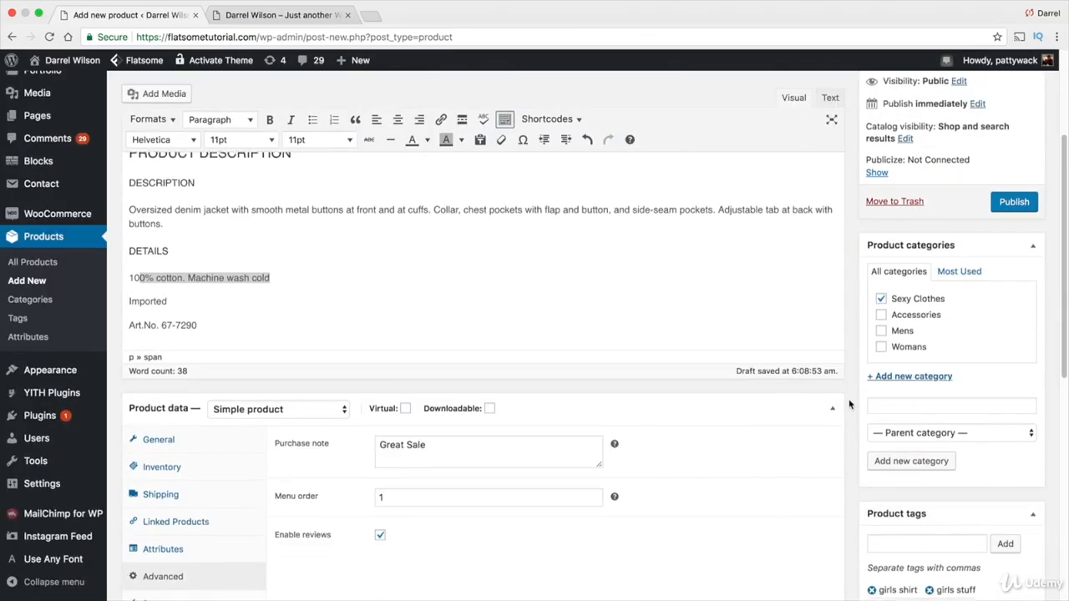
pyautogui.scroll(-13, 850, 404)
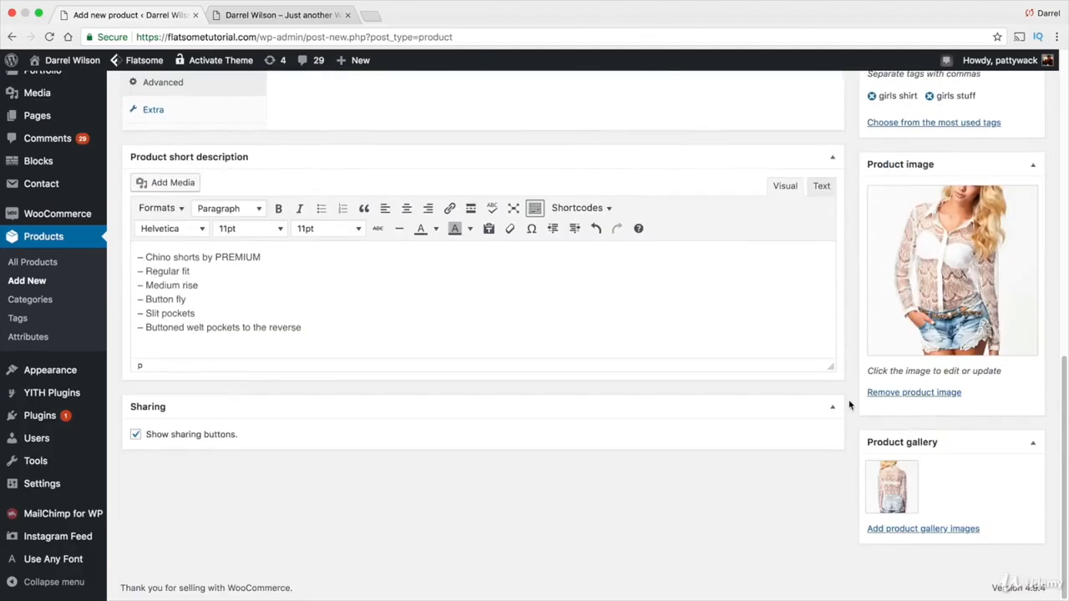
pyautogui.scroll(18, 849, 405)
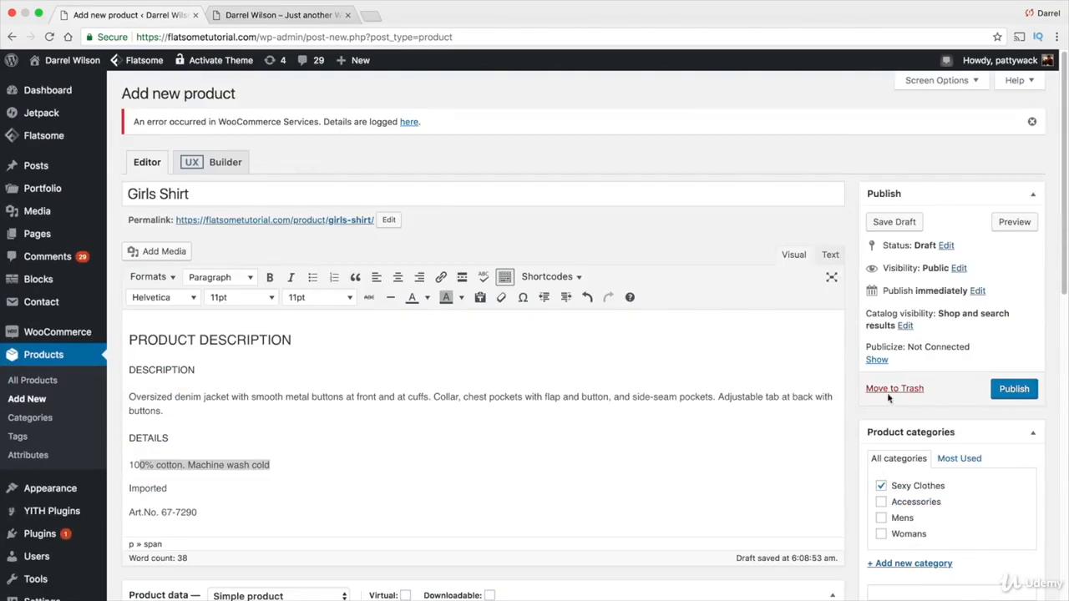
pyautogui.click(1004, 390)
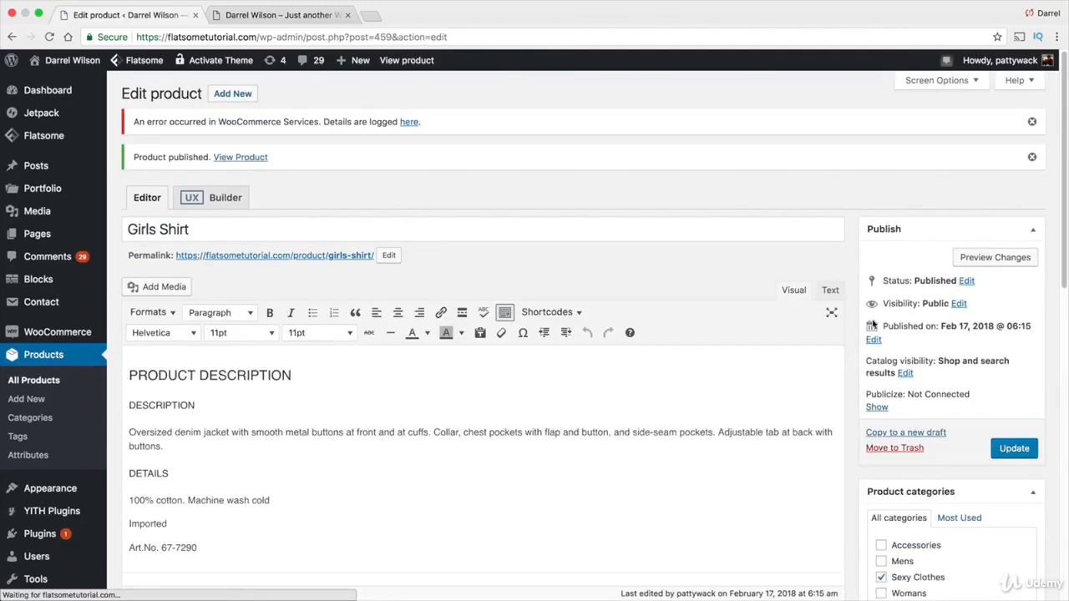
# View the published Girls Shirt product page on the storefront
pyautogui.click(398, 67)
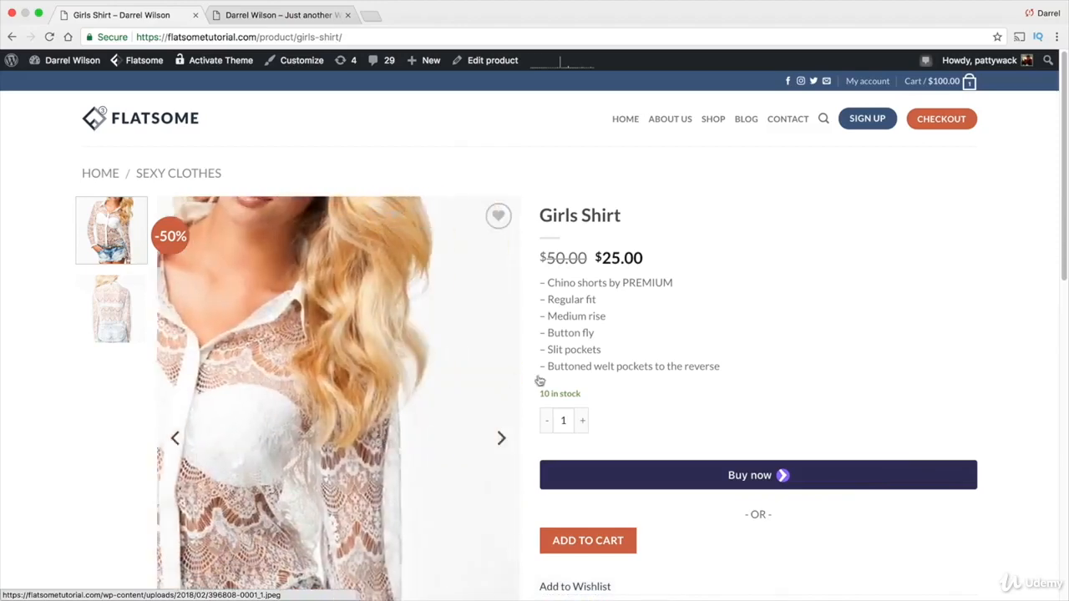
pyautogui.moveTo(731, 373); pyautogui.dragTo(528, 241)
pyautogui.click(225, 15)
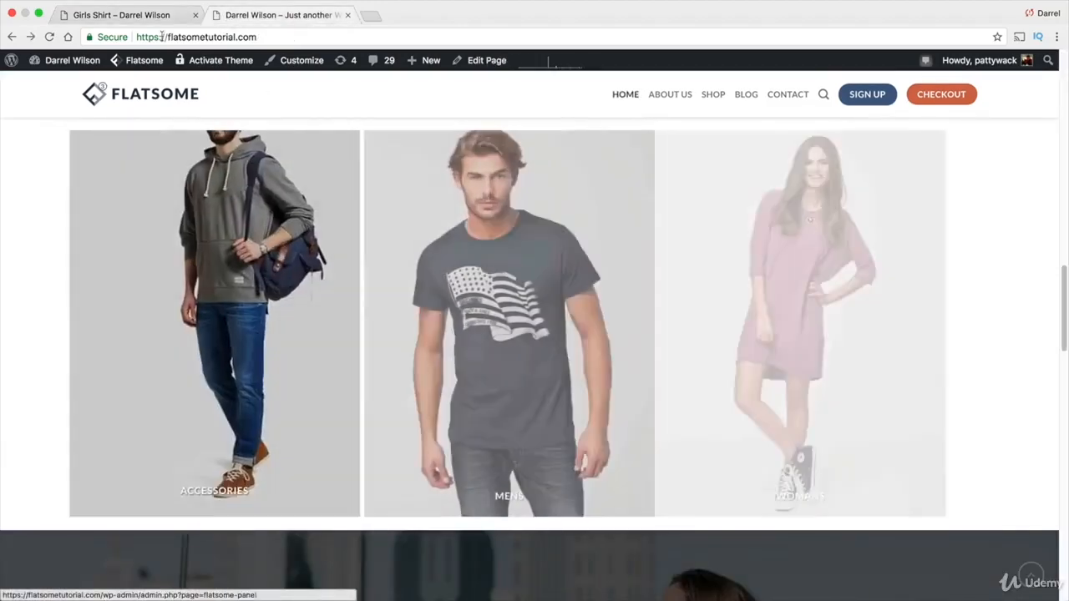
# Open the Girls Shirt product in the editor from the storefront and review its description and product data
pyautogui.click(138, 17)
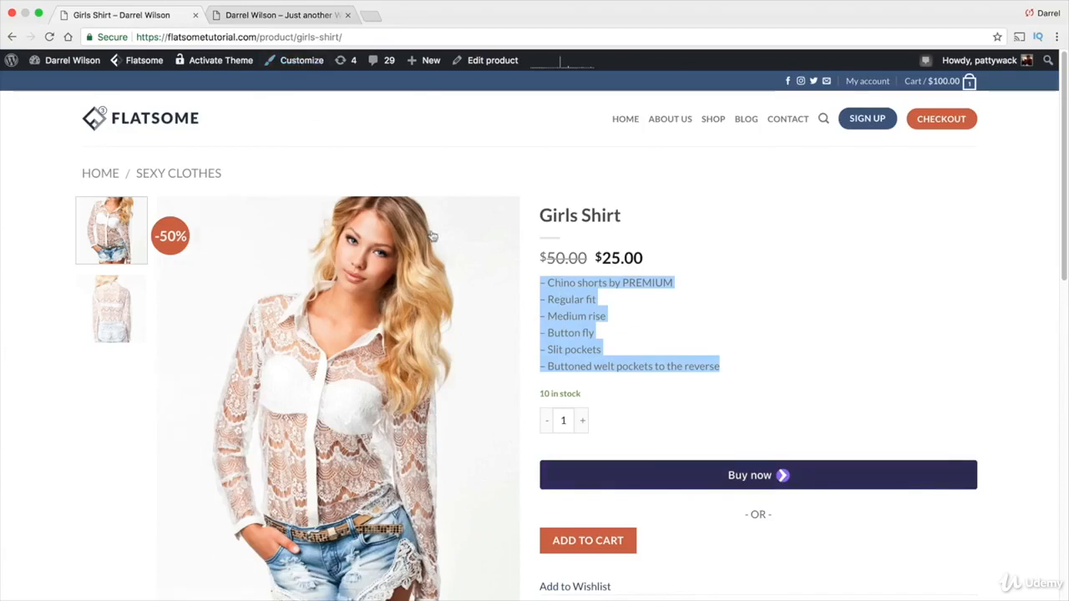
pyautogui.click(488, 62)
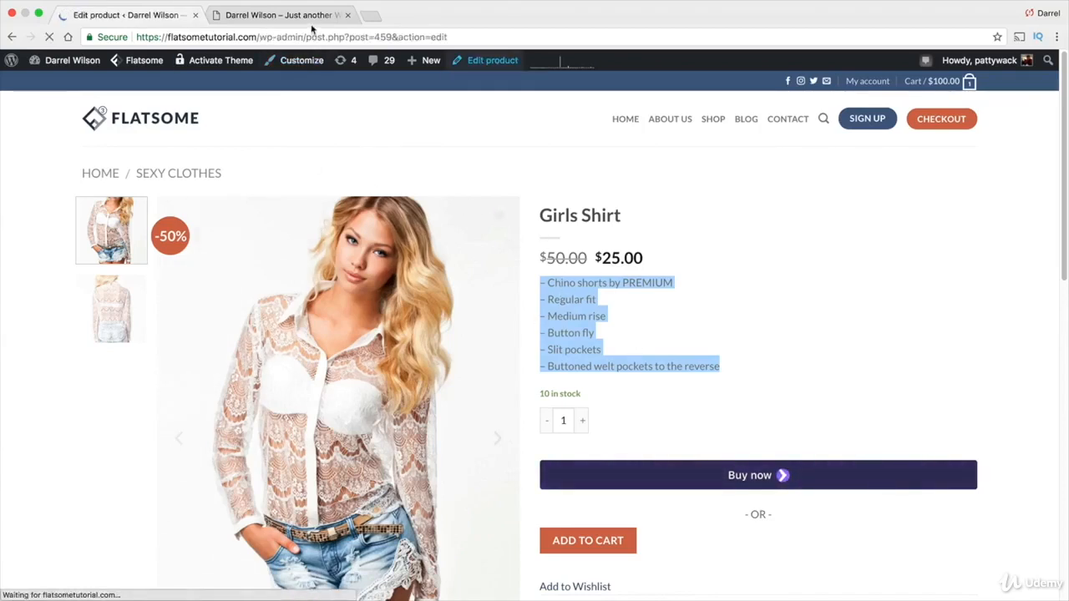
pyautogui.scroll(-10, 543, 295)
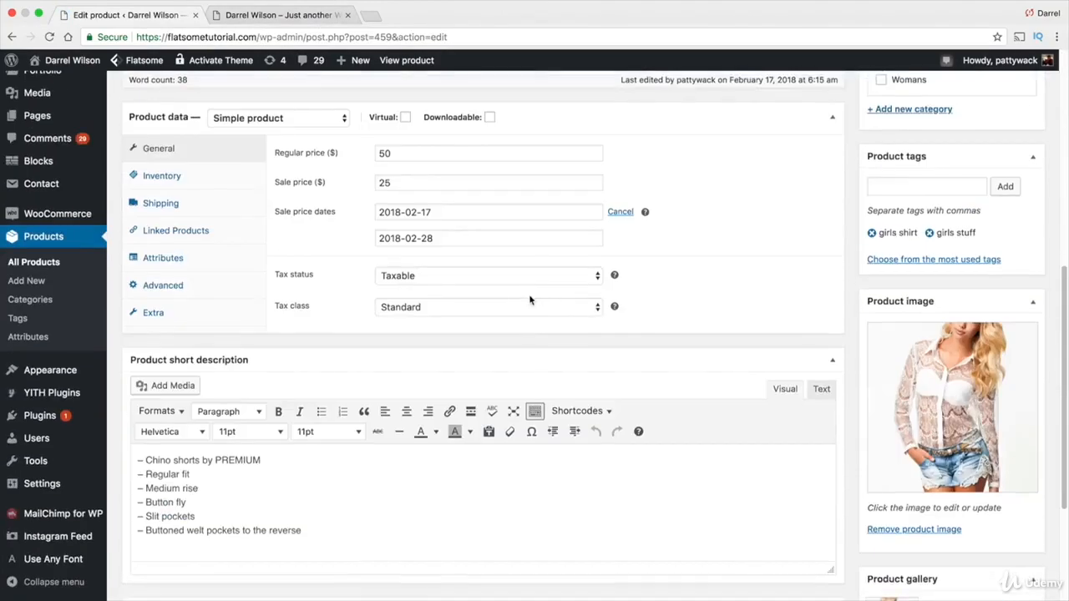
pyautogui.scroll(10, 234, 367)
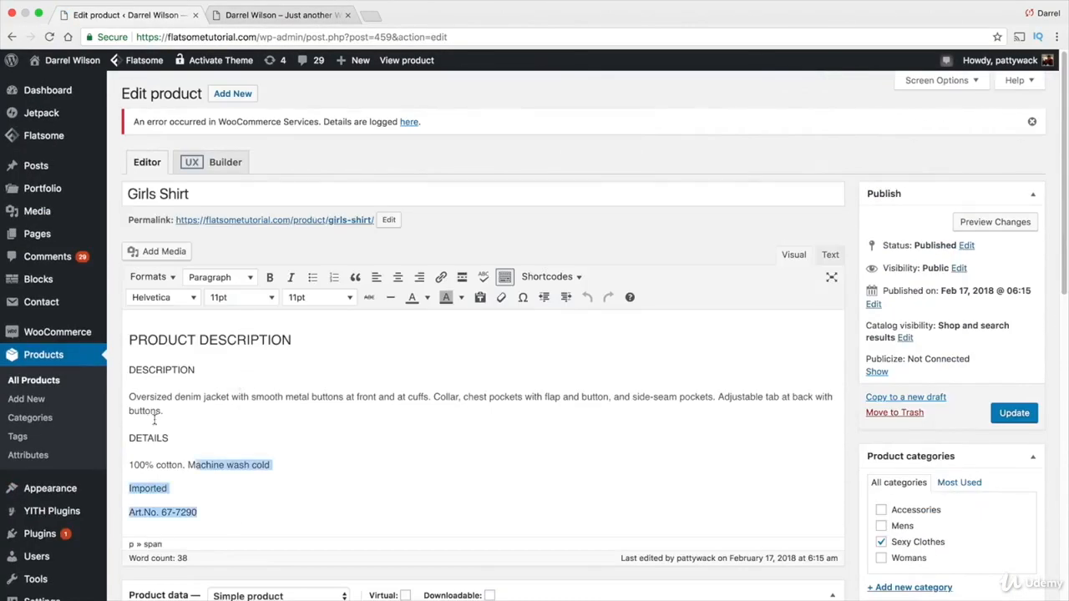
pyautogui.moveTo(154, 420); pyautogui.dragTo(118, 331)
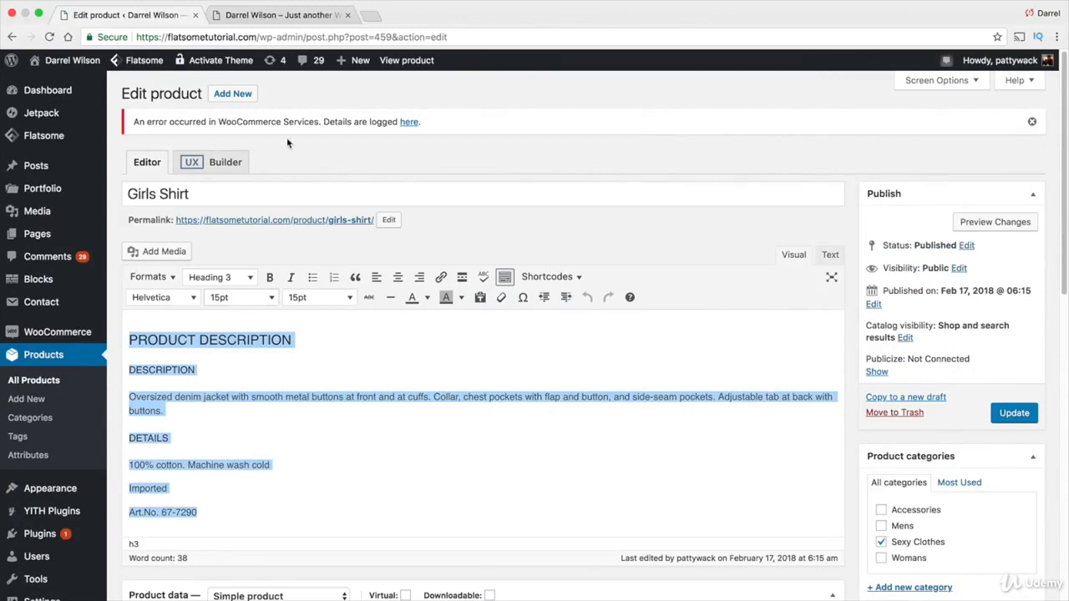
# View the Girls Shirt product page and examine its stock, category, tags and description sections
pyautogui.click(407, 62)
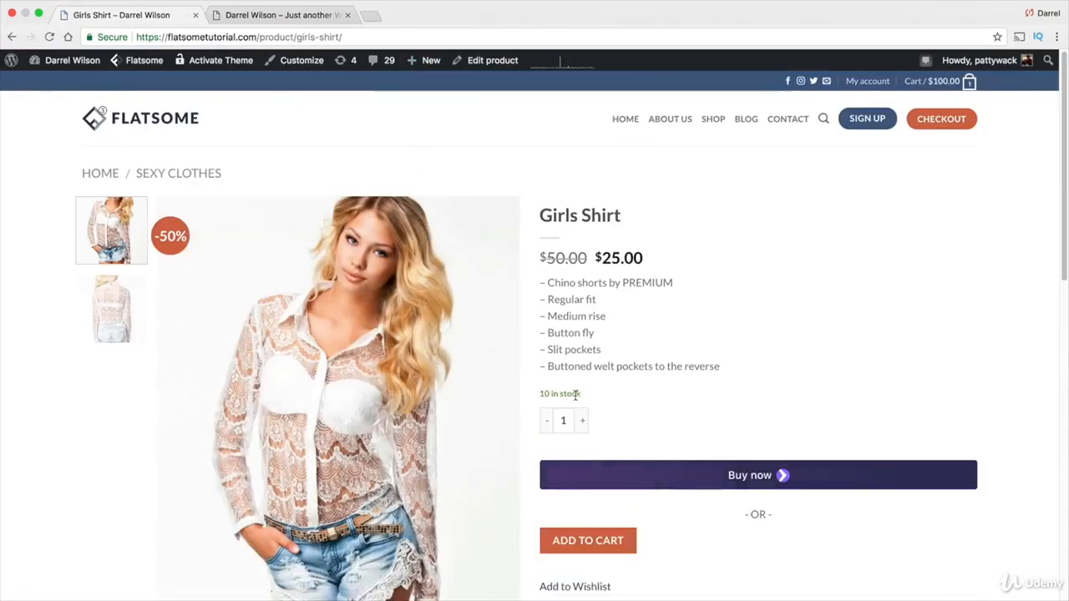
pyautogui.tripleClick(574, 395)
pyautogui.click(595, 396)
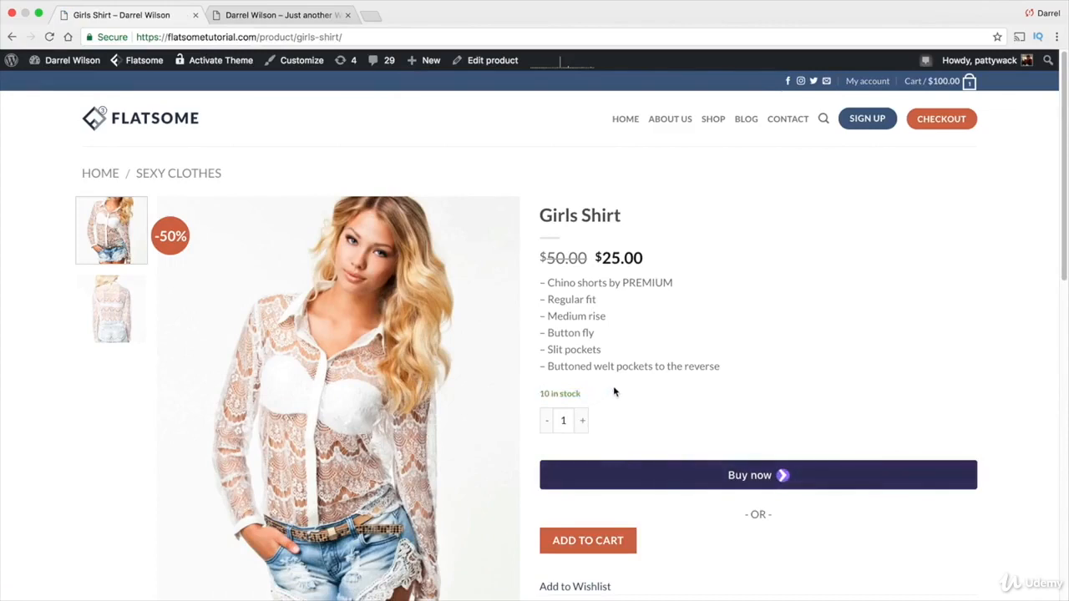
pyautogui.scroll(-10, 614, 391)
pyautogui.scroll(10, 613, 390)
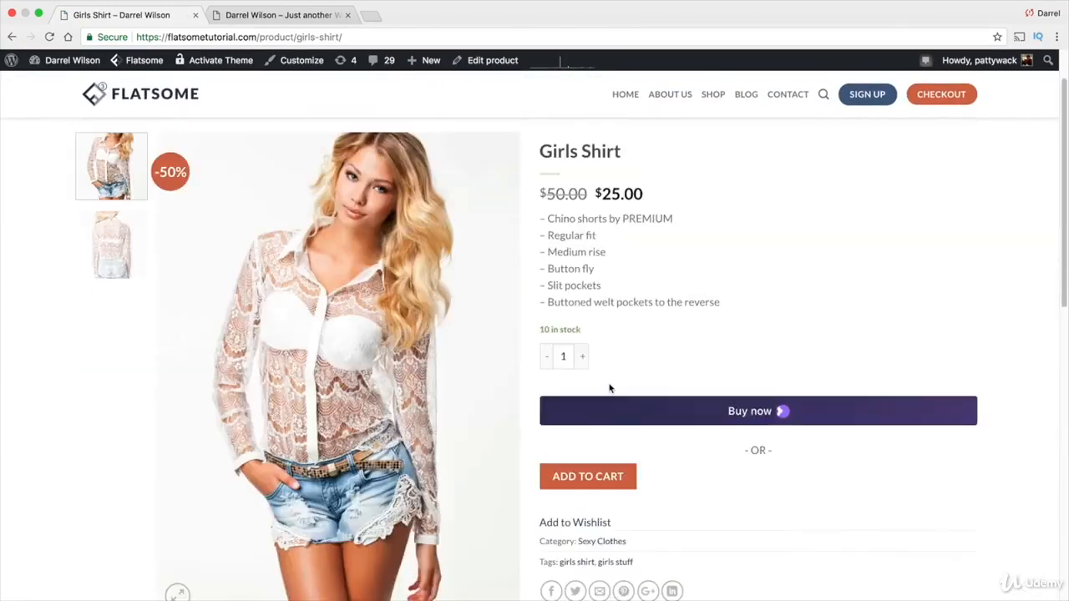
pyautogui.scroll(-1, 610, 389)
pyautogui.scroll(-1, 610, 388)
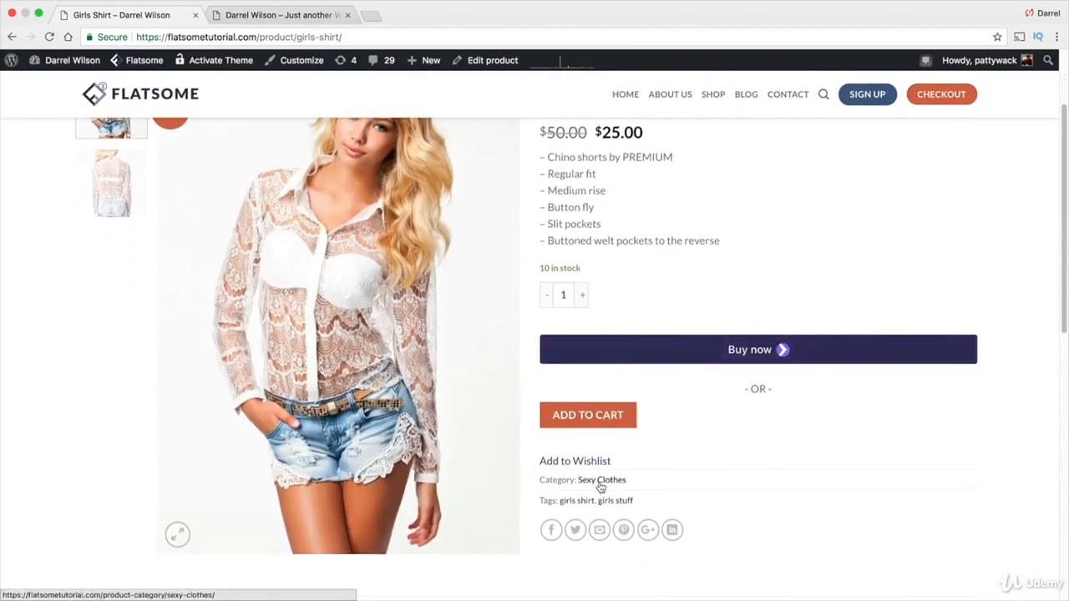
pyautogui.scroll(-3, 611, 488)
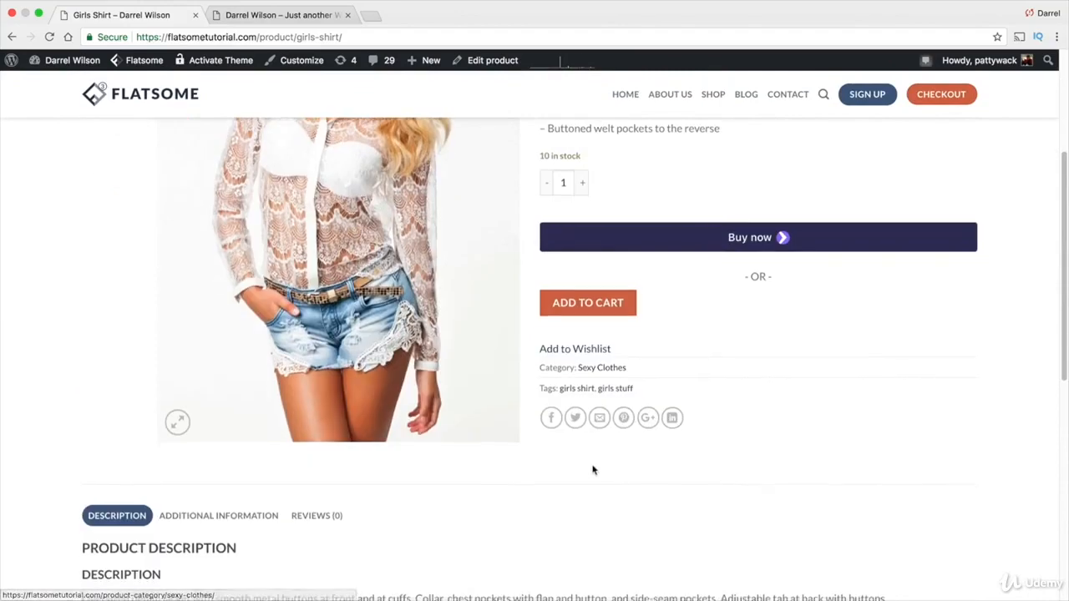
pyautogui.scroll(-6, 480, 446)
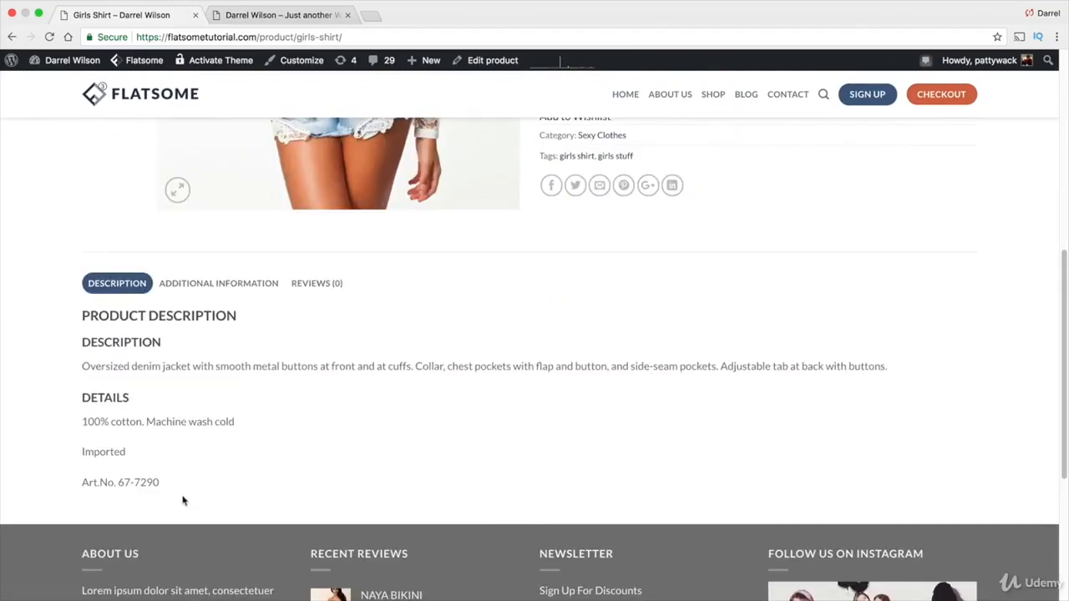
pyautogui.moveTo(183, 502); pyautogui.dragTo(62, 316)
pyautogui.click(91, 338)
pyautogui.scroll(10, 219, 392)
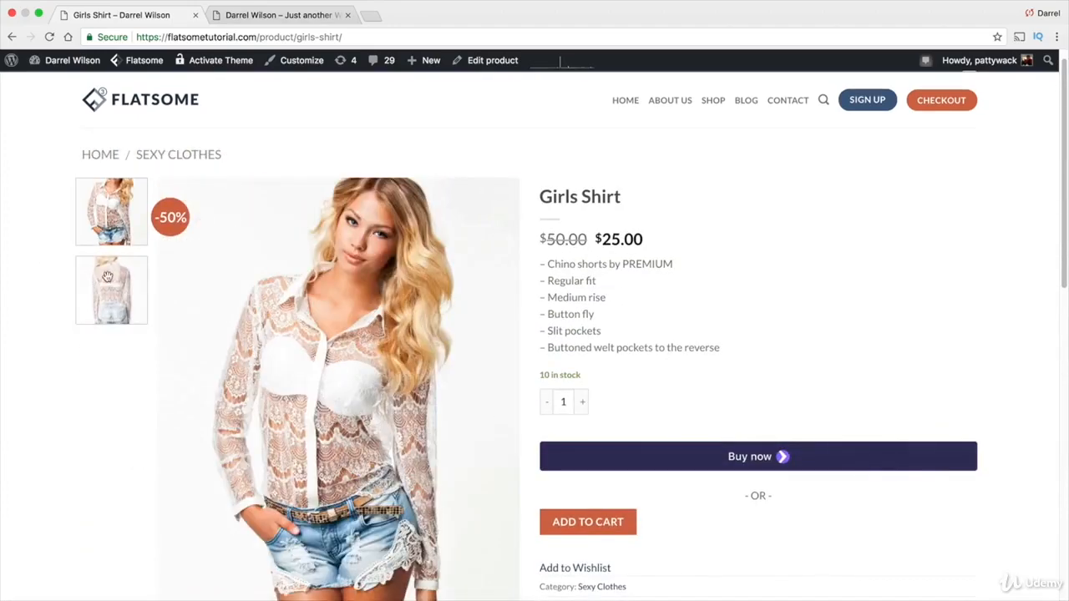
# Switch between the Girls Shirt gallery images on the product page, dismissing the disk warning
pyautogui.click(107, 276)
pyautogui.click(108, 217)
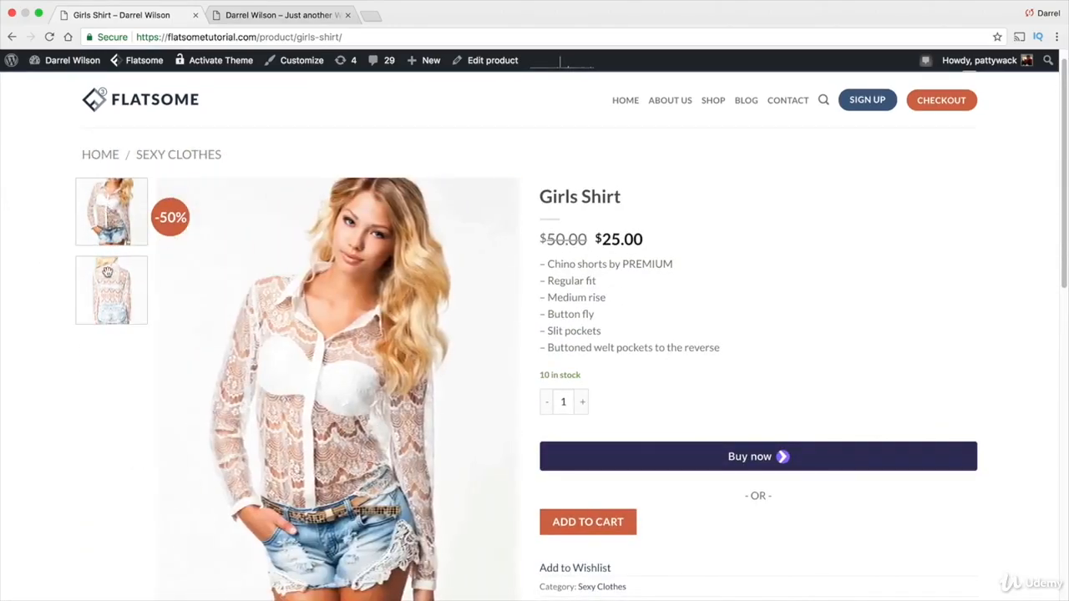
pyautogui.click(107, 277)
pyautogui.click(107, 226)
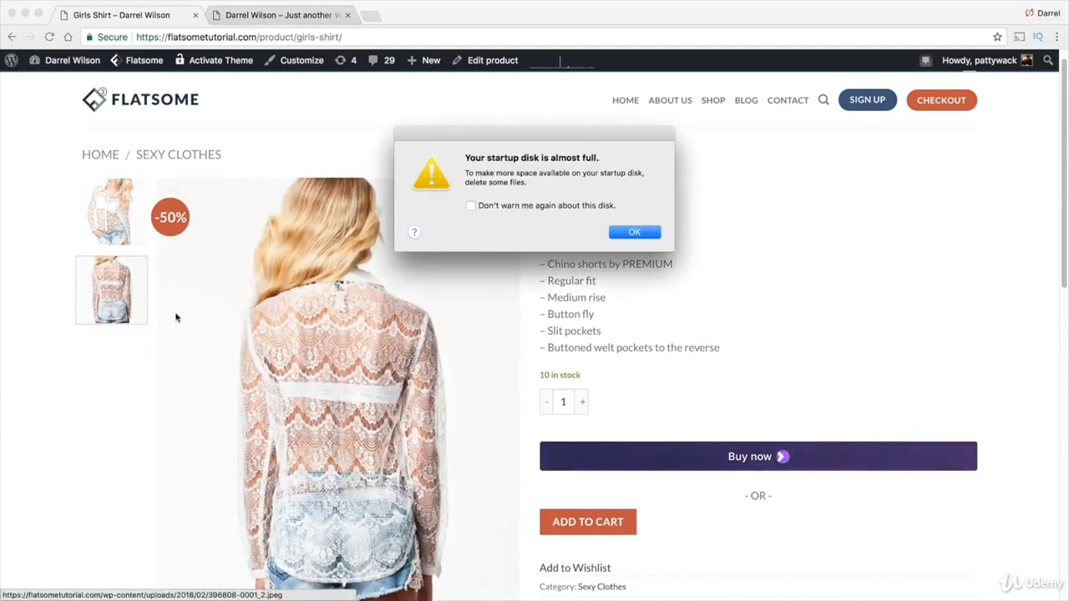
pyautogui.click(630, 231)
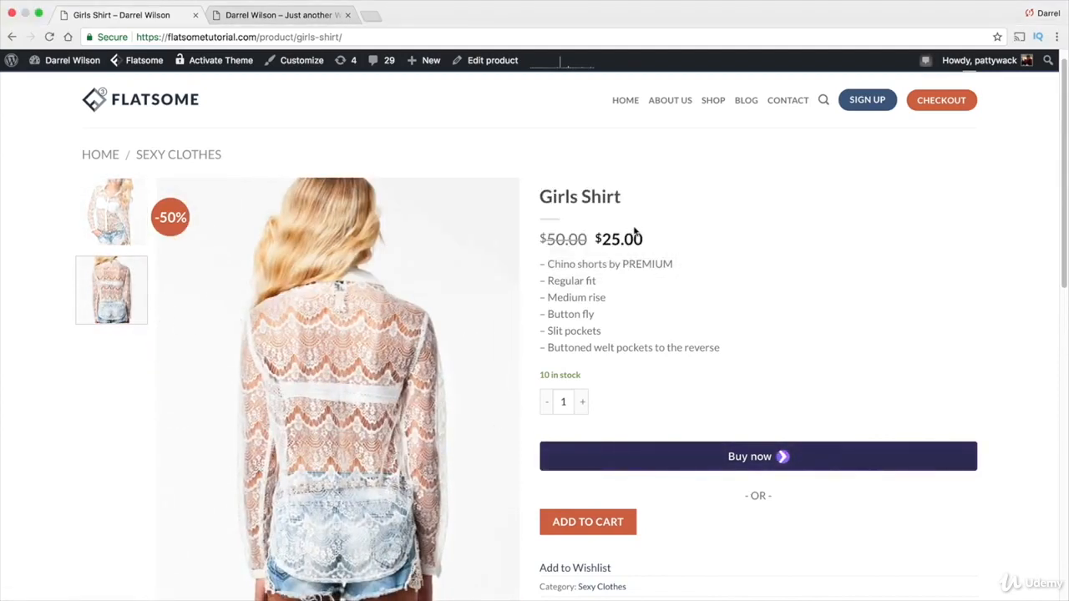
pyautogui.click(106, 220)
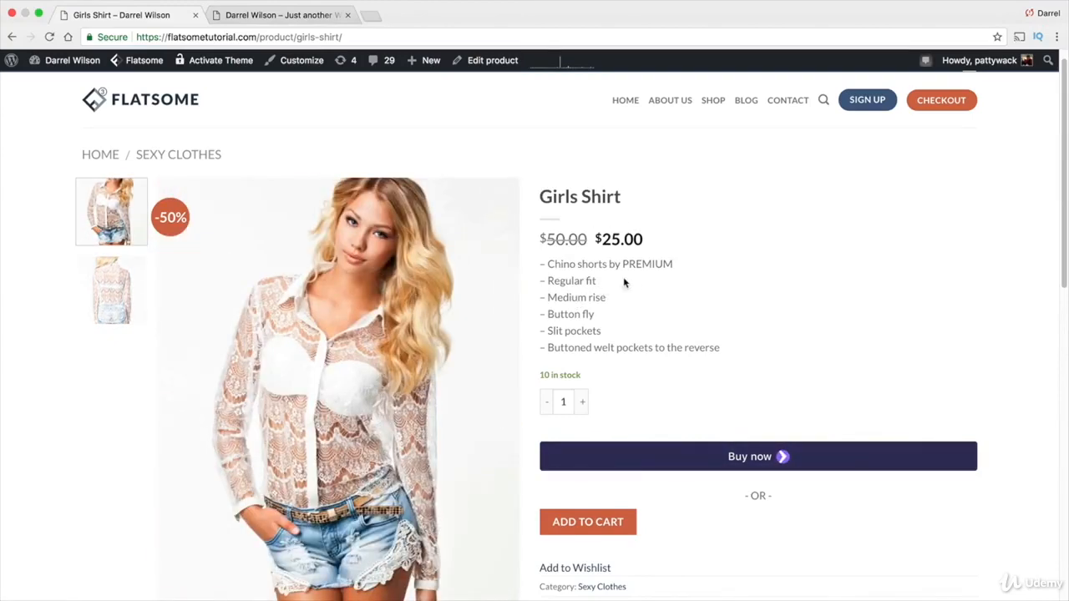
pyautogui.scroll(1, 624, 283)
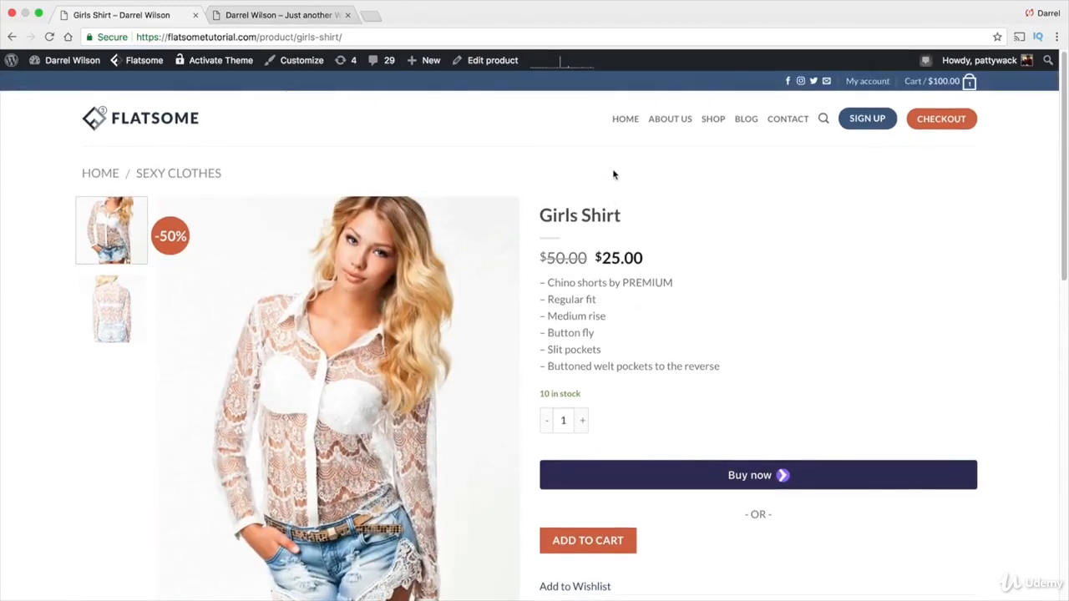
# Start a new product and name it Mens Shirt
pyautogui.moveTo(428, 63)
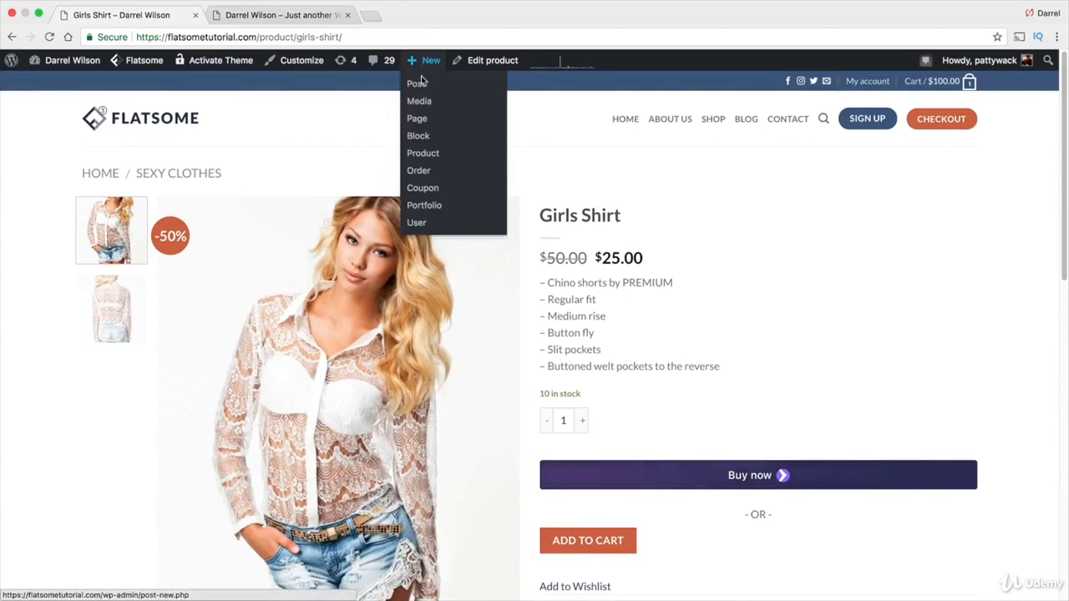
pyautogui.click(429, 157)
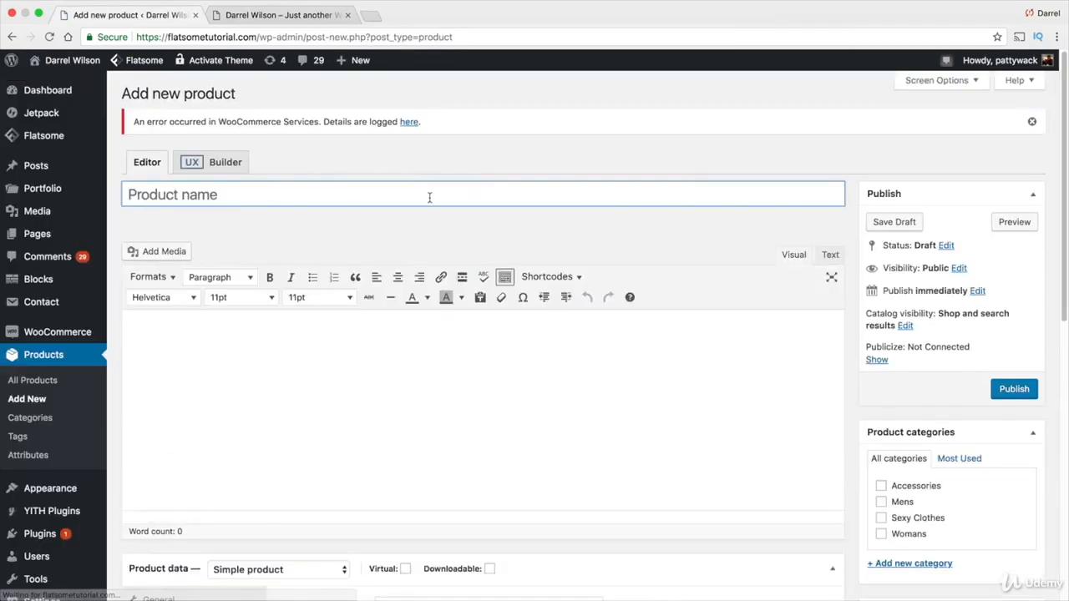
pyautogui.click(248, 195)
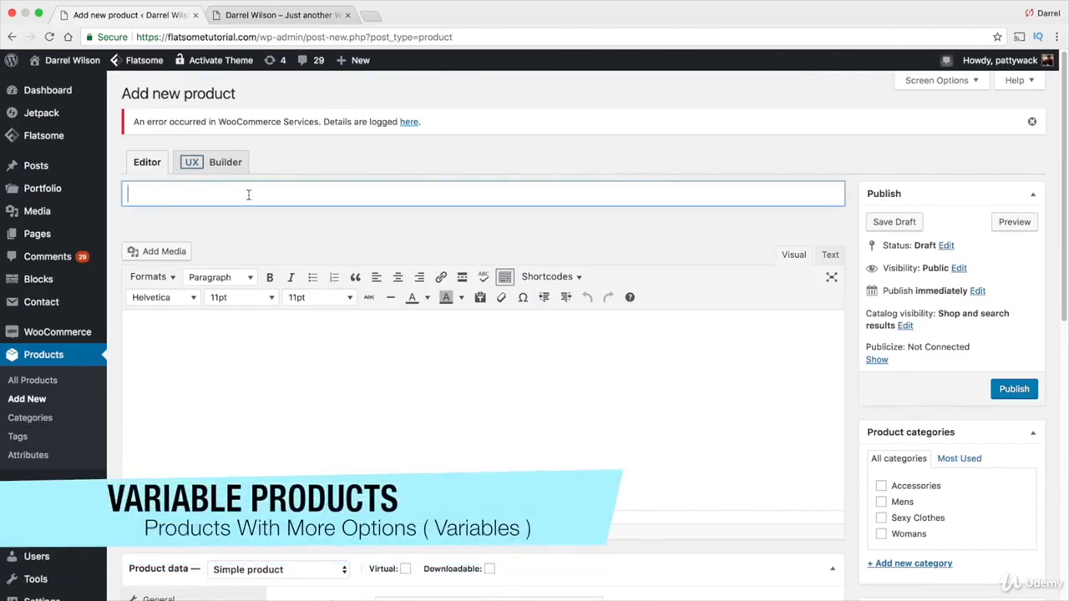
pyautogui.write('Mens Shirt')
pyautogui.click(269, 354)
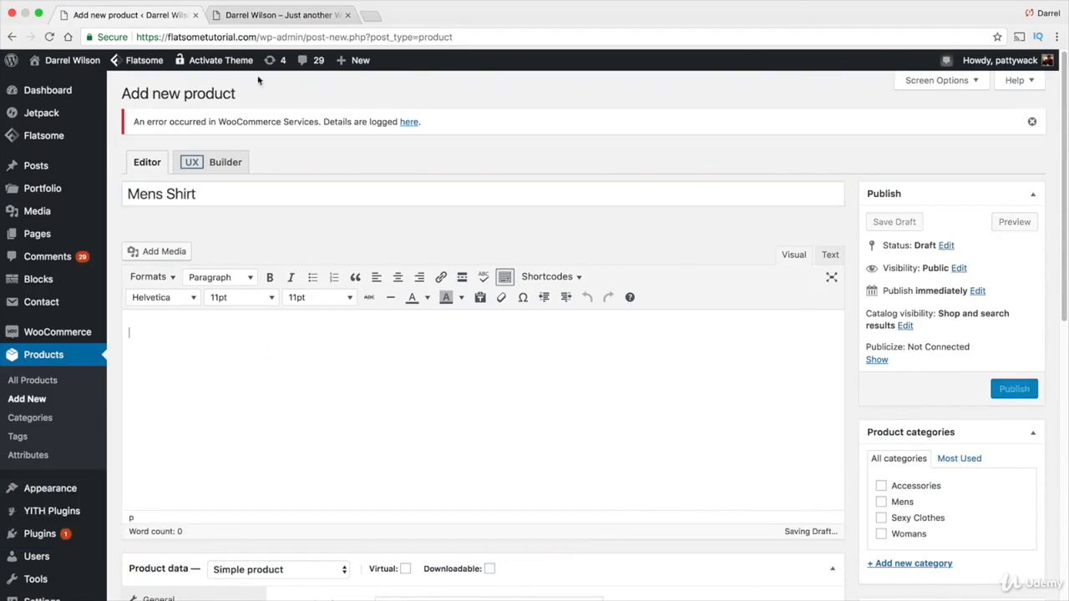
# Copy the Rhasta Tee Shirt's short description from its storefront product page via the shop
pyautogui.click(268, 20)
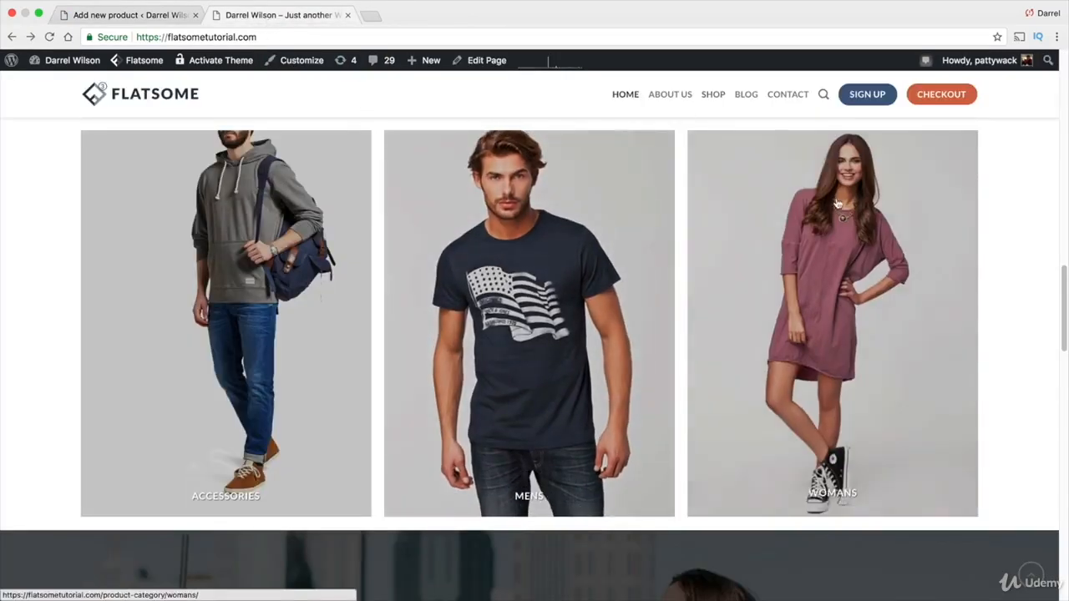
pyautogui.click(702, 100)
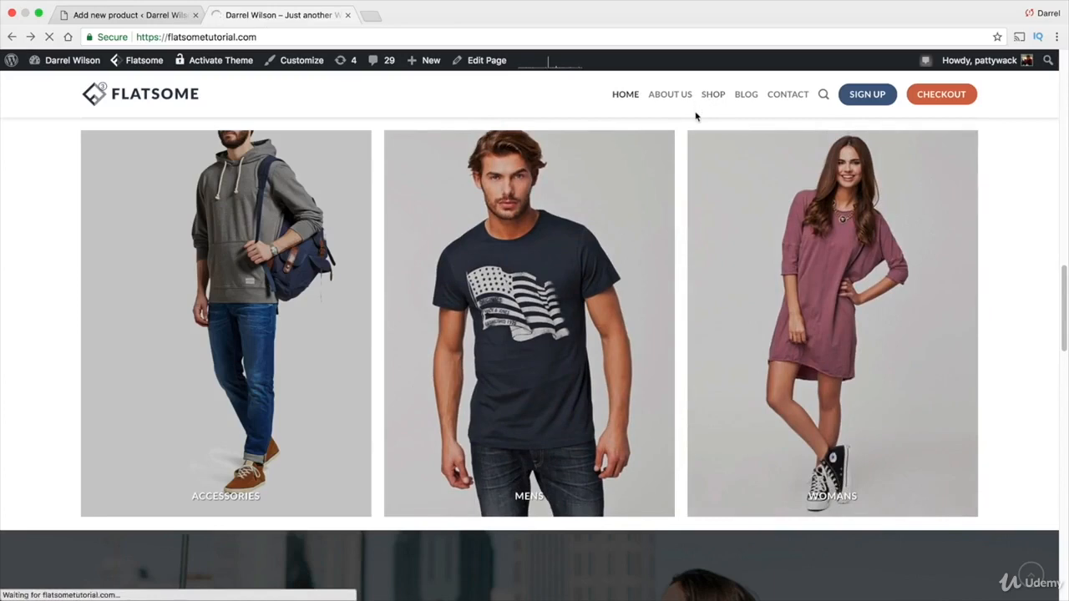
pyautogui.scroll(-1, 401, 509)
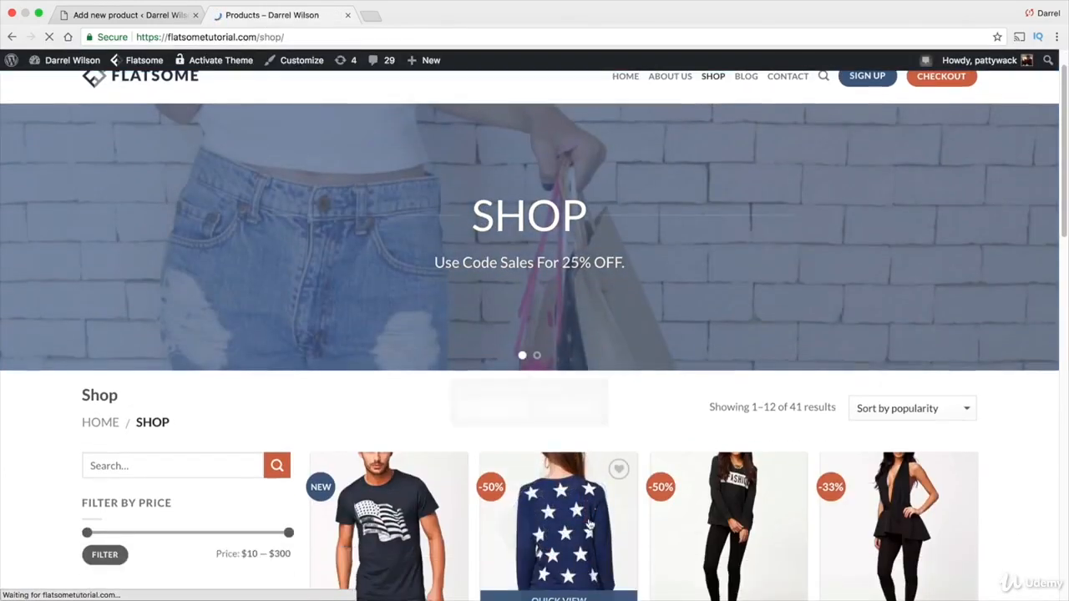
pyautogui.click(401, 518)
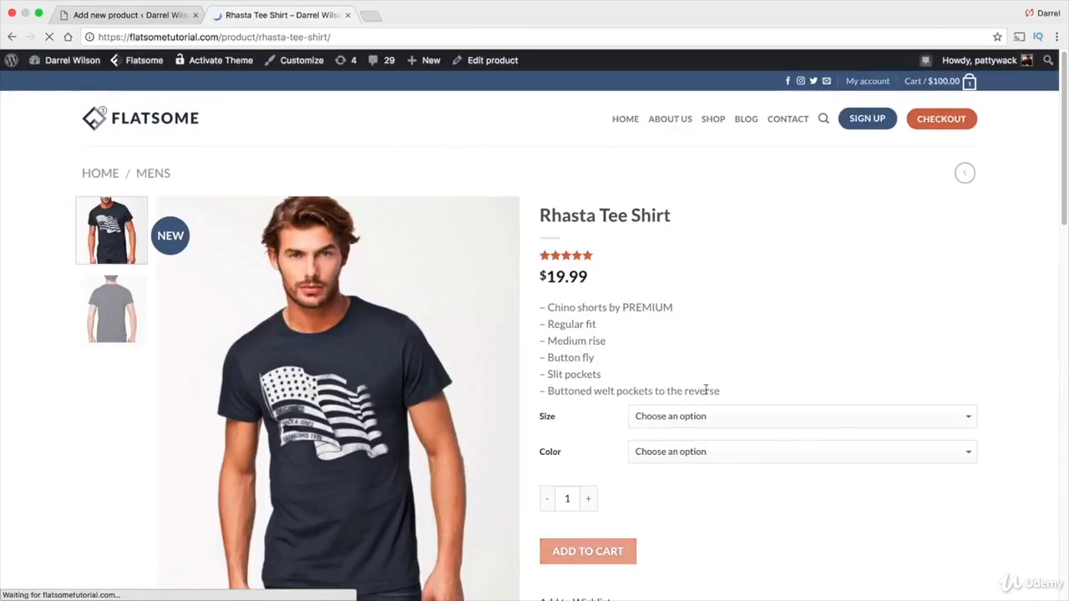
pyautogui.moveTo(720, 391); pyautogui.dragTo(541, 305)
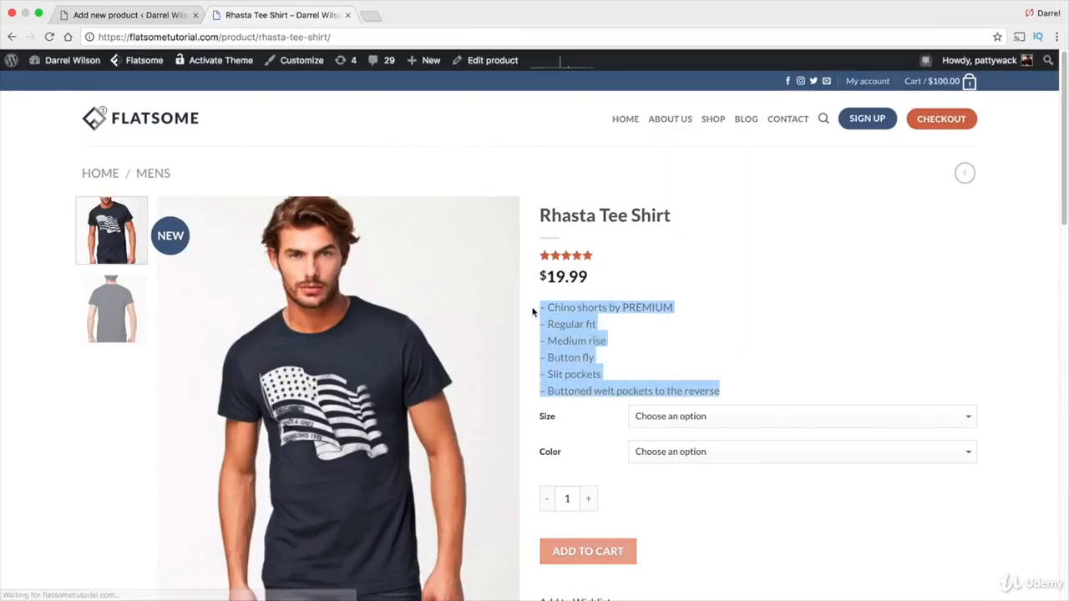
pyautogui.rightClick(551, 302)
pyautogui.click(576, 332)
pyautogui.click(149, 10)
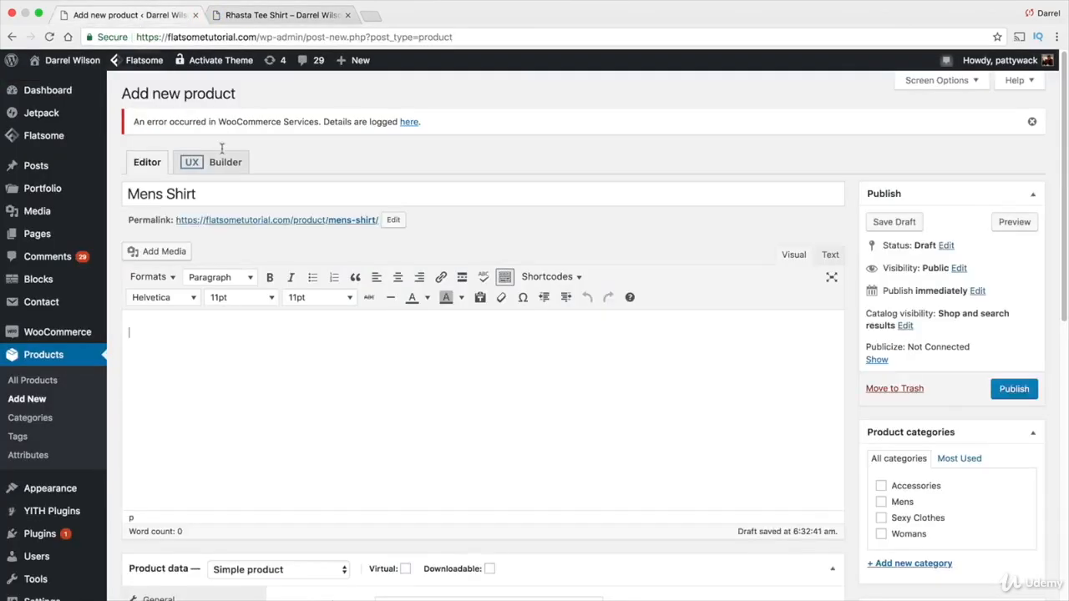
# Paste the copied text into the Mens Shirt product's short description
pyautogui.scroll(-6, 300, 268)
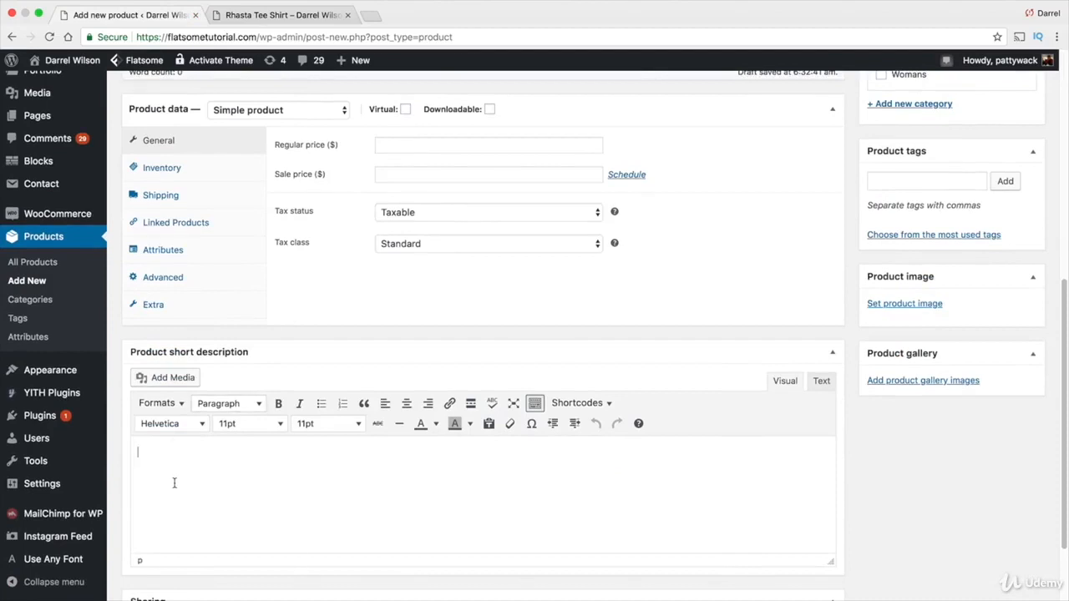
pyautogui.rightClick(174, 482)
pyautogui.click(149, 456)
pyautogui.rightClick(150, 458)
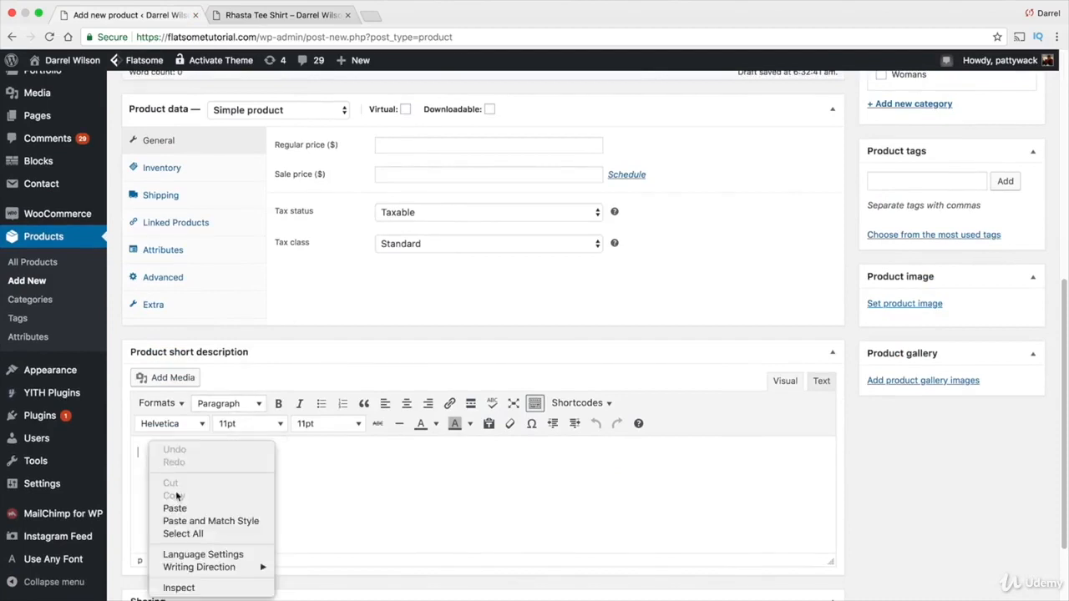
pyautogui.click(175, 508)
# Copy the Rhasta Tee Shirt's full product description from its storefront page
pyautogui.click(280, 16)
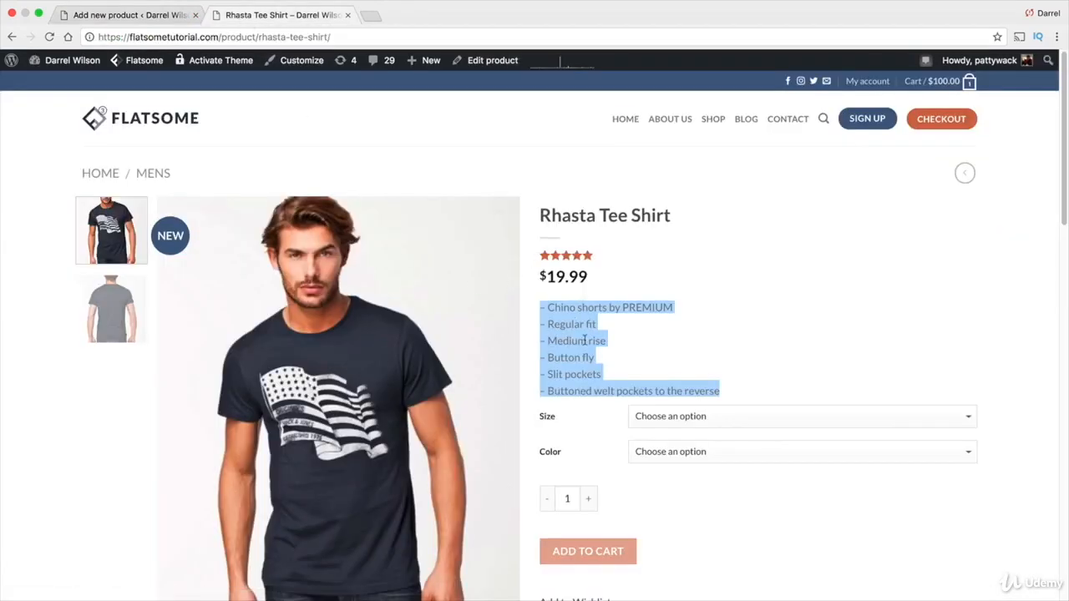
pyautogui.scroll(-5, 583, 340)
pyautogui.moveTo(156, 554); pyautogui.dragTo(86, 389)
pyautogui.rightClick(94, 391)
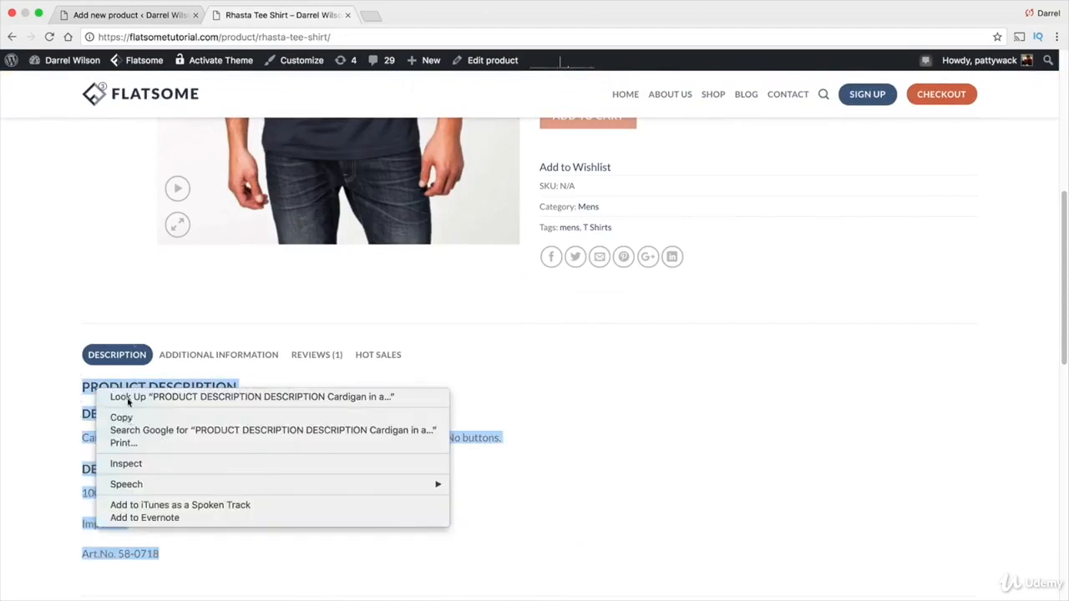
pyautogui.click(121, 417)
pyautogui.click(134, 15)
# Paste the copied text into the Mens Shirt product description
pyautogui.scroll(1, 269, 254)
pyautogui.scroll(5, 269, 254)
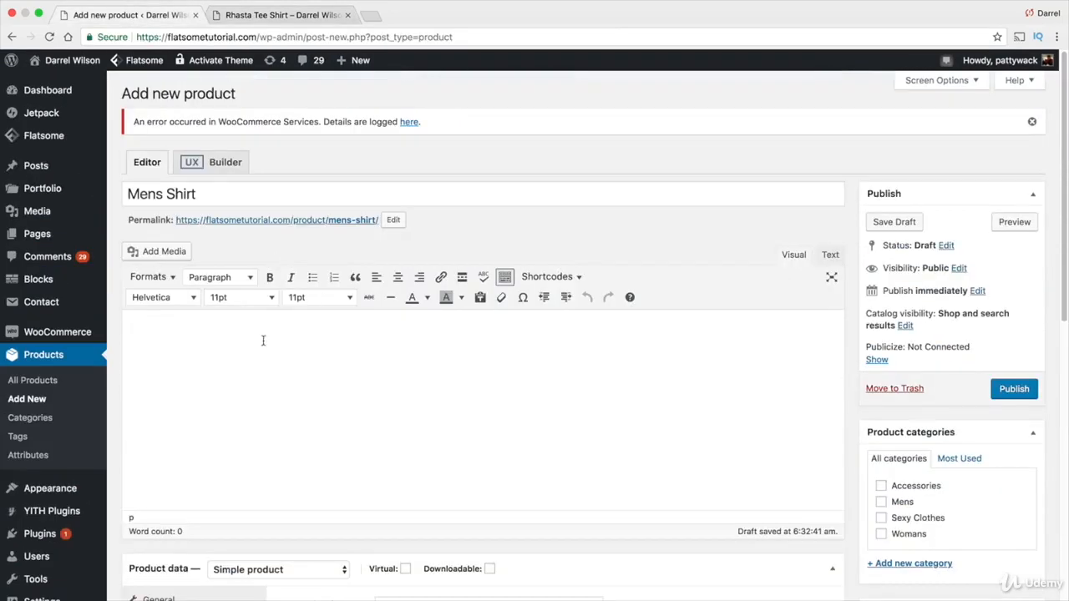
pyautogui.rightClick(147, 351)
pyautogui.click(140, 343)
pyautogui.rightClick(141, 343)
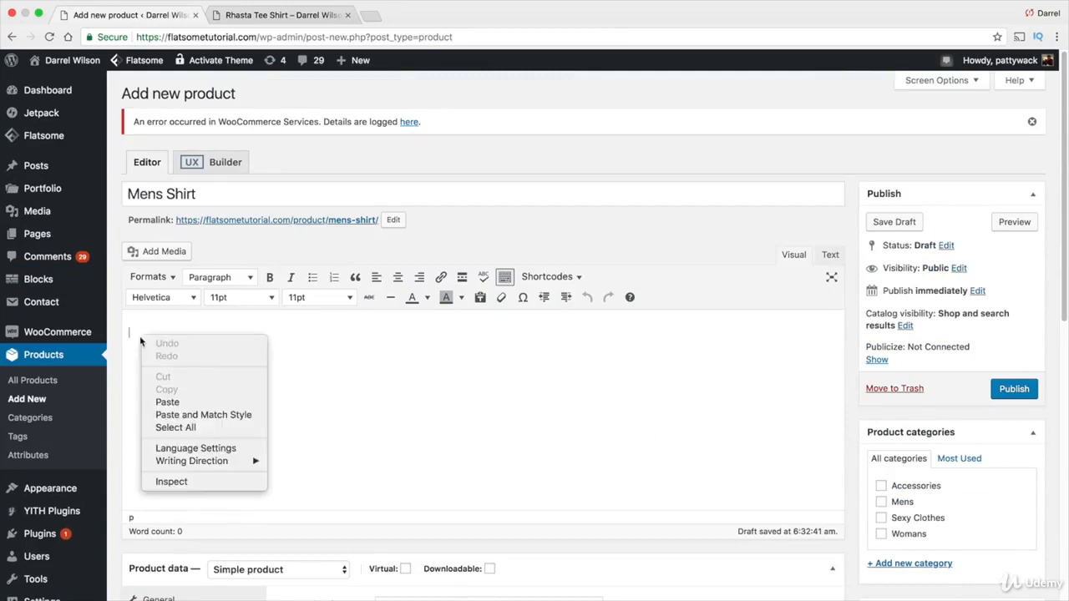
pyautogui.click(187, 401)
# Set the product type to Variable product
pyautogui.scroll(-3, 422, 376)
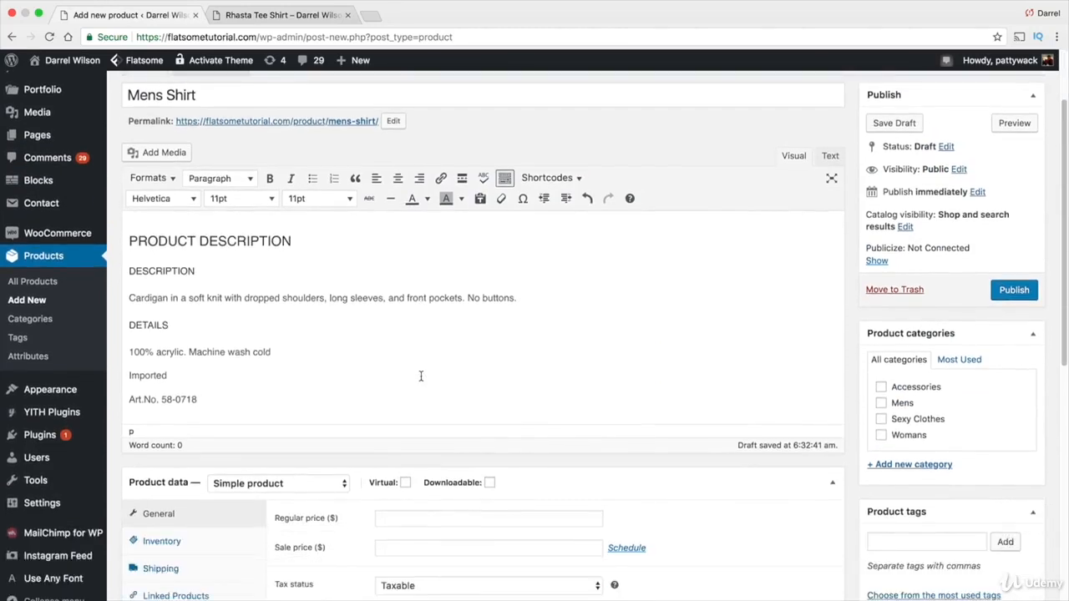
pyautogui.click(321, 465)
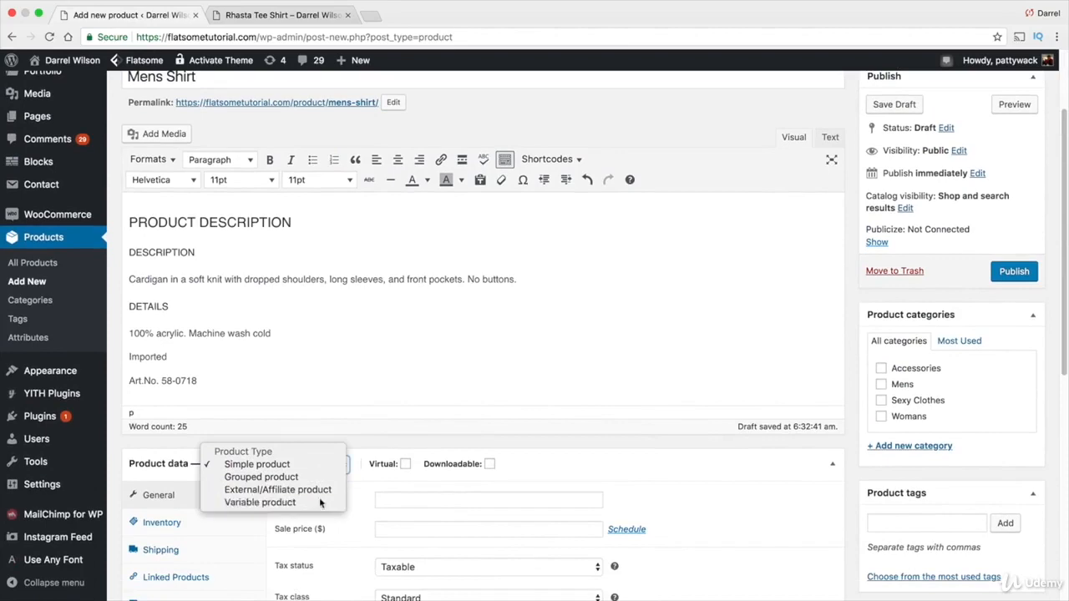
pyautogui.click(317, 503)
pyautogui.scroll(-2, 369, 455)
pyautogui.scroll(-10, 368, 458)
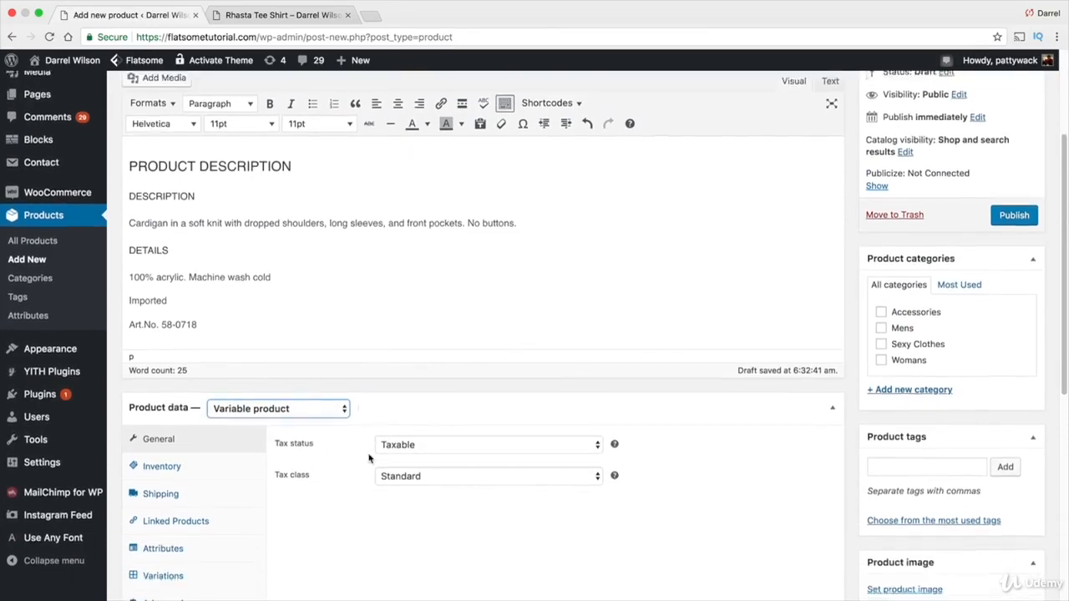
# Open the Inventory options and briefly enable, then disable, stock management at product level
pyautogui.scroll(5, 396, 351)
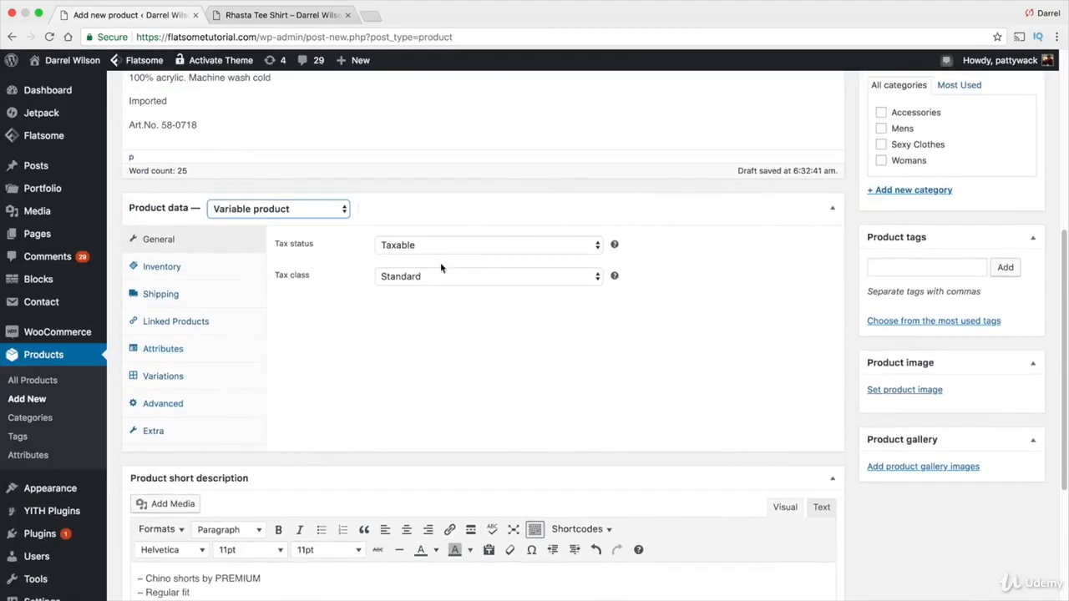
pyautogui.click(442, 276)
pyautogui.click(441, 276)
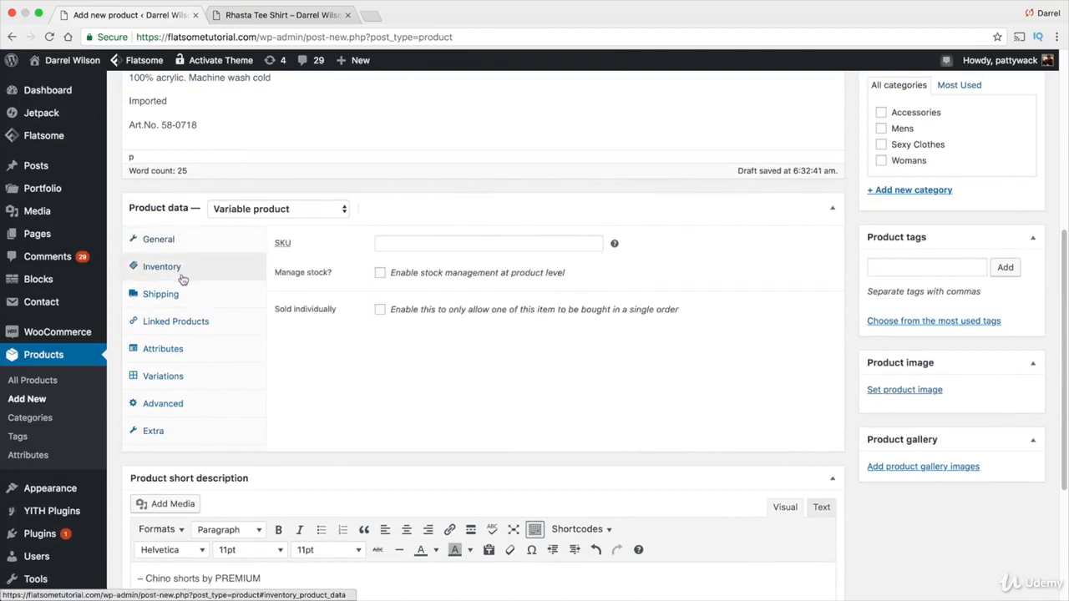
pyautogui.click(441, 244)
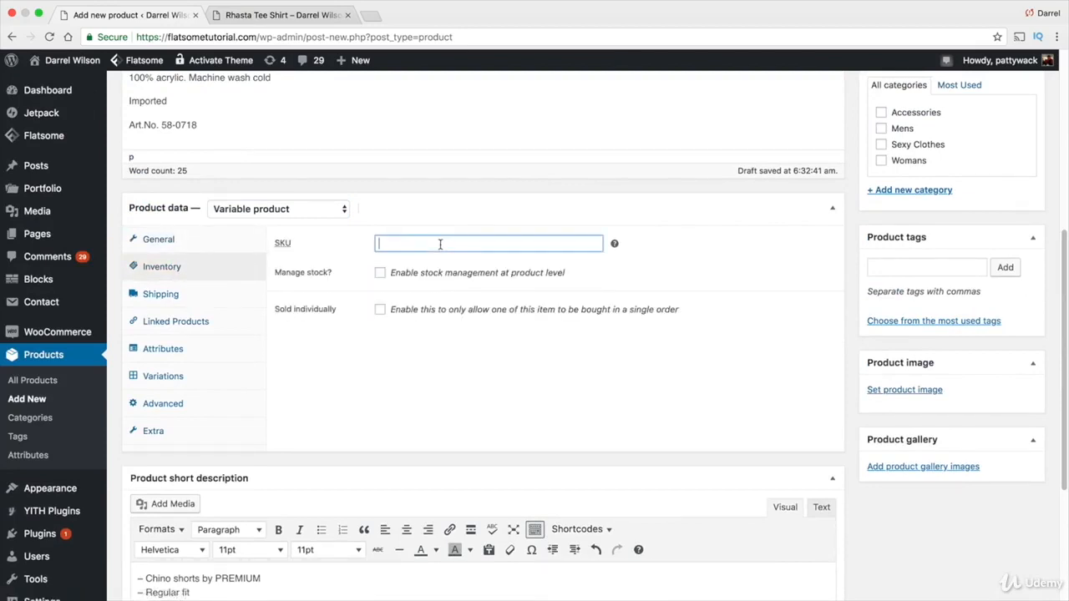
pyautogui.click(380, 273)
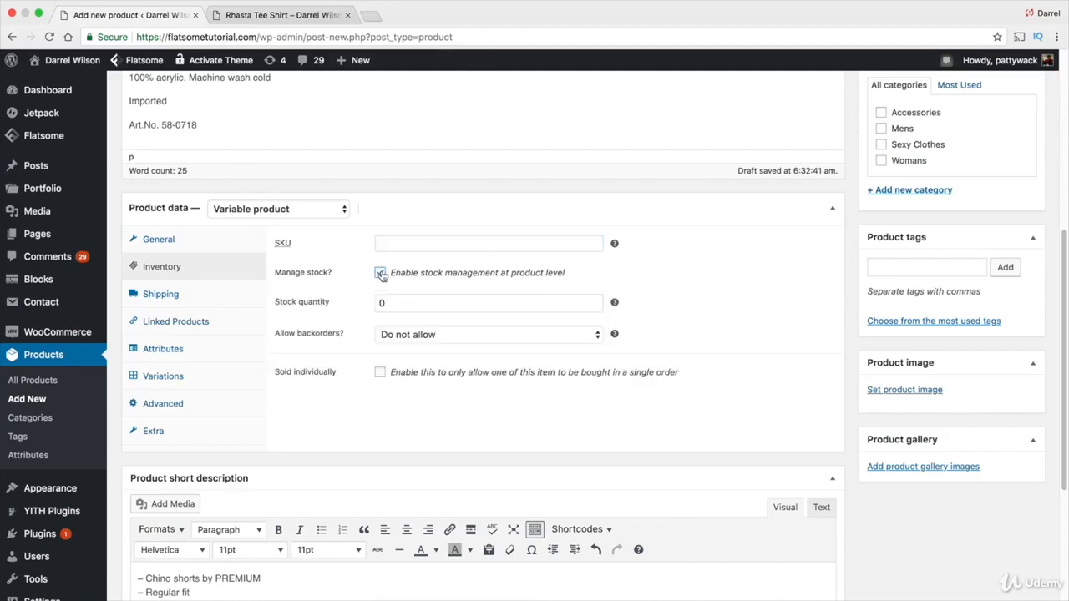
pyautogui.click(401, 303)
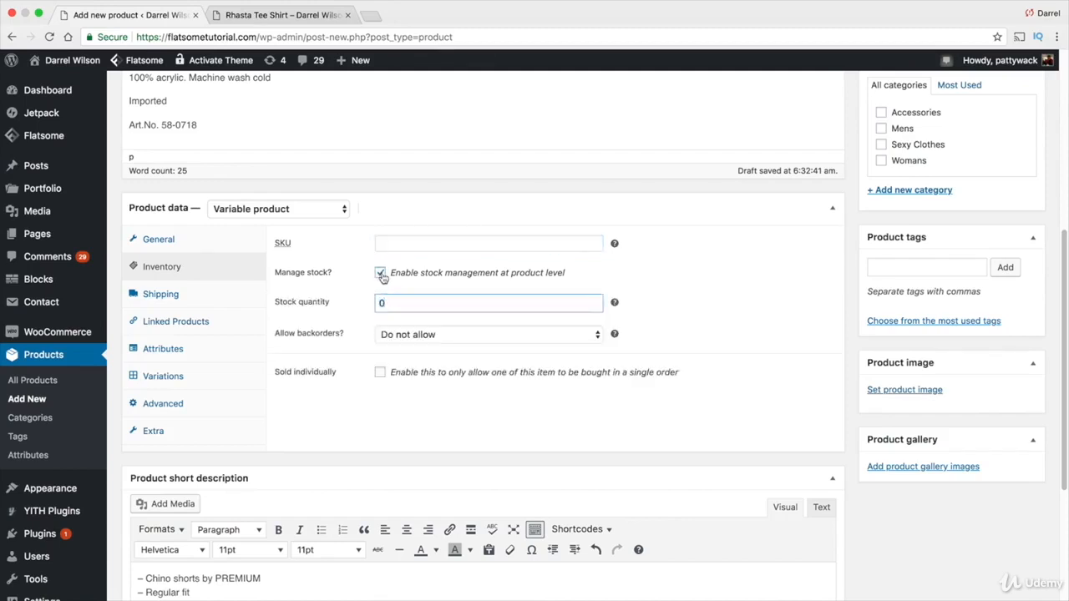
pyautogui.click(381, 273)
# Look through the Shipping, Linked Products and Variations sections of the product data
pyautogui.click(216, 302)
pyautogui.click(416, 243)
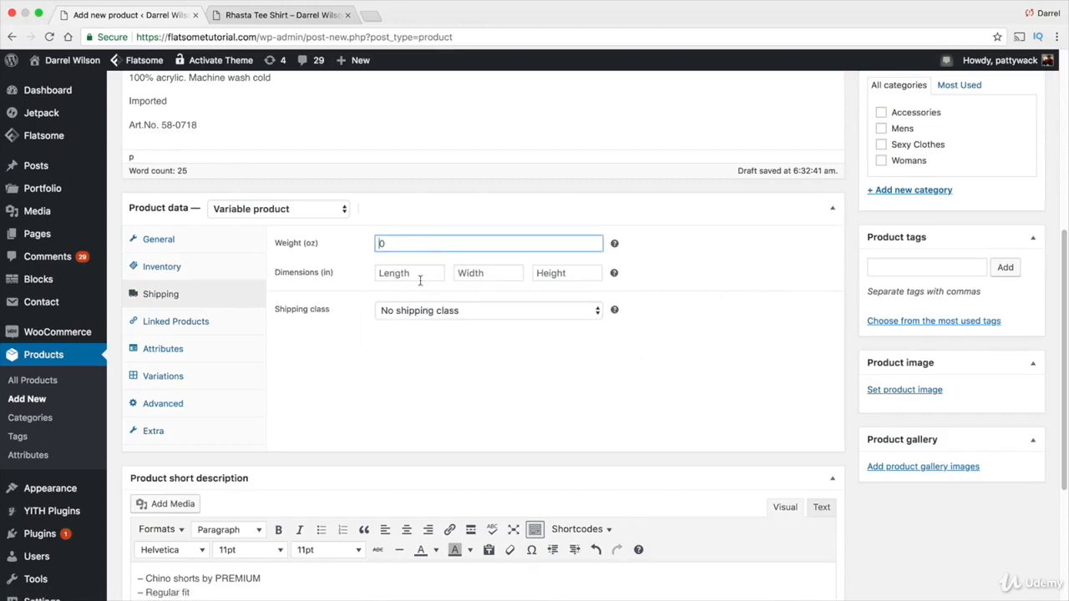
pyautogui.click(241, 331)
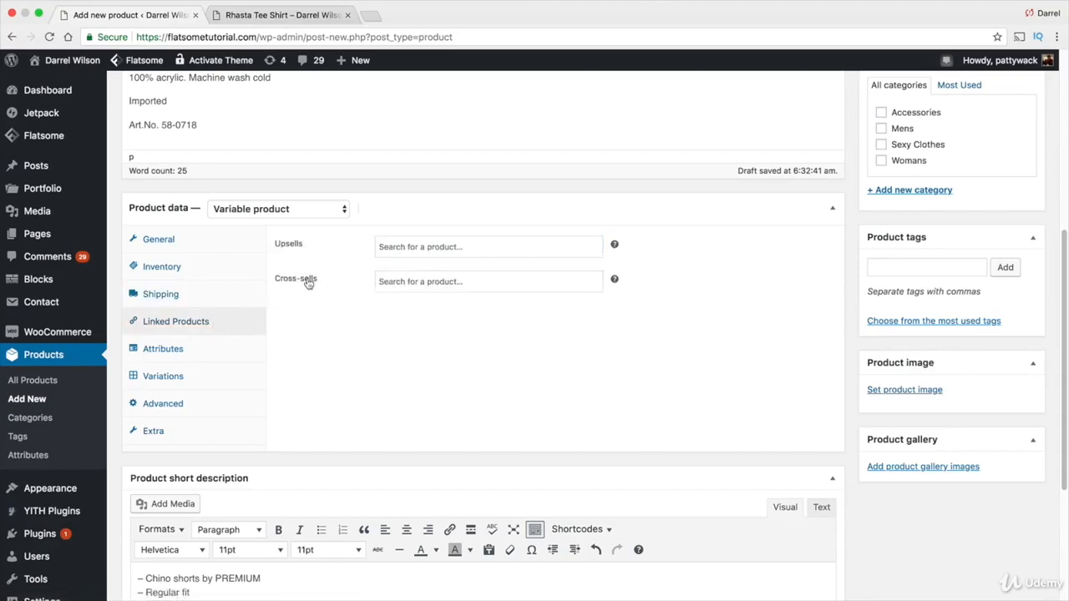
pyautogui.click(207, 355)
pyautogui.click(206, 378)
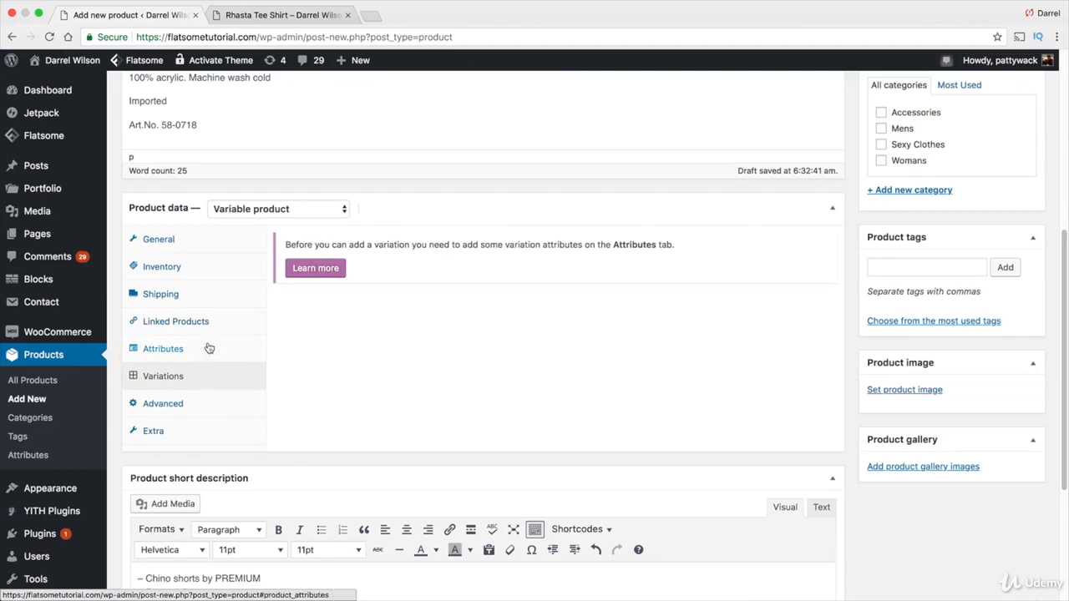
# Add a custom product attribute named Color with values Red|Blue, enable it for variations, and save attributes
pyautogui.click(209, 348)
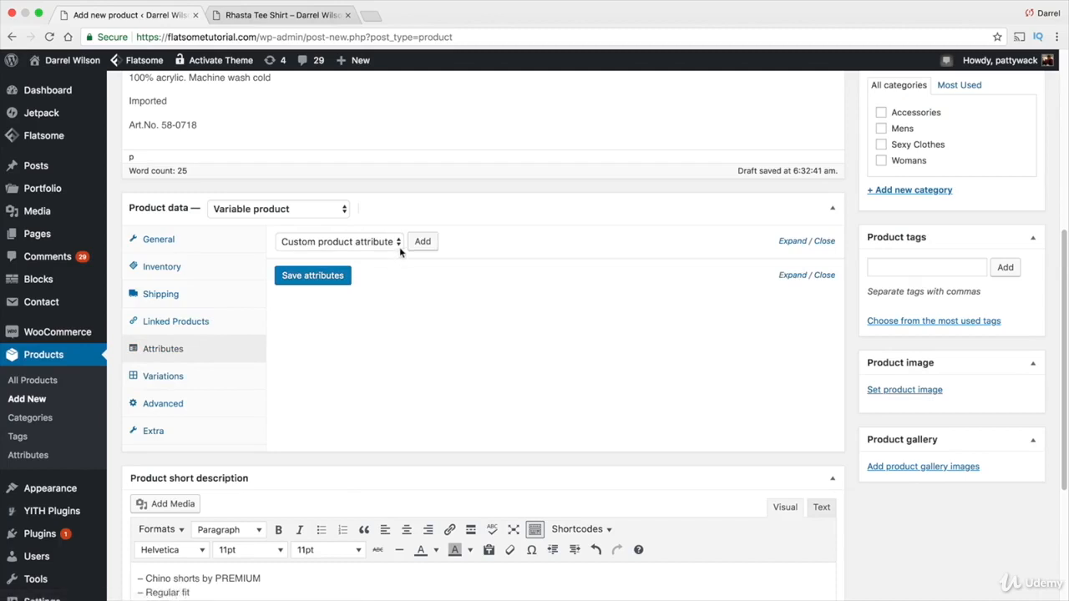
pyautogui.click(423, 242)
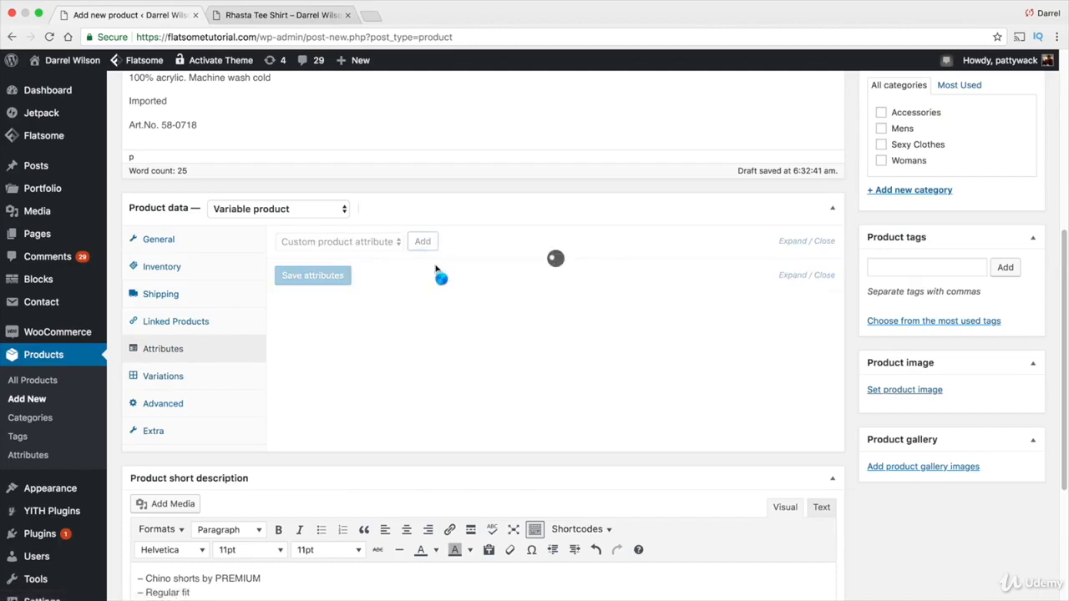
pyautogui.click(368, 322)
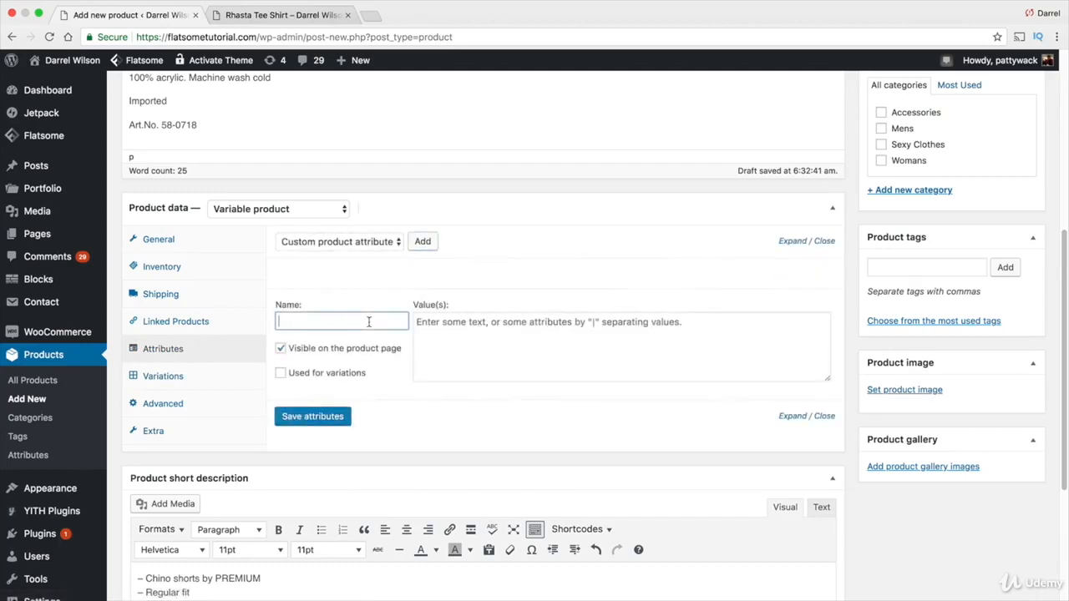
pyautogui.write('Color')
pyautogui.press('Tab')
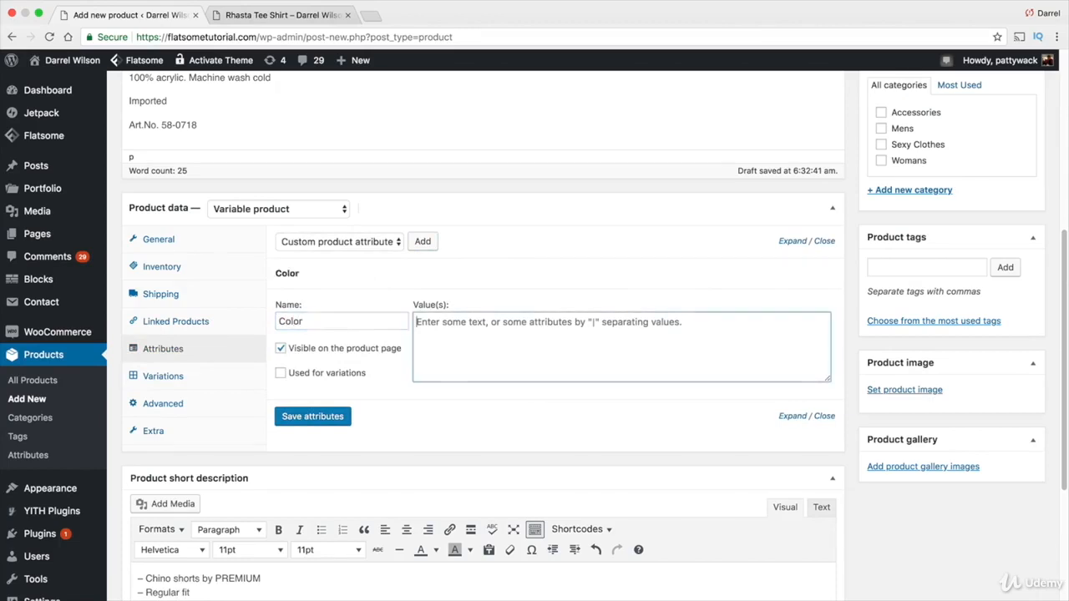
pyautogui.write('Red|Blue')
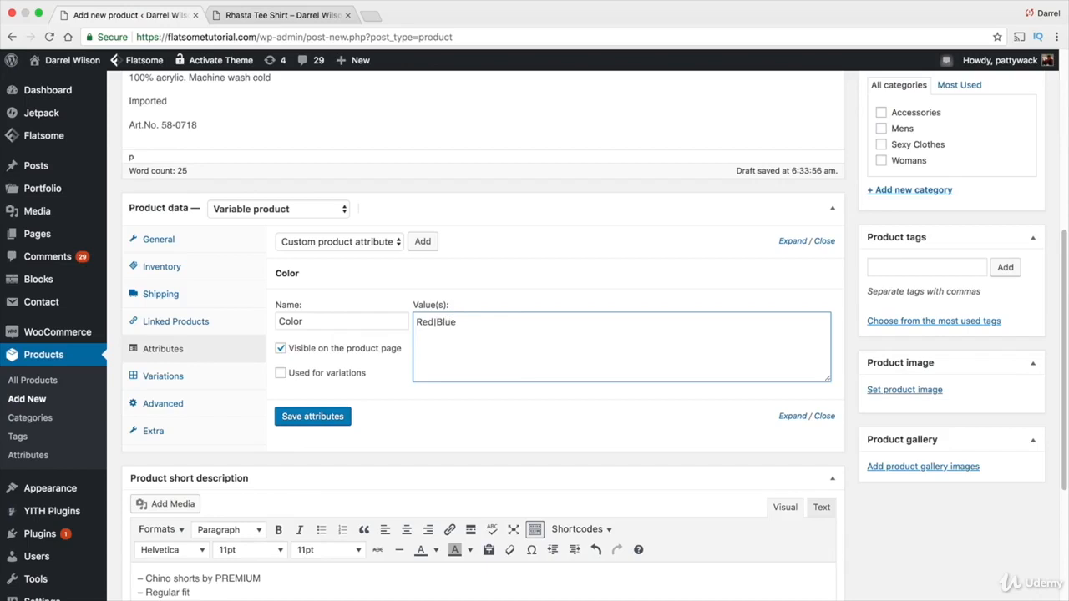
pyautogui.click(281, 374)
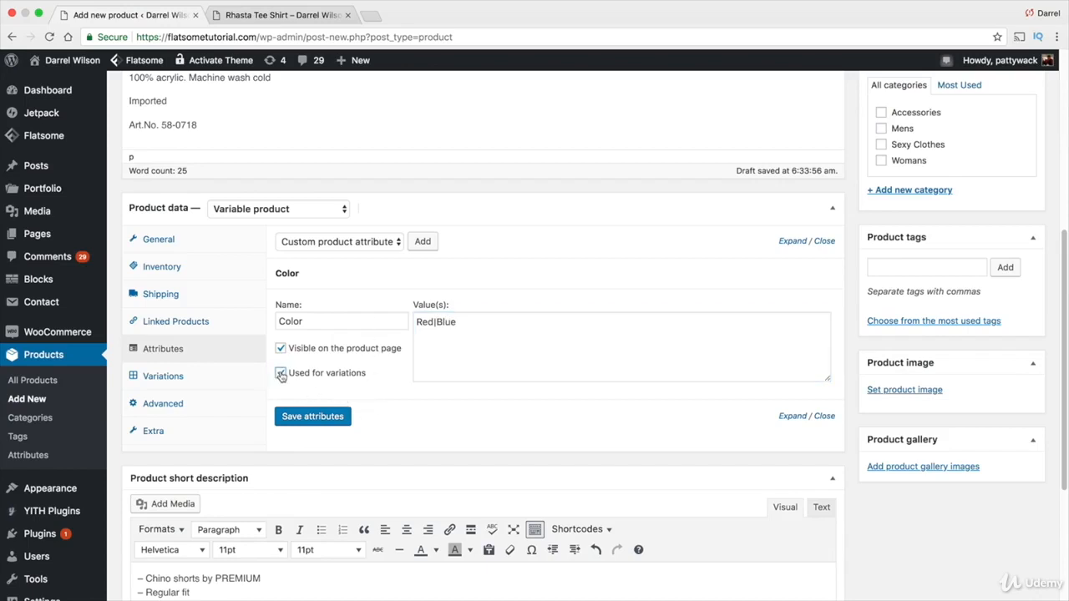
pyautogui.click(323, 420)
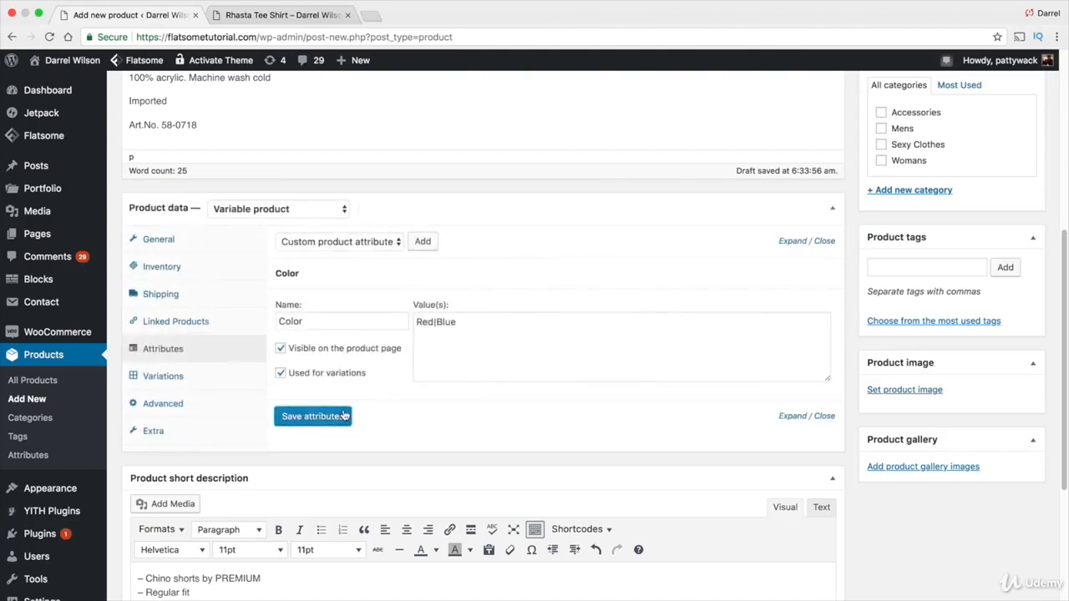
# Create variations from all attributes in the Variations section and confirm both prompts
pyautogui.scroll(-1, 344, 415)
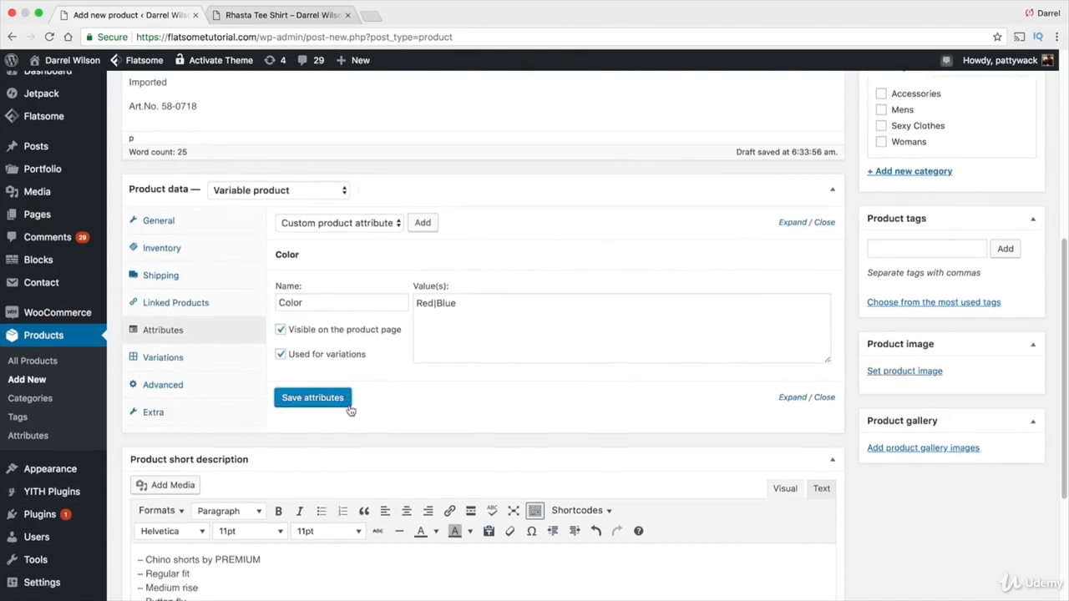
pyautogui.click(187, 359)
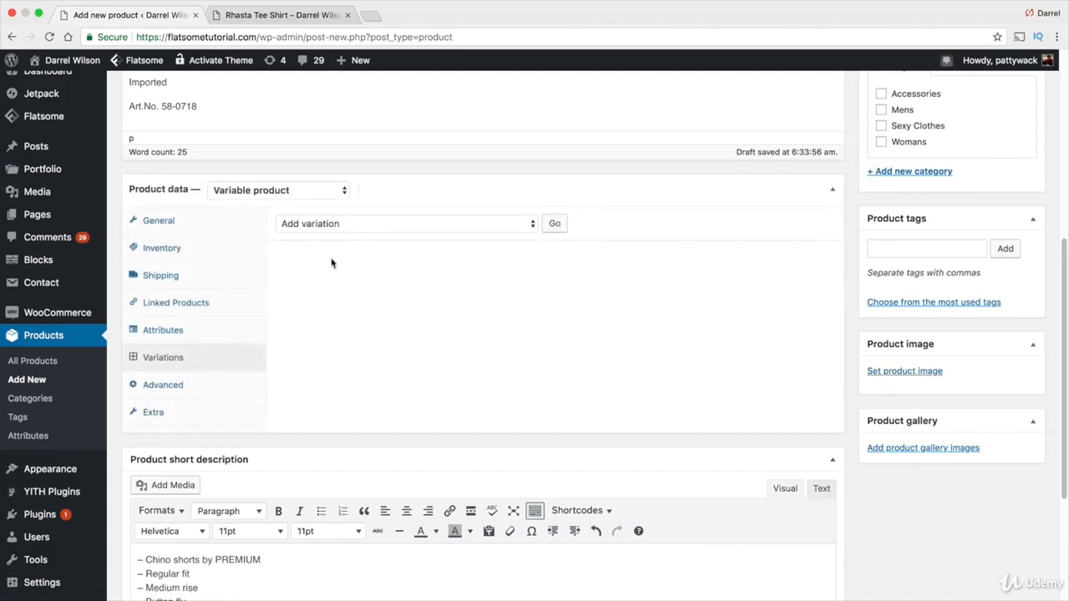
pyautogui.click(341, 223)
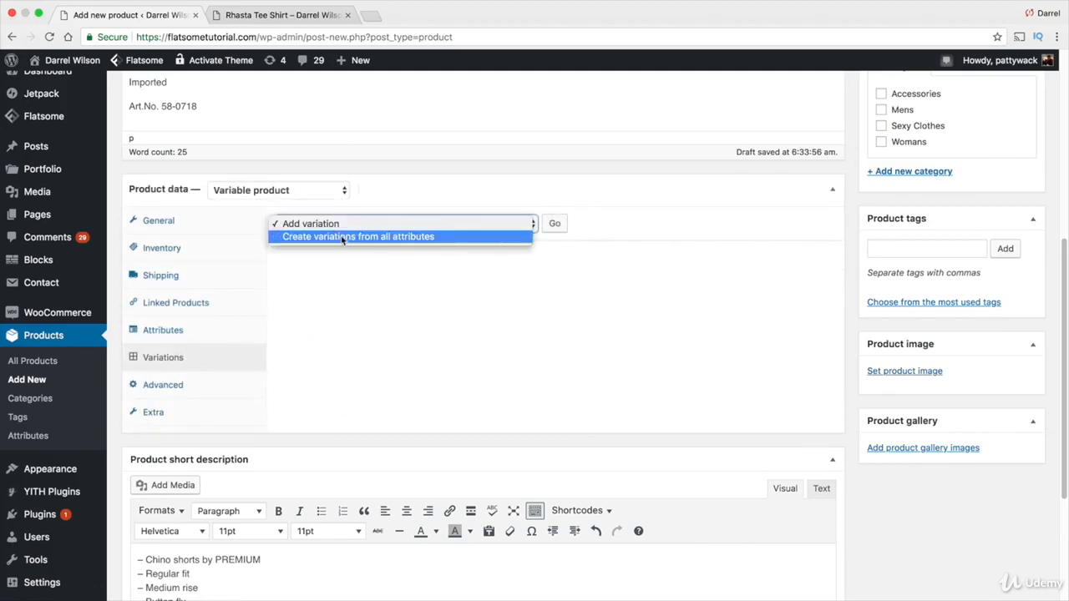
pyautogui.click(340, 236)
pyautogui.click(553, 223)
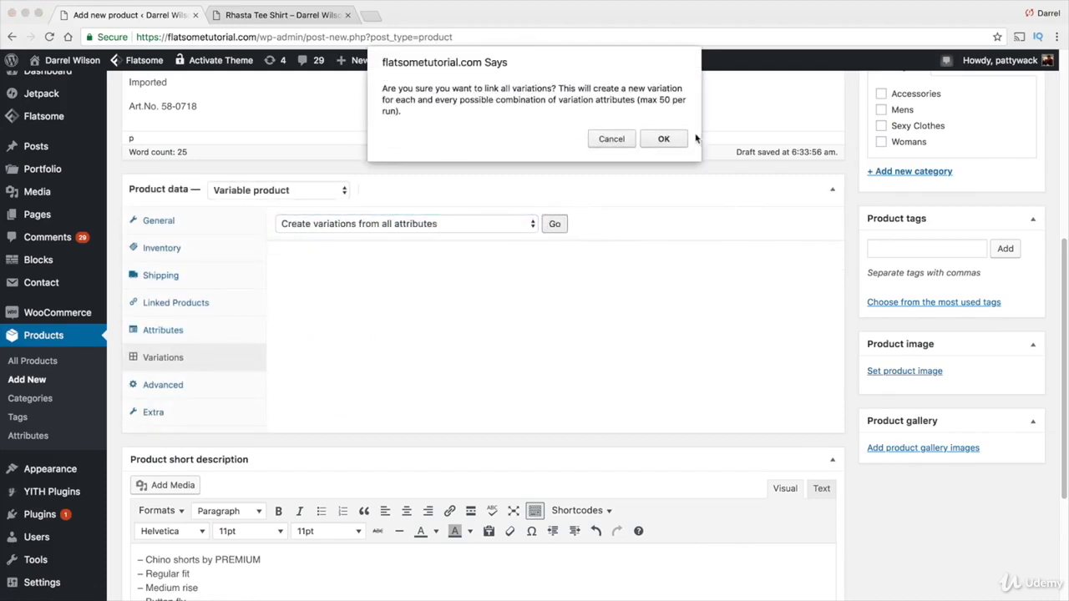
pyautogui.click(667, 139)
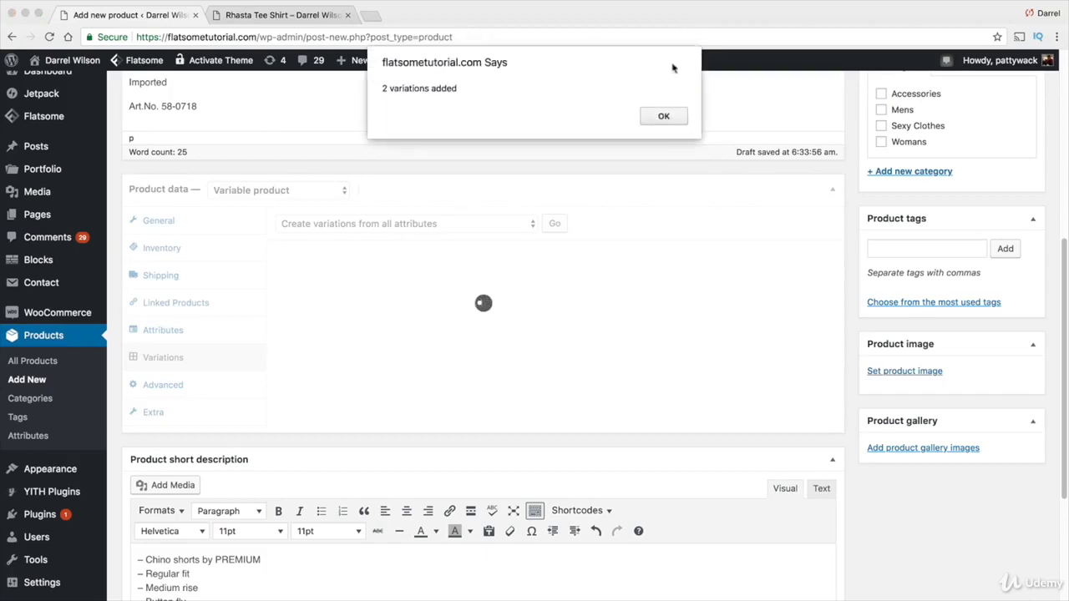
pyautogui.click(665, 116)
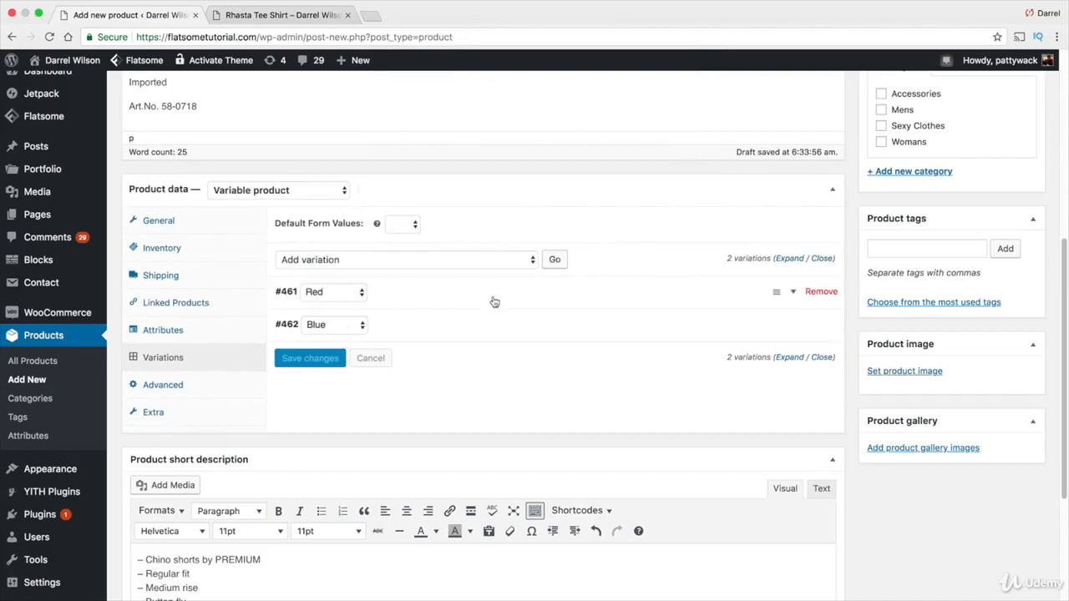
# Expand the Red variation and set its variation image to a red jacket photo from the media library
pyautogui.click(794, 298)
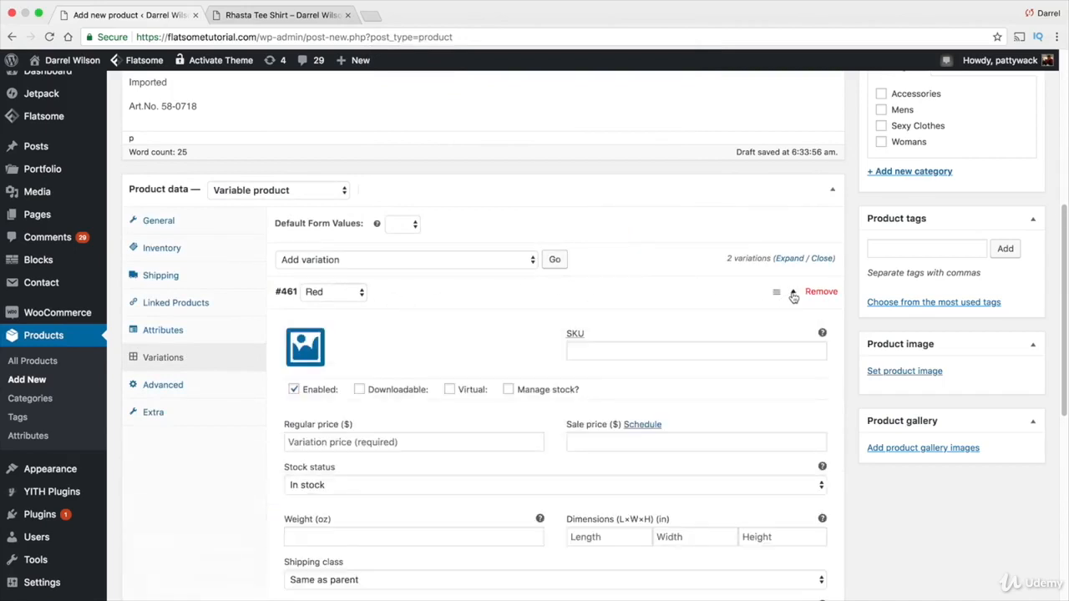
pyautogui.click(315, 350)
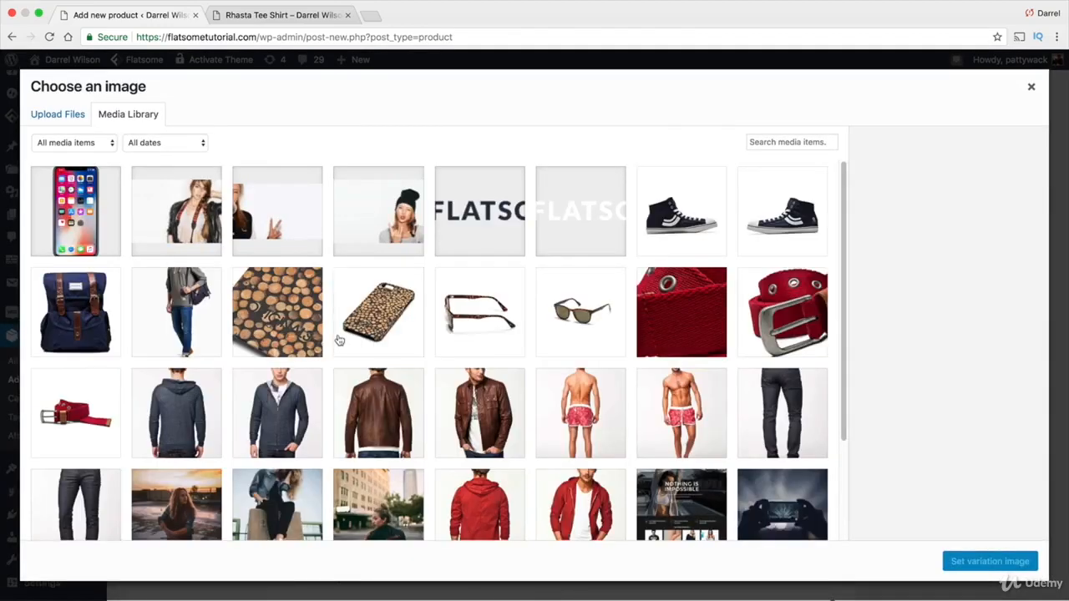
pyautogui.scroll(-3, 459, 342)
pyautogui.click(479, 383)
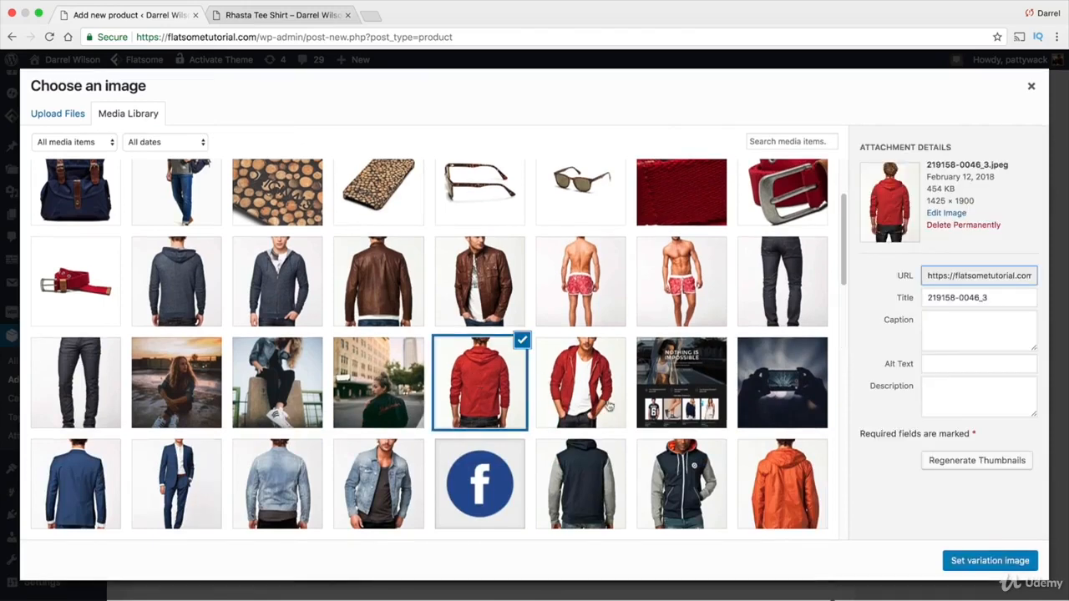
pyautogui.click(609, 407)
pyautogui.click(989, 560)
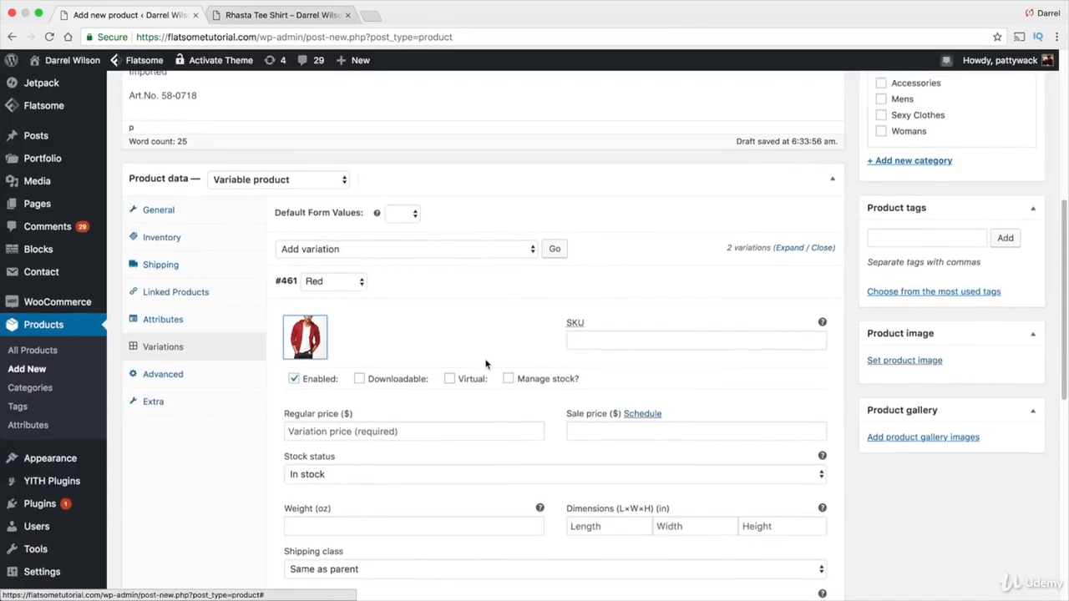
# Set the Red variation's regular price to 49.99
pyautogui.click(464, 431)
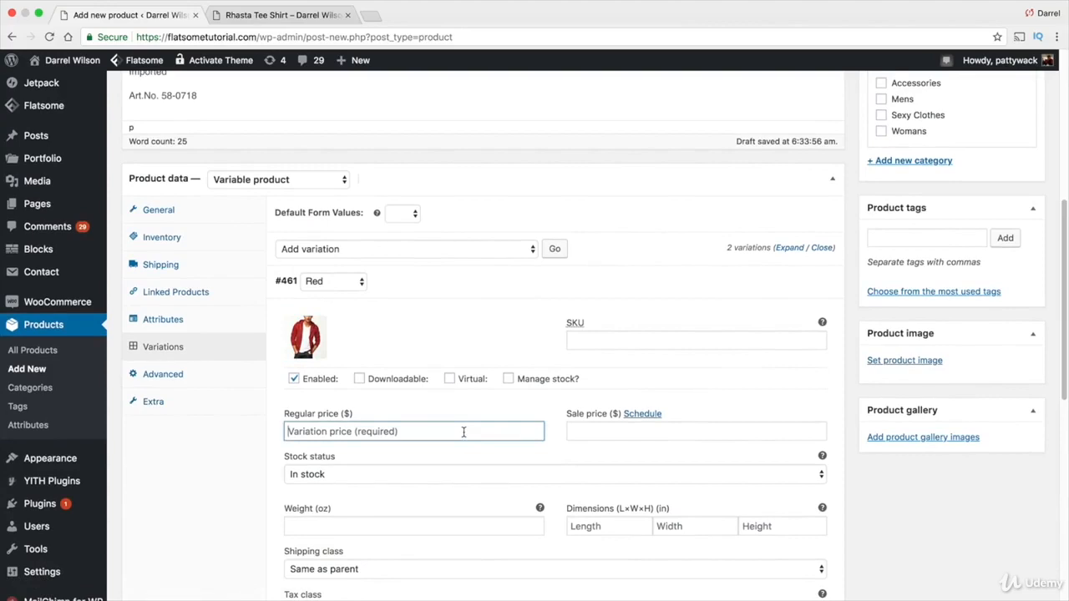
pyautogui.write('49.99')
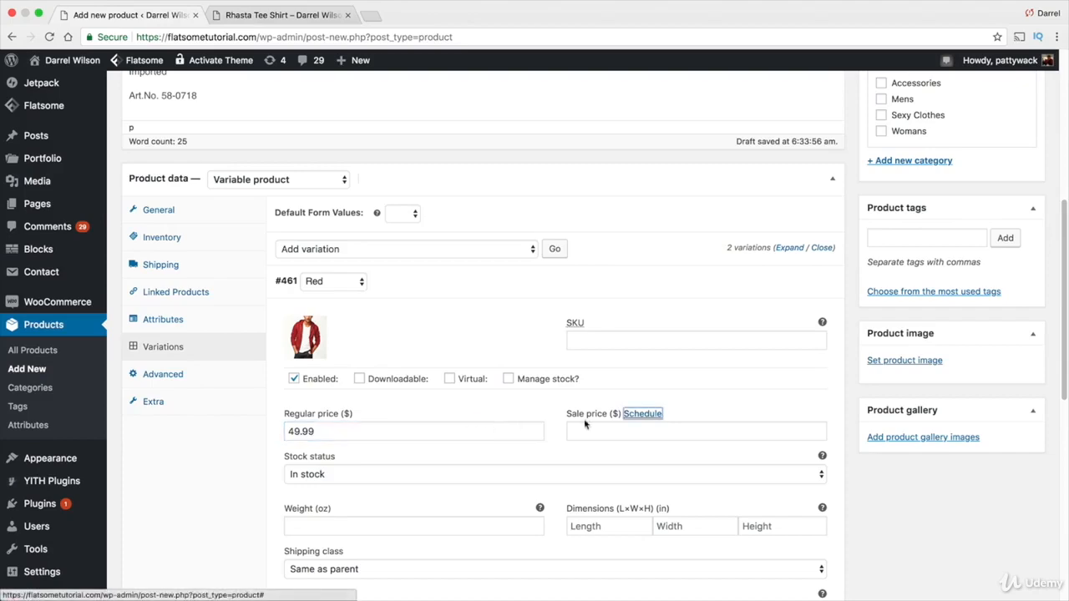
pyautogui.click(589, 430)
pyautogui.scroll(-10, 593, 383)
pyautogui.scroll(5, 592, 383)
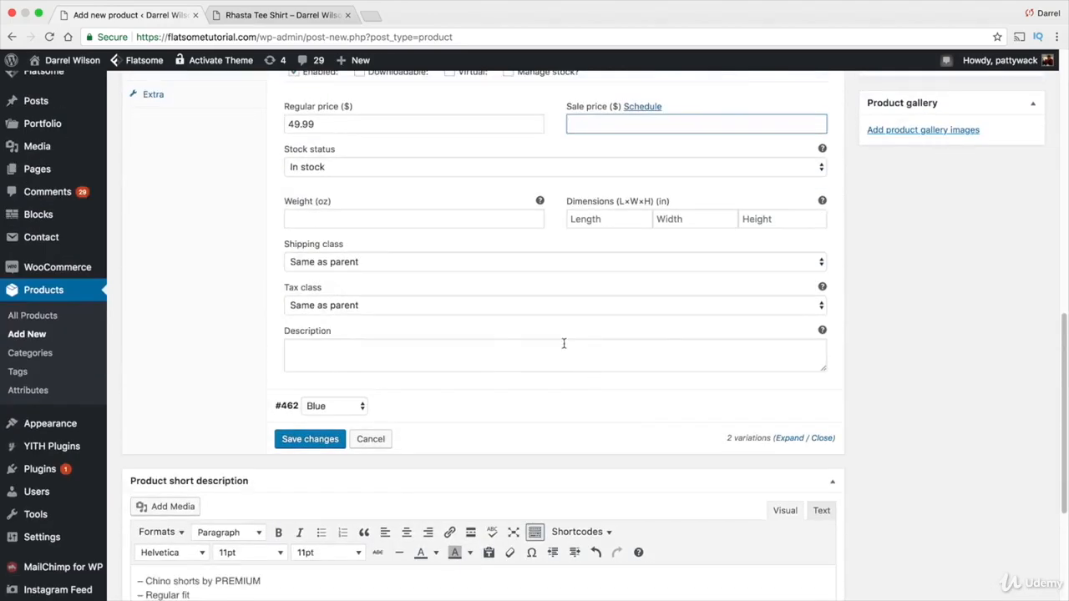
pyautogui.scroll(1, 563, 348)
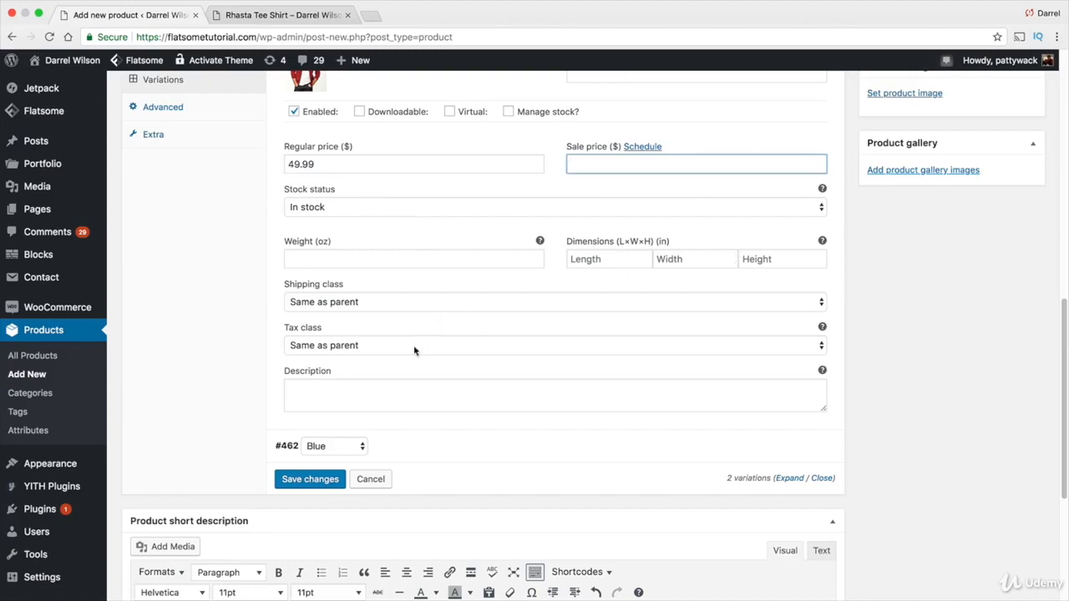
pyautogui.click(376, 391)
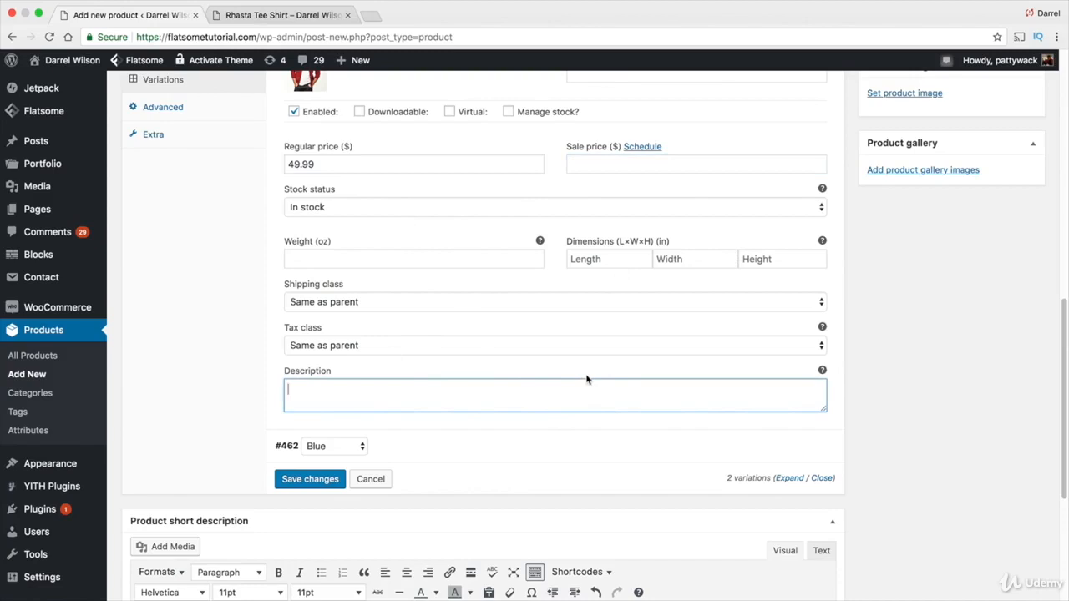
pyautogui.scroll(1, 414, 209)
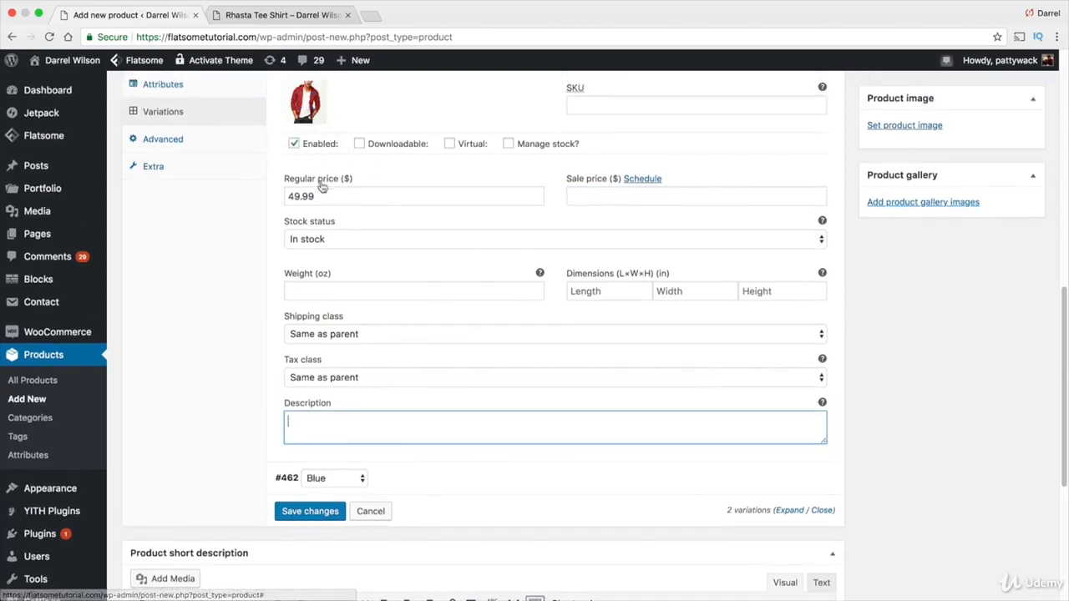
pyautogui.scroll(3, 722, 266)
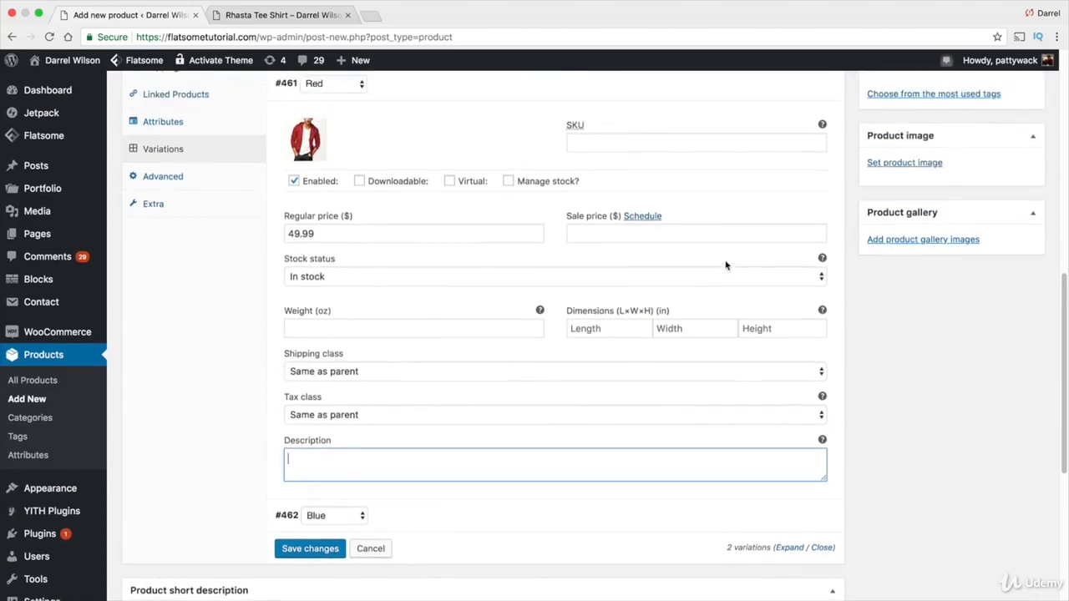
# Expand the Blue variation, set its image to the blue suit photo, and set its regular price to 34.99
pyautogui.scroll(4, 725, 266)
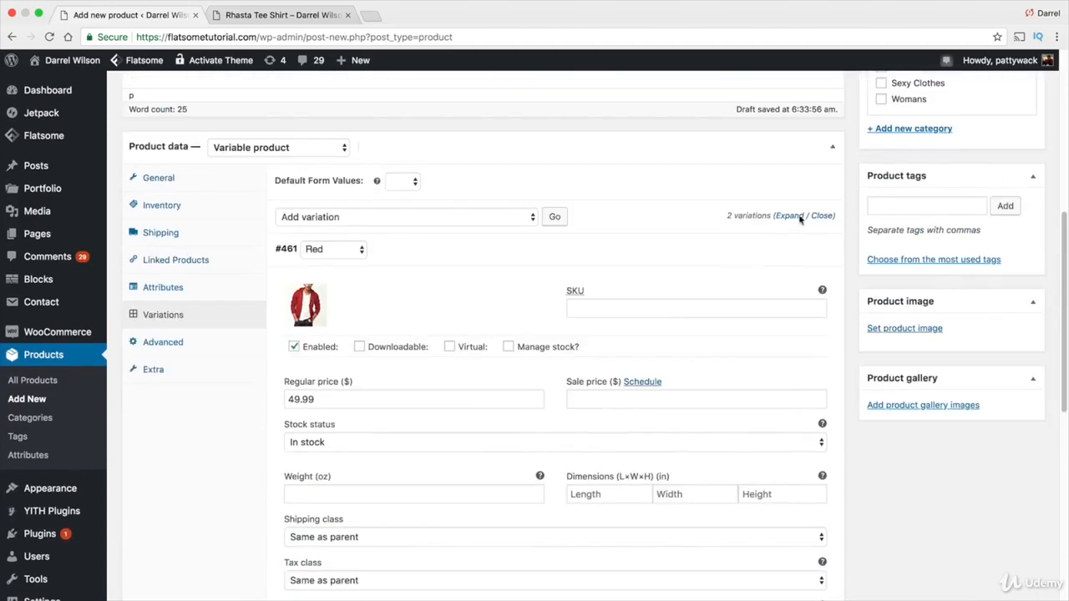
pyautogui.click(796, 253)
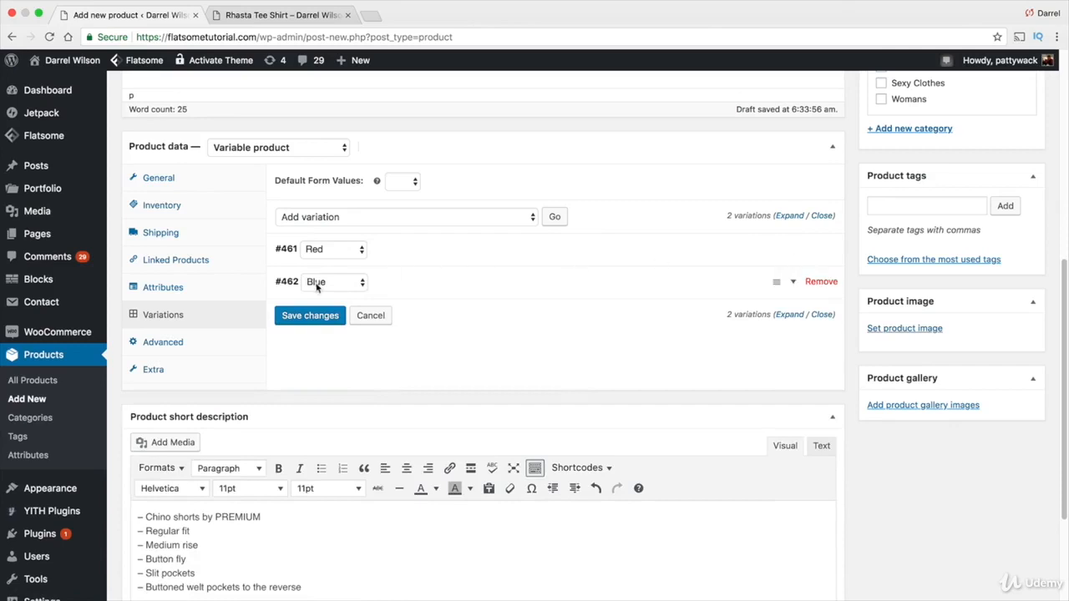
pyautogui.click(795, 285)
pyautogui.click(311, 339)
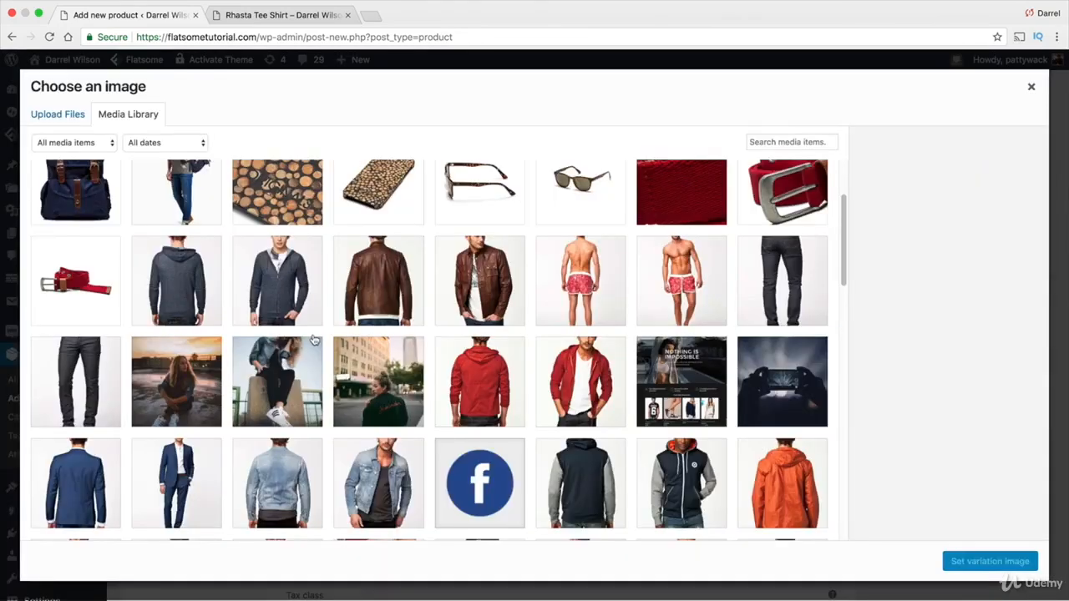
pyautogui.click(154, 485)
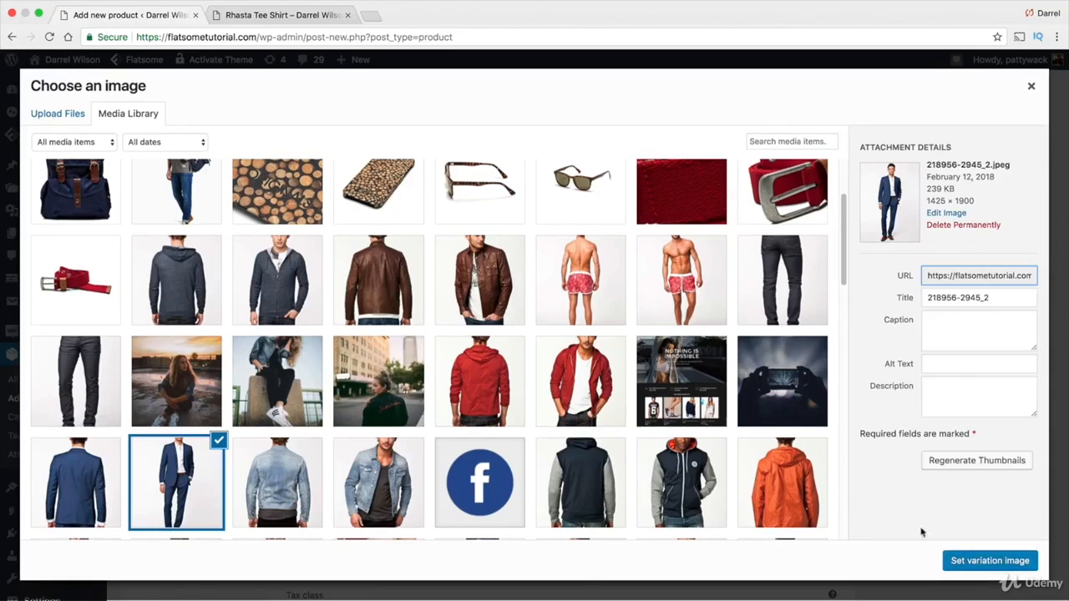
pyautogui.click(973, 561)
pyautogui.click(416, 432)
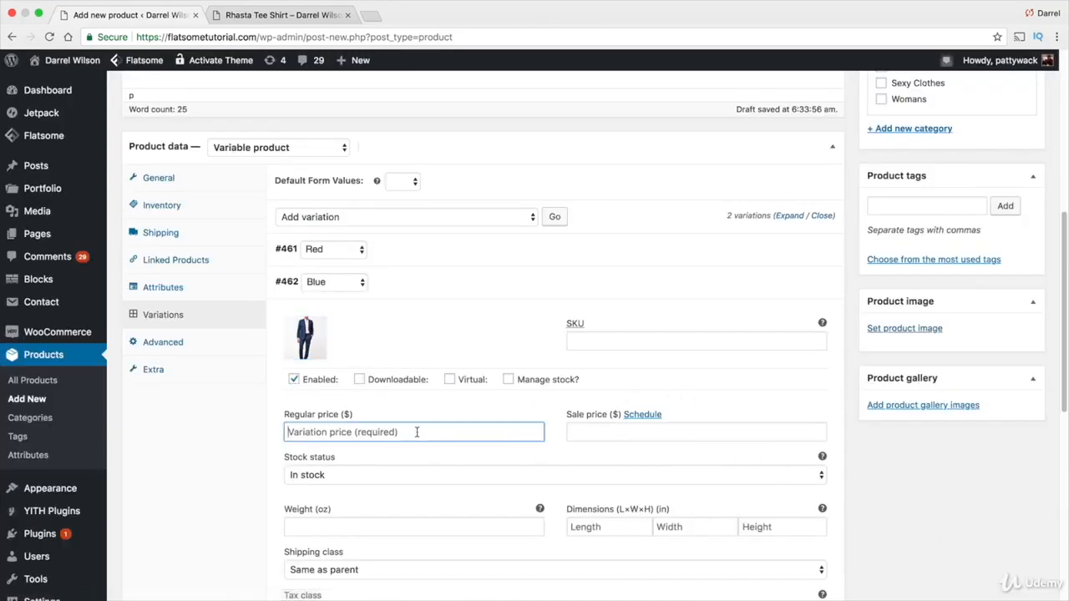
pyautogui.write('34.99')
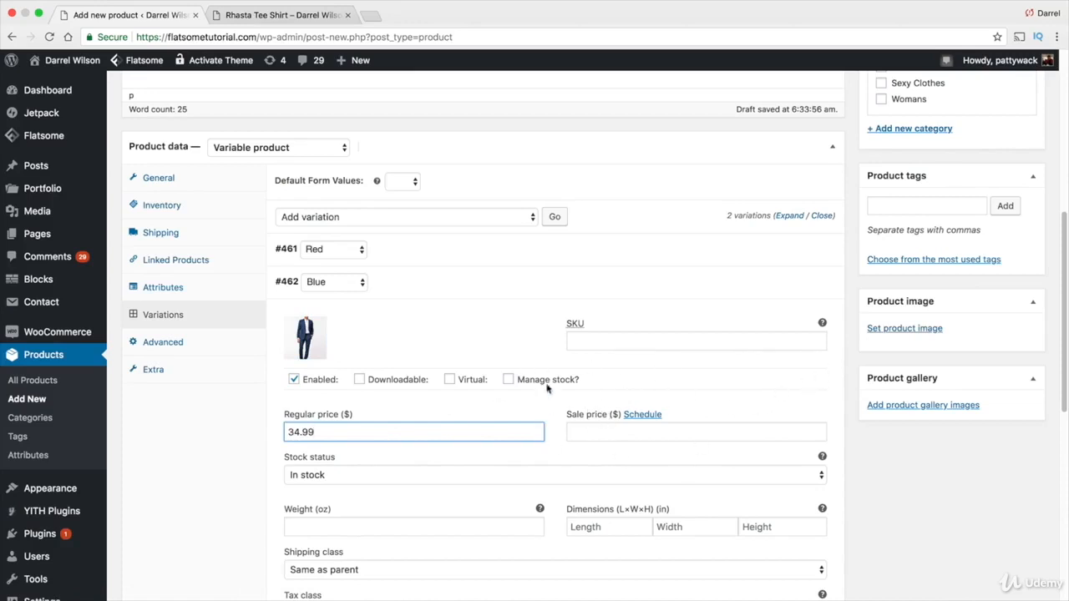
# Set the default form value to Red and save the variation changes
pyautogui.click(403, 181)
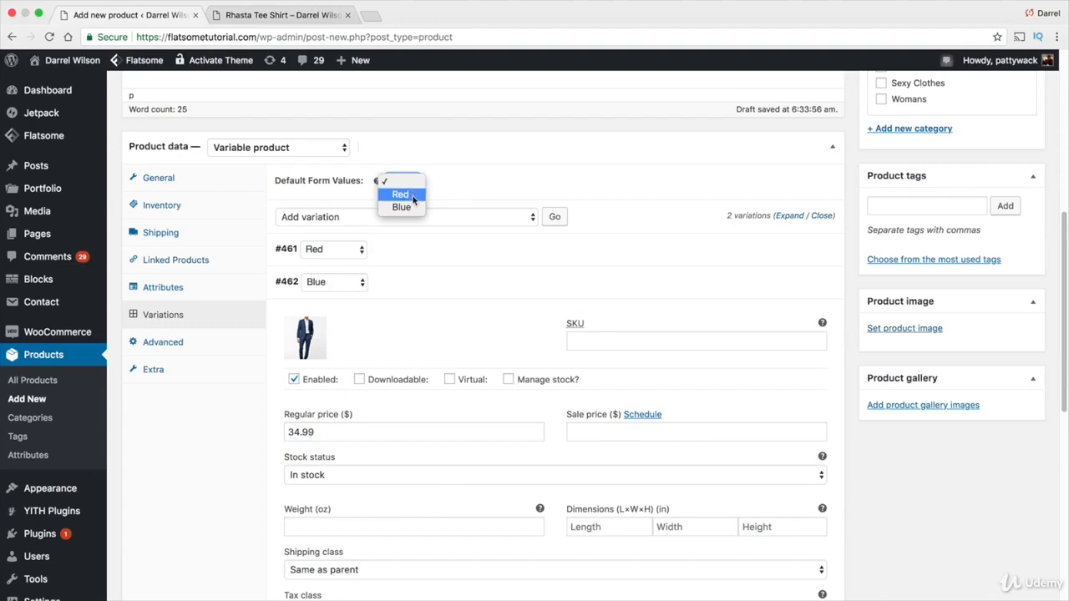
pyautogui.click(413, 197)
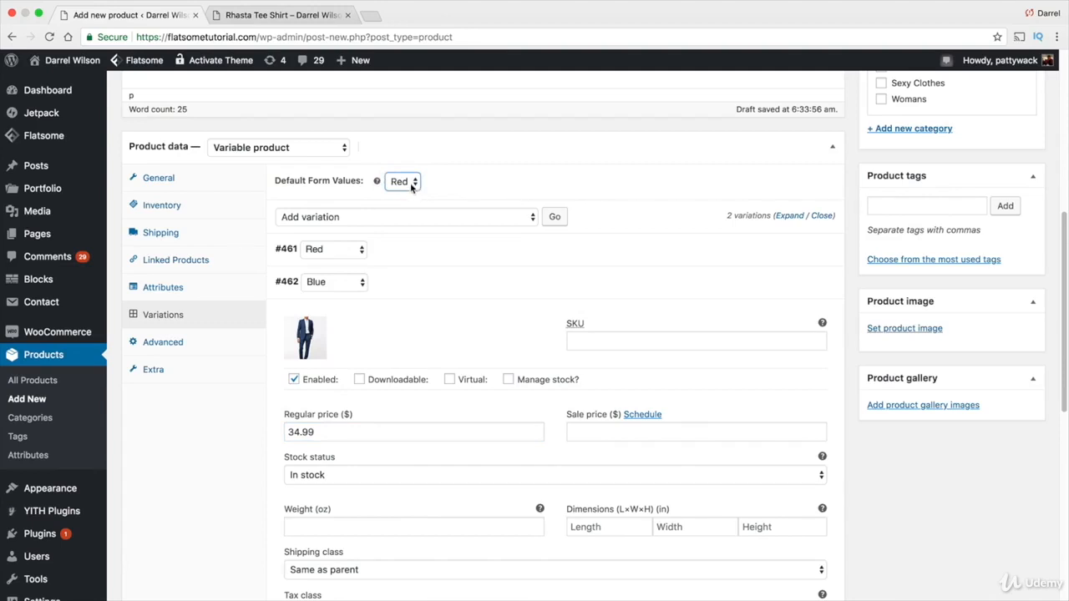
pyautogui.click(412, 185)
pyautogui.click(411, 197)
pyautogui.click(411, 184)
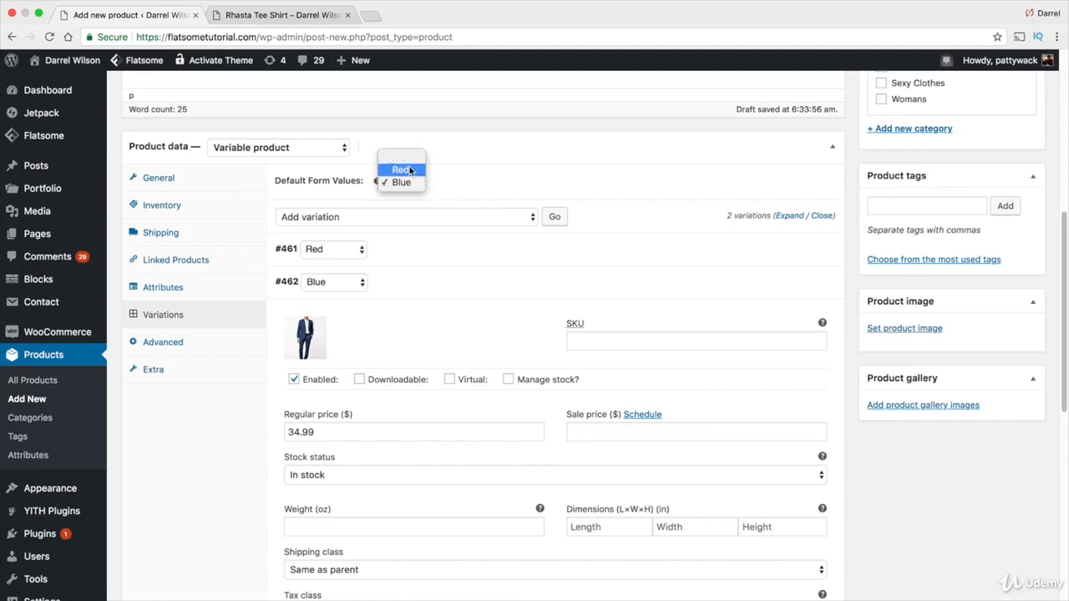
pyautogui.click(412, 170)
pyautogui.scroll(-5, 814, 321)
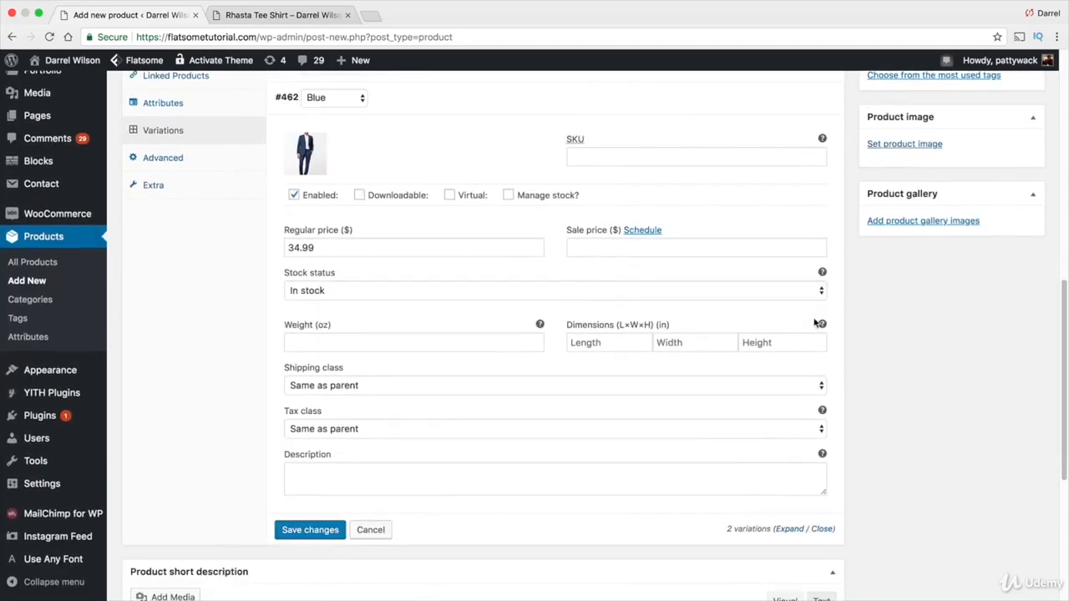
pyautogui.click(312, 535)
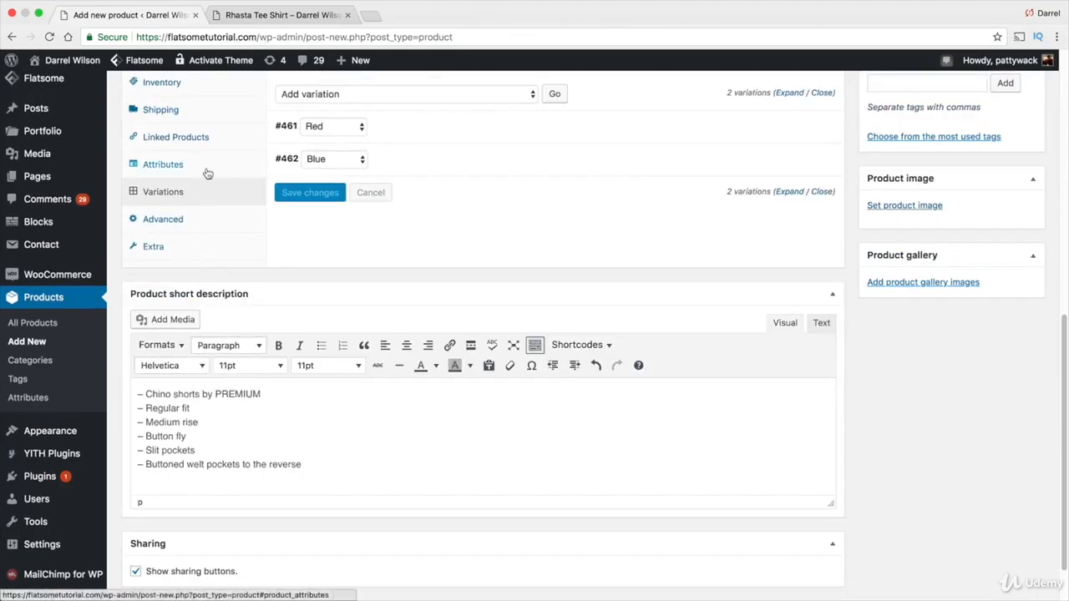
# Publish the Mens Shirt product
pyautogui.scroll(3, 365, 312)
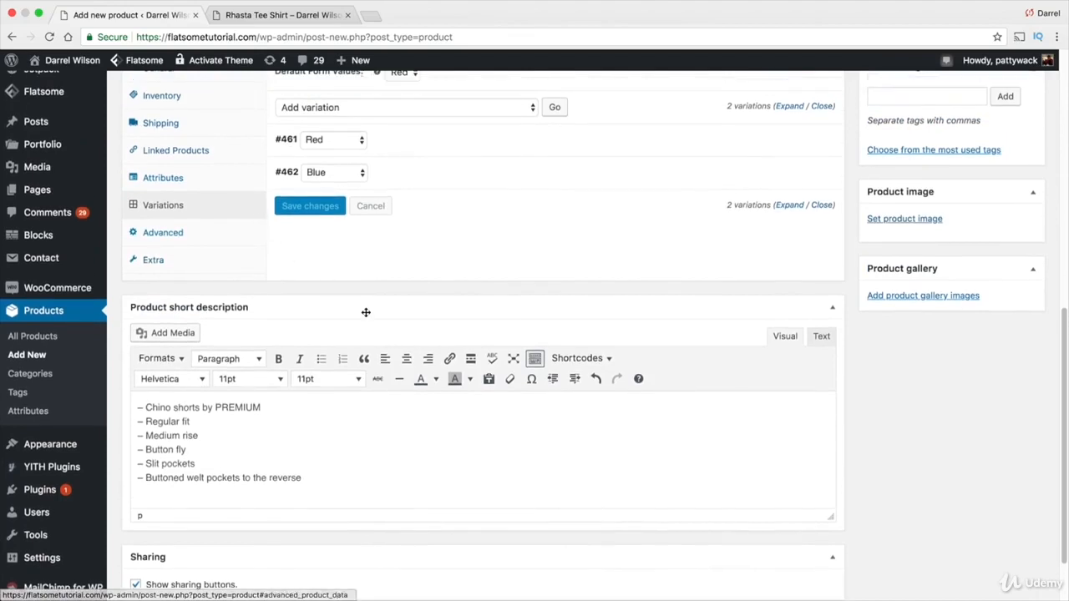
pyautogui.scroll(2, 390, 325)
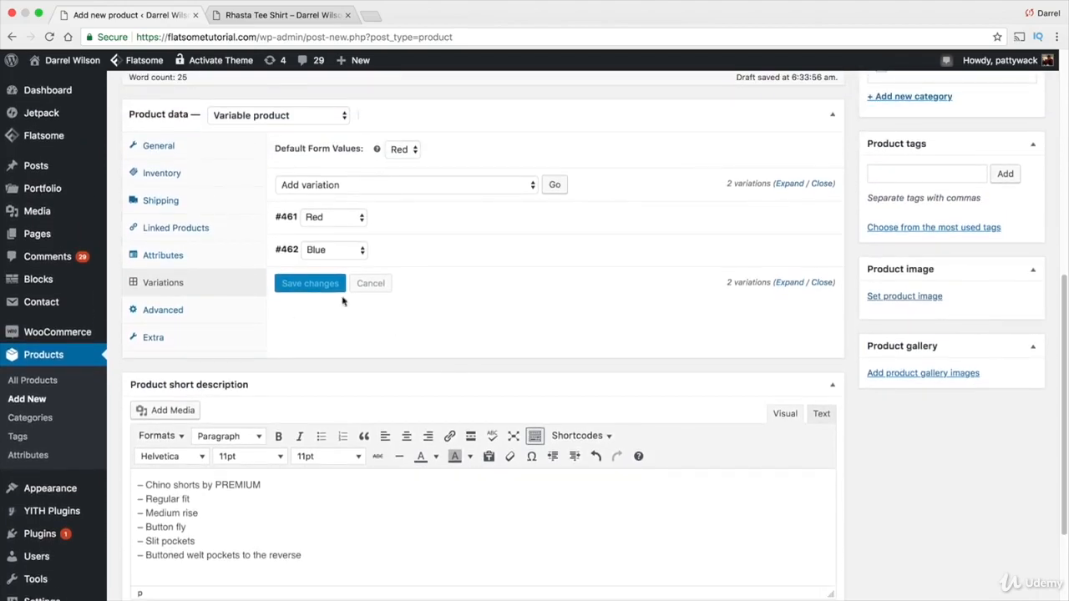
pyautogui.click(206, 259)
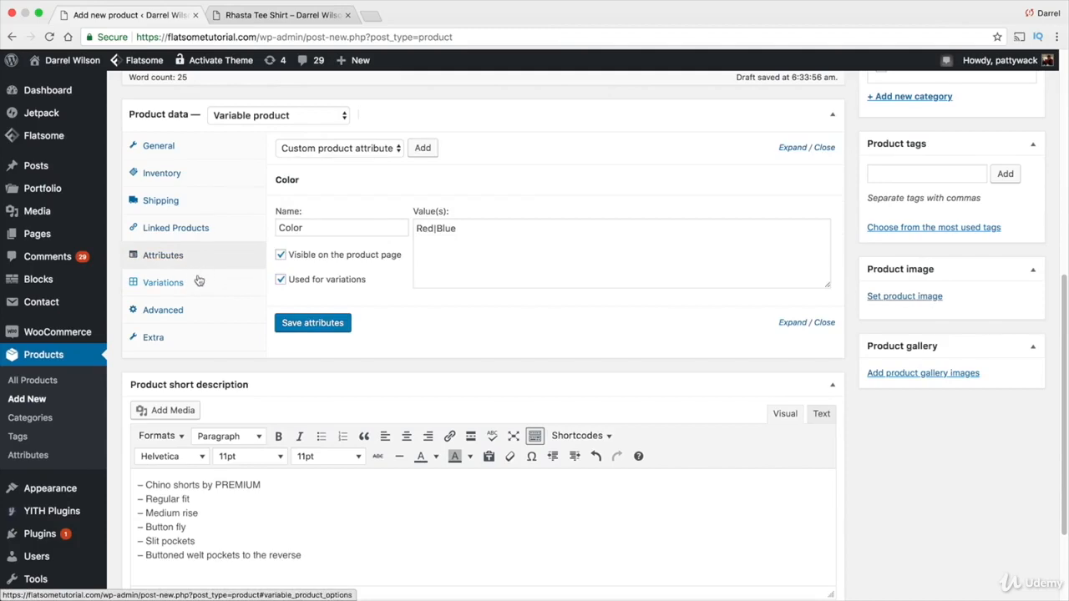
pyautogui.click(198, 282)
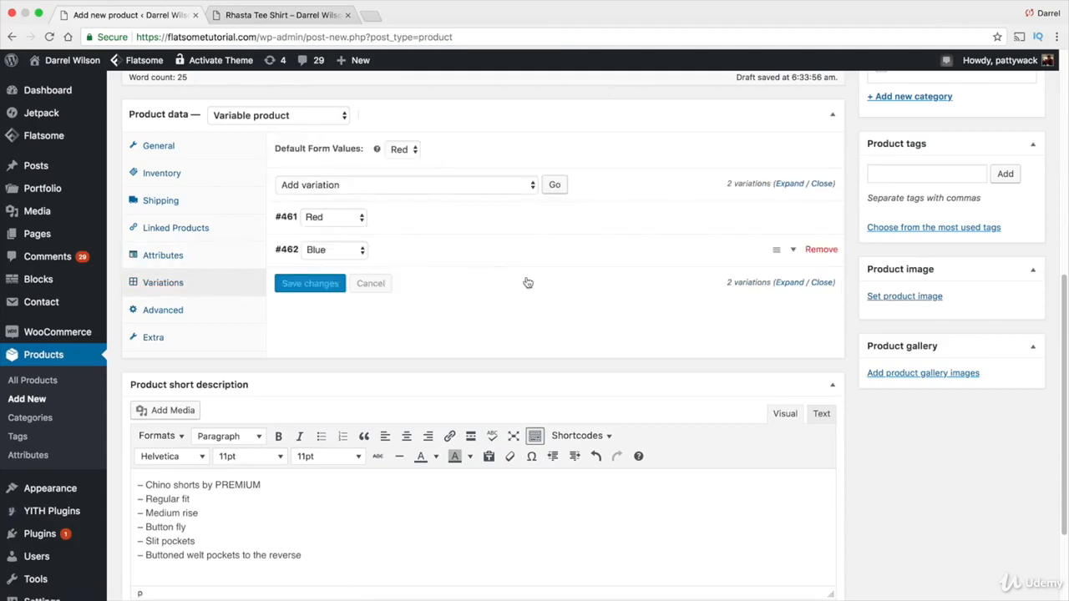
pyautogui.scroll(10, 823, 314)
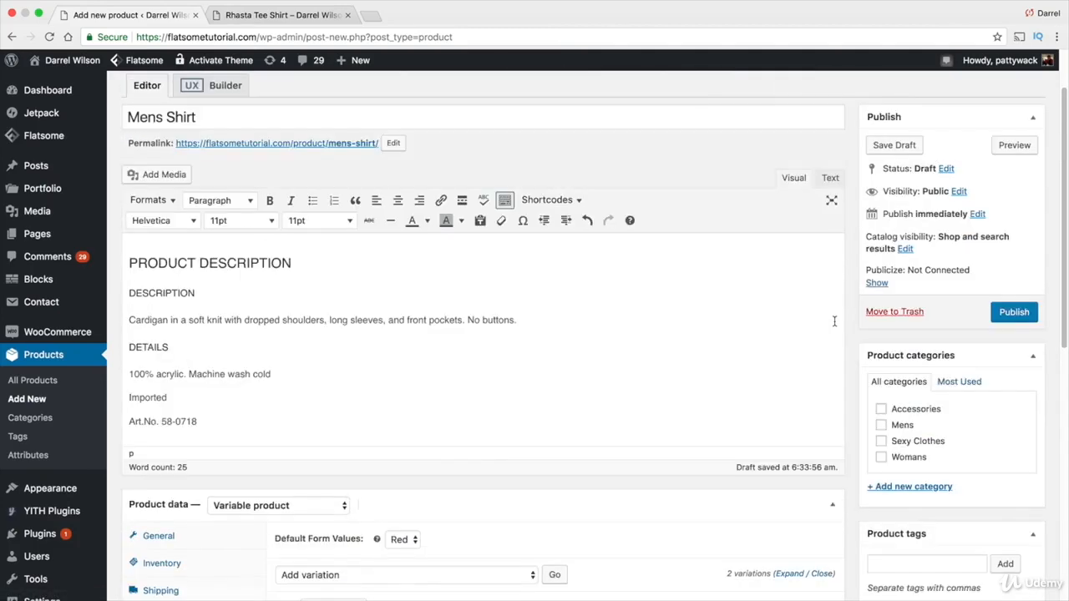
pyautogui.click(1007, 310)
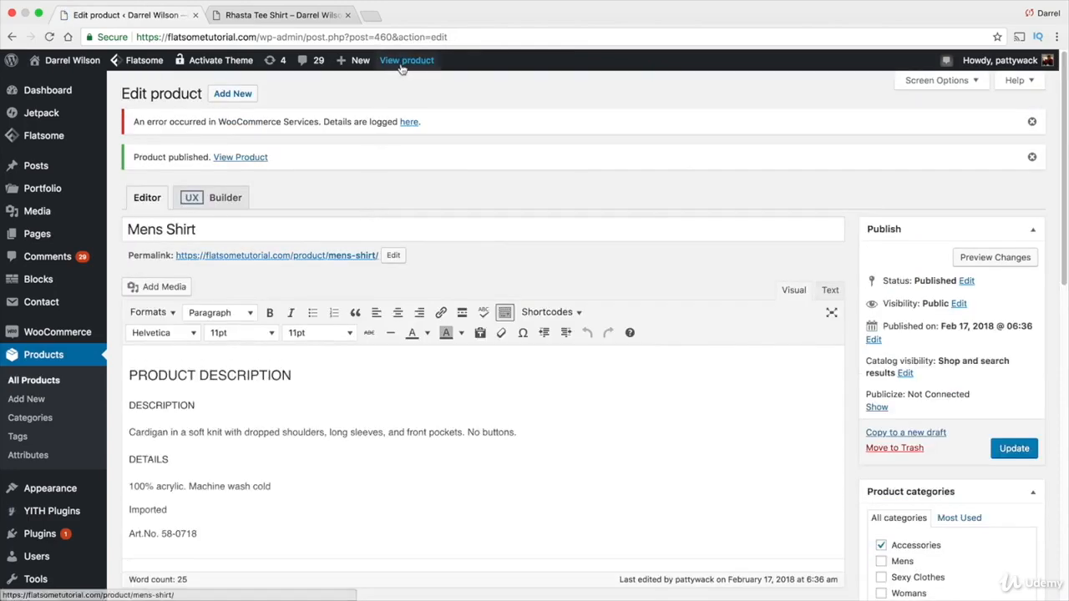
# View the published product page and switch the Color option between Blue and Red to check images and prices
pyautogui.click(402, 66)
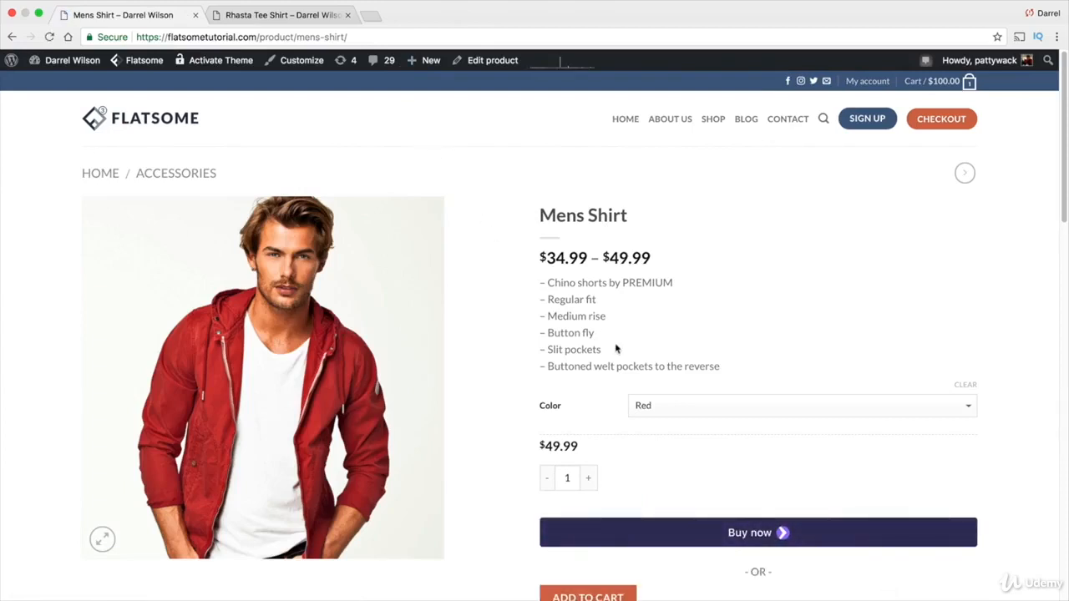
pyautogui.click(670, 407)
pyautogui.click(671, 417)
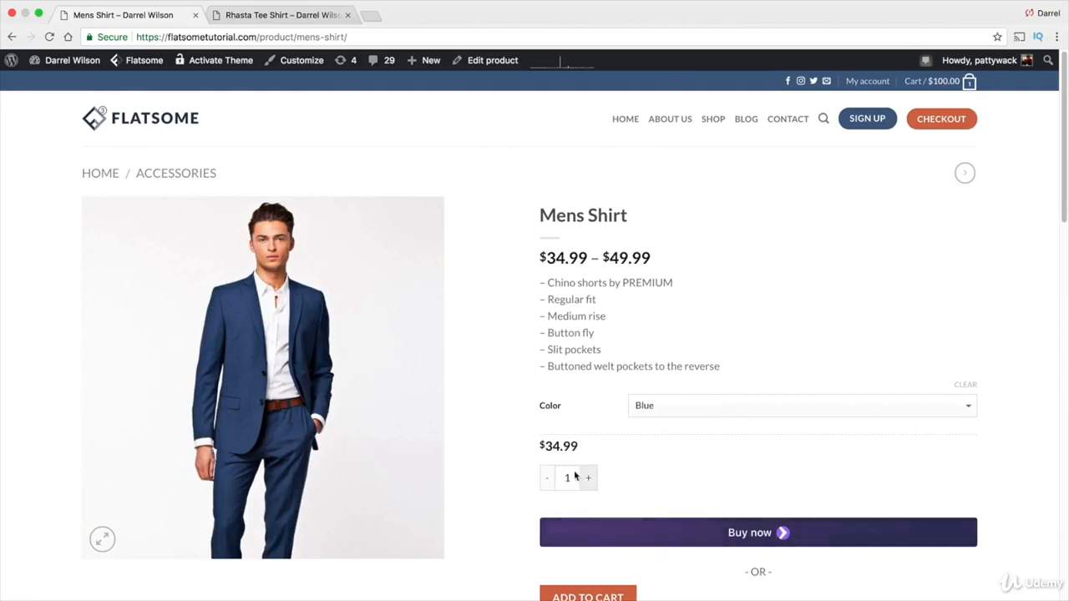
pyautogui.click(647, 405)
pyautogui.click(657, 389)
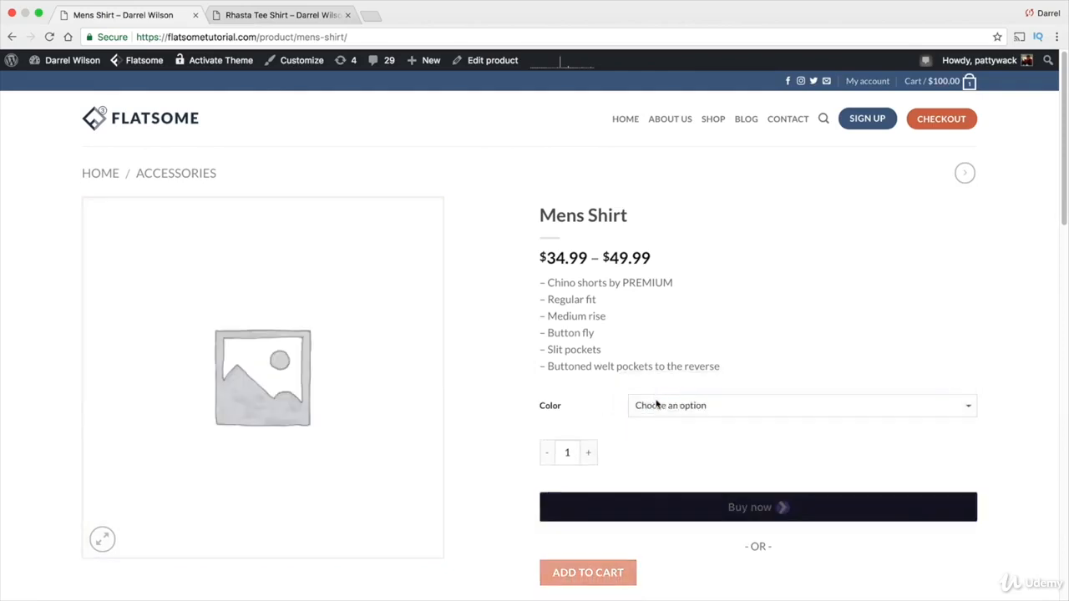
pyautogui.click(656, 405)
pyautogui.click(657, 417)
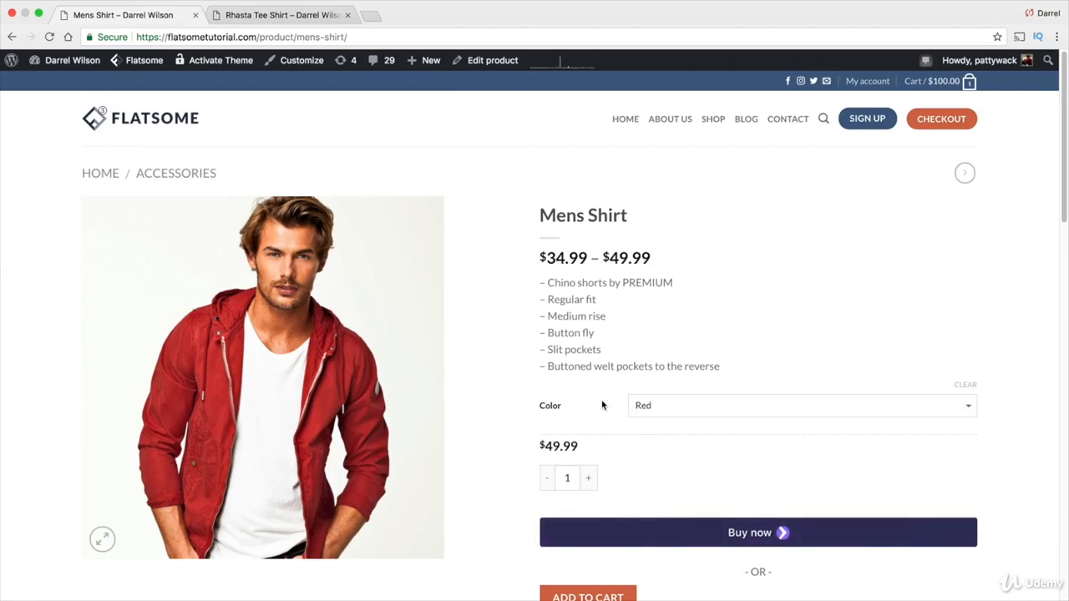
# Return to editing the product and remove the Color attribute
pyautogui.click(481, 68)
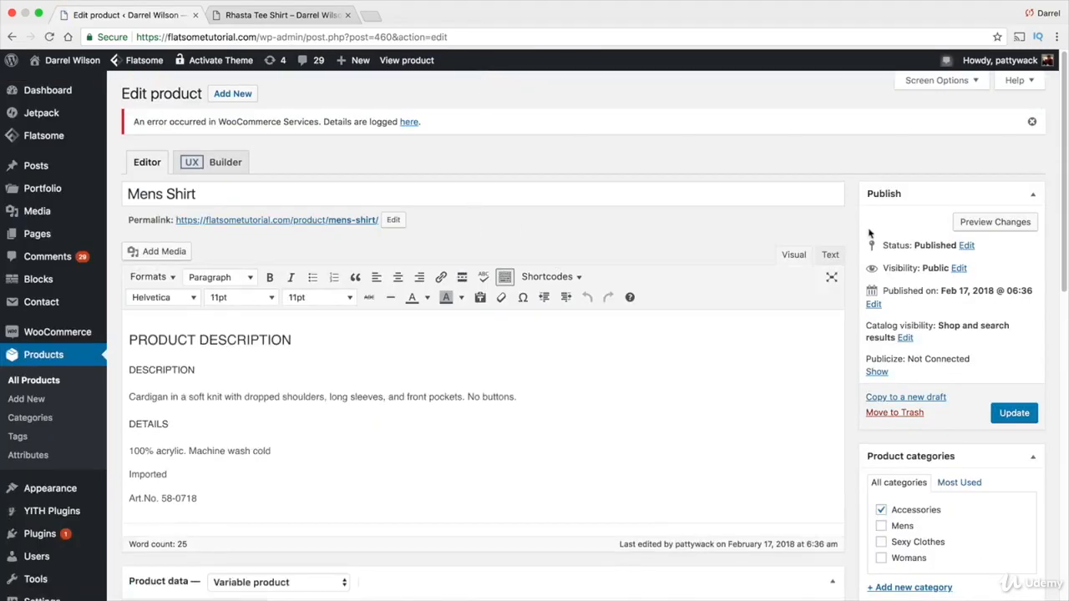
pyautogui.scroll(-3, 868, 234)
pyautogui.click(197, 462)
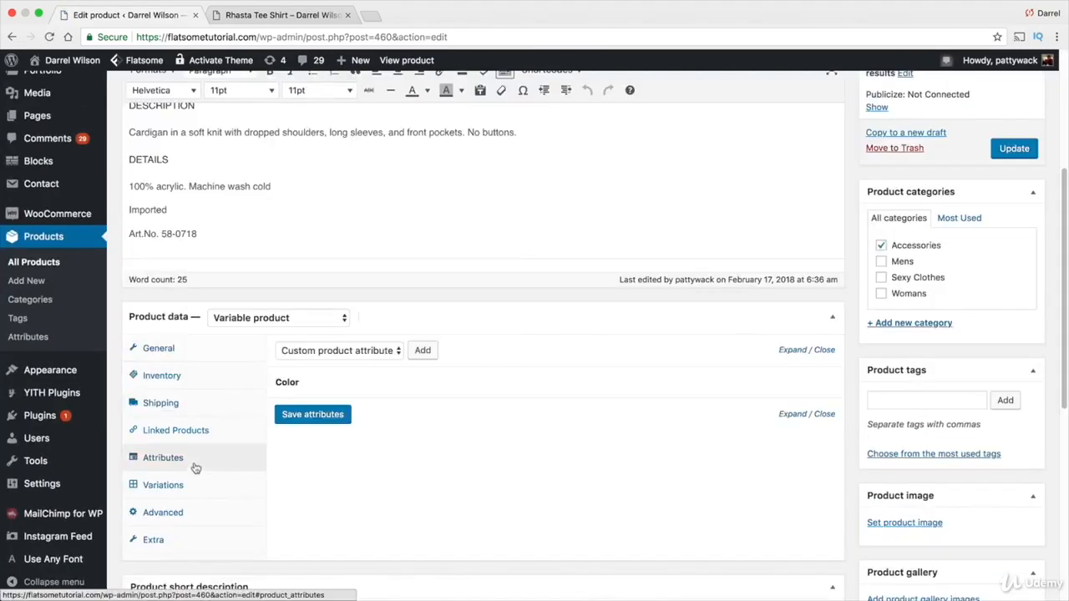
pyautogui.moveTo(764, 382)
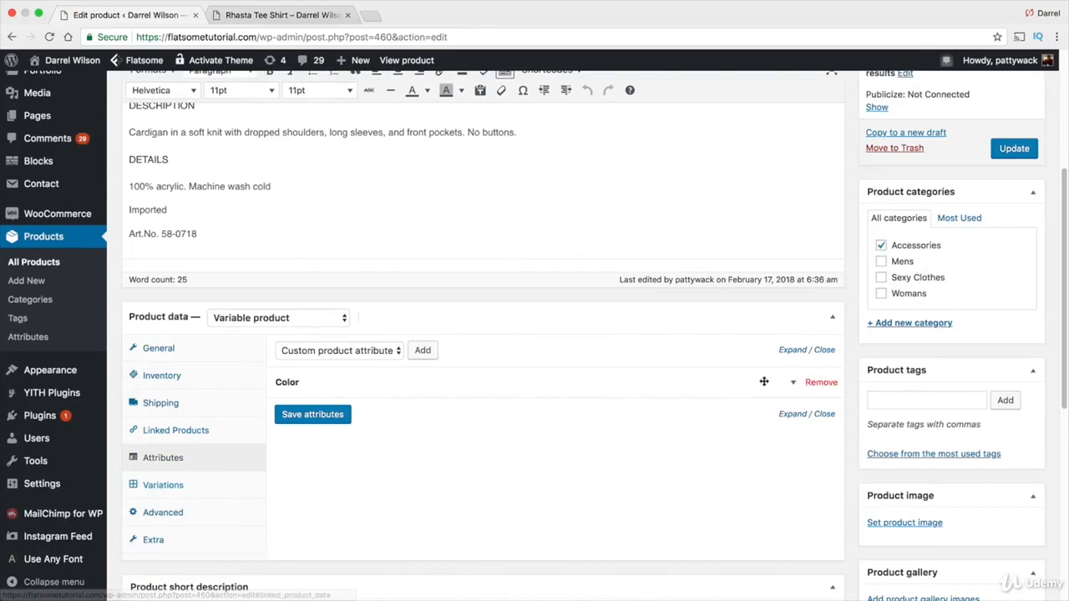
pyautogui.click(818, 383)
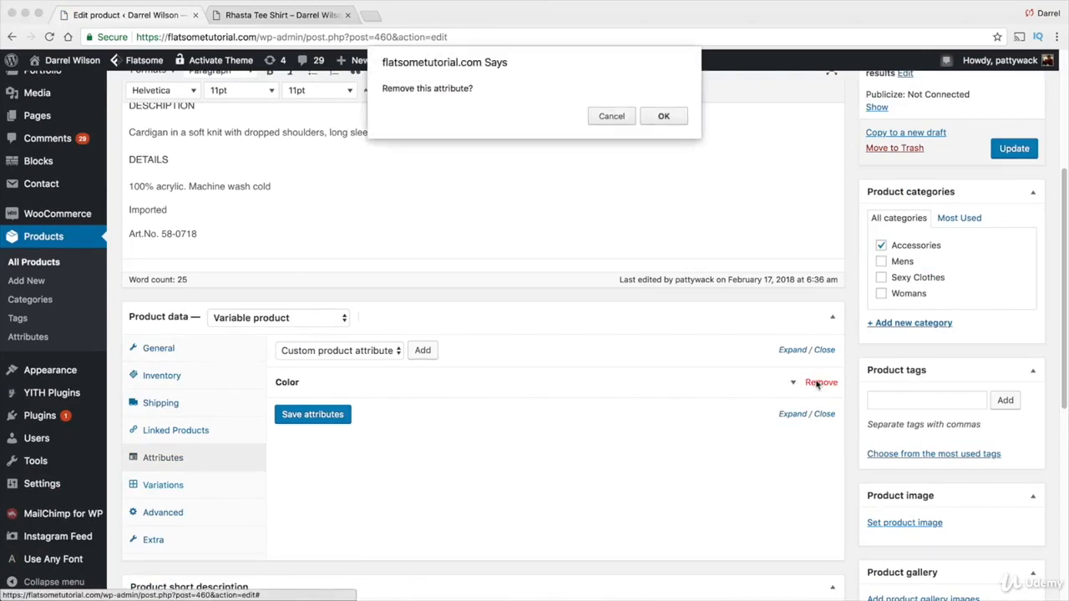
pyautogui.click(671, 116)
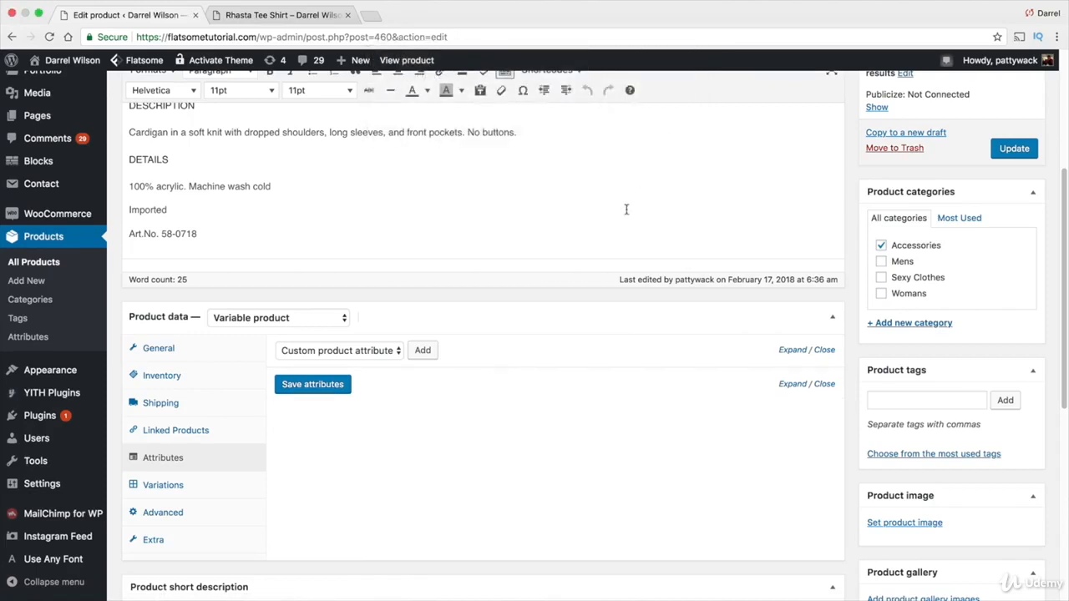
# Remove both the Red and Blue variations from the product
pyautogui.click(180, 486)
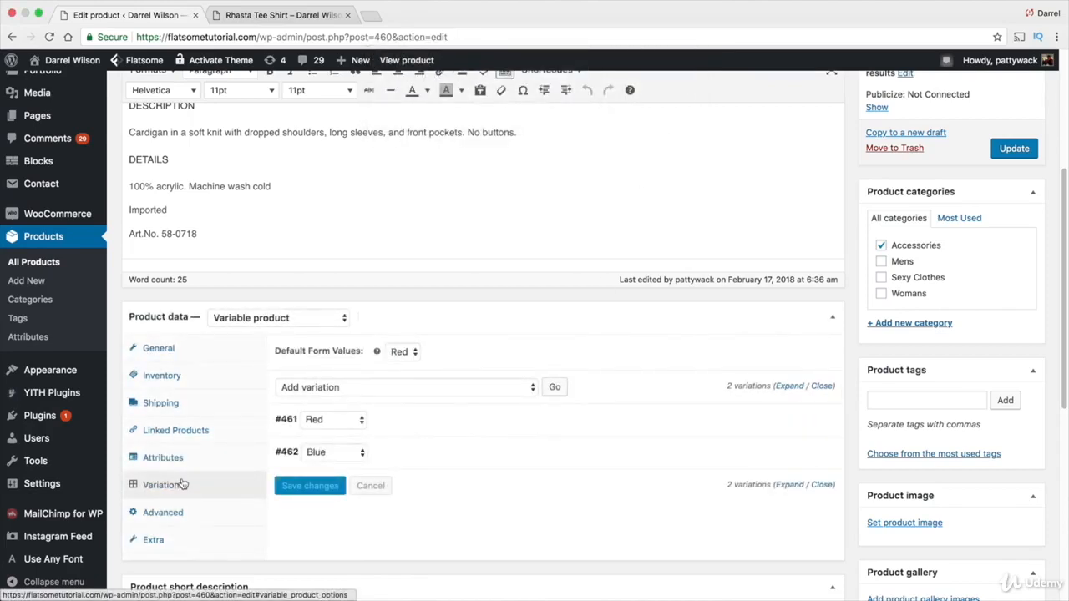
pyautogui.click(821, 420)
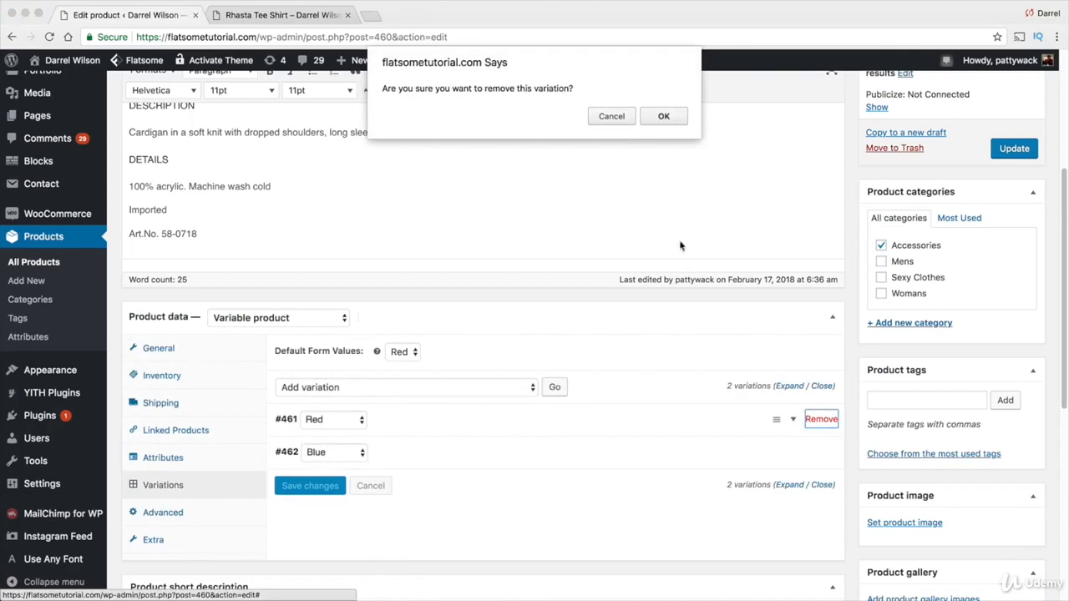
pyautogui.click(663, 116)
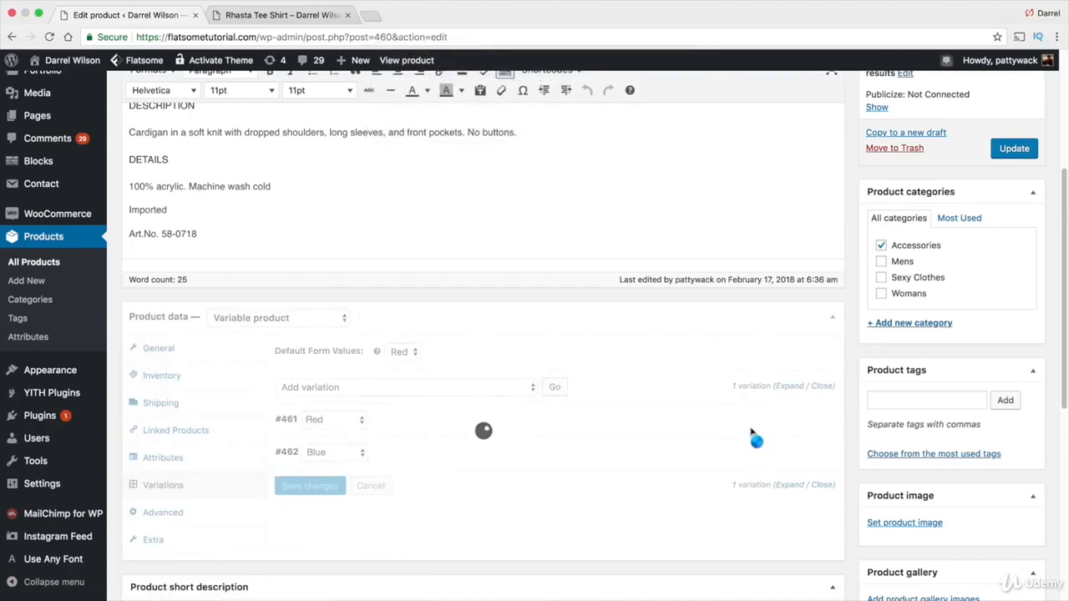
pyautogui.click(811, 424)
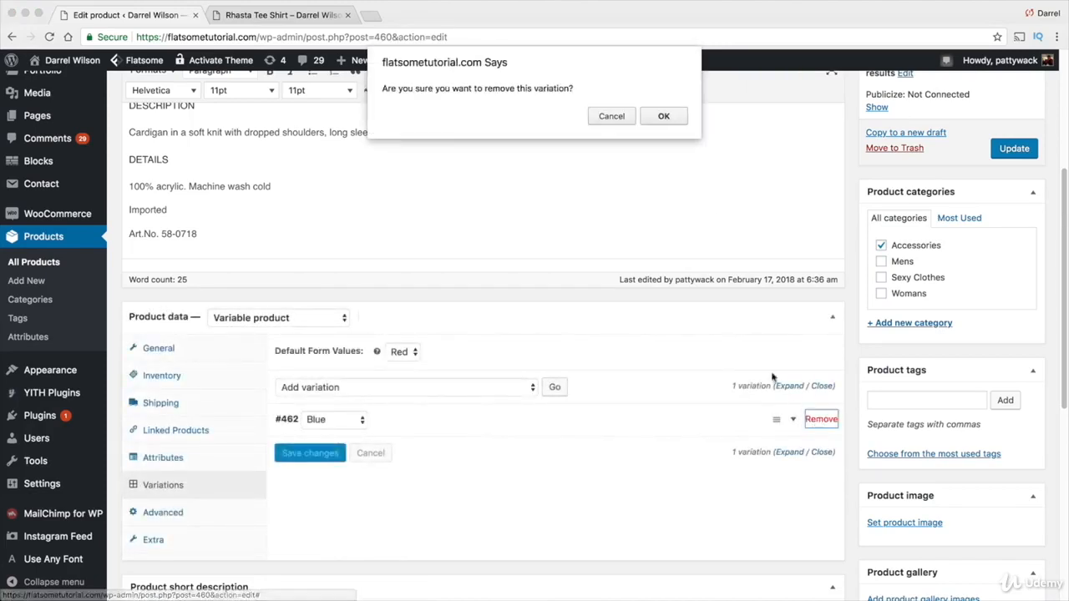
pyautogui.click(662, 116)
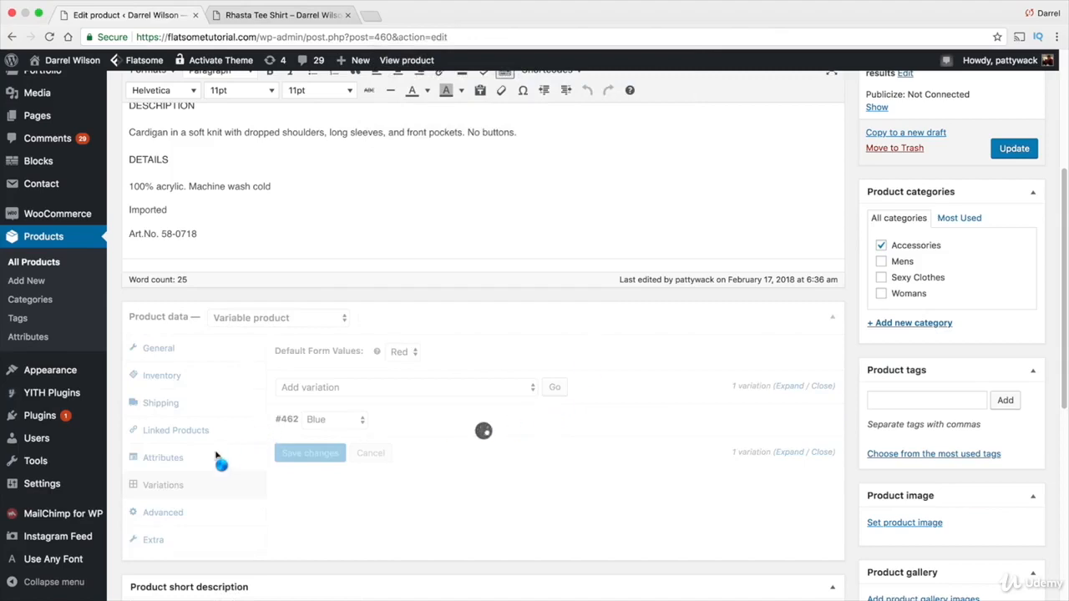
# Add a custom product attribute named Size with values Small|Medium|Large, used for variations, and save the attributes
pyautogui.click(191, 462)
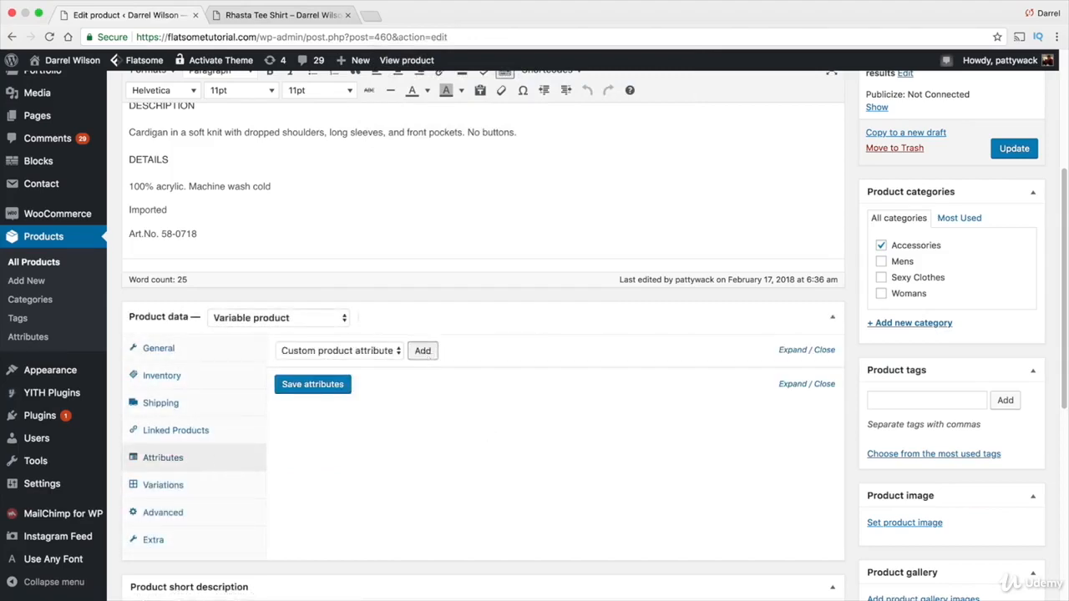
pyautogui.click(423, 350)
pyautogui.click(374, 431)
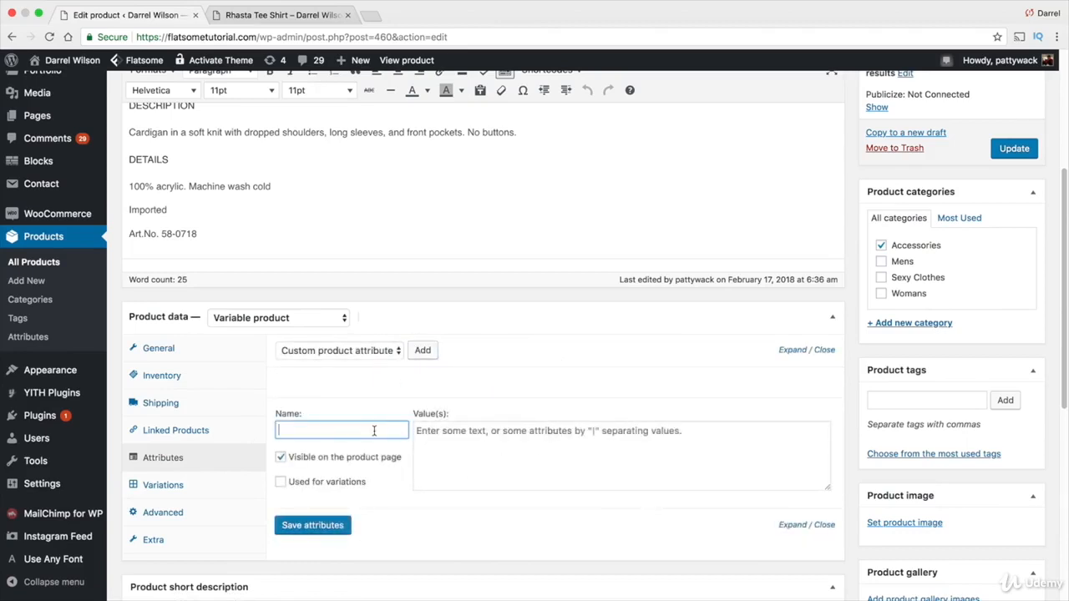
pyautogui.write('Sizr')
pyautogui.press('Tab')
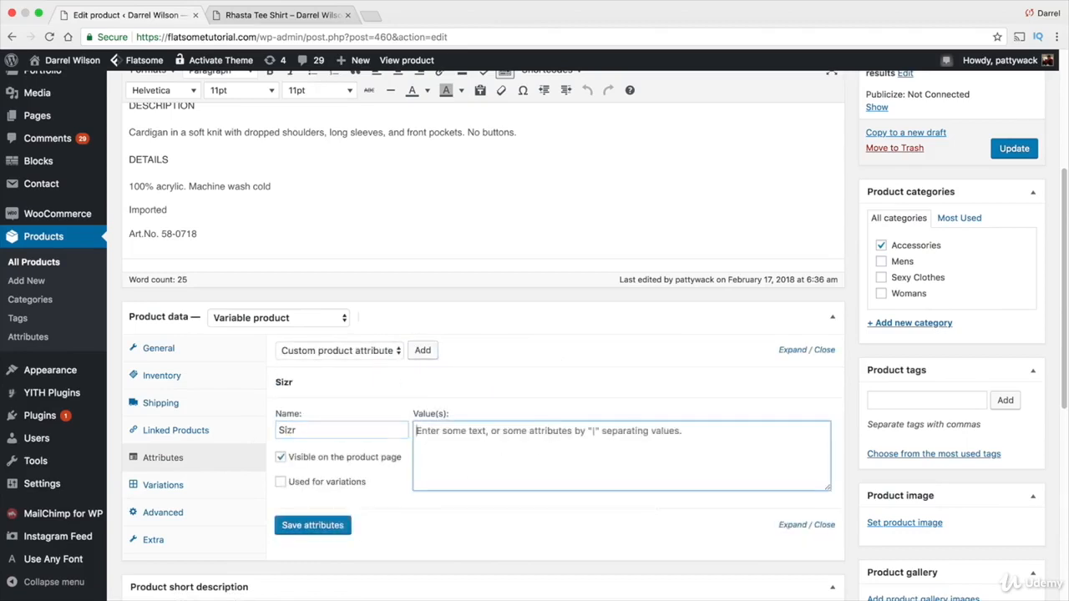
pyautogui.click(355, 431)
pyautogui.press('BackSpace')
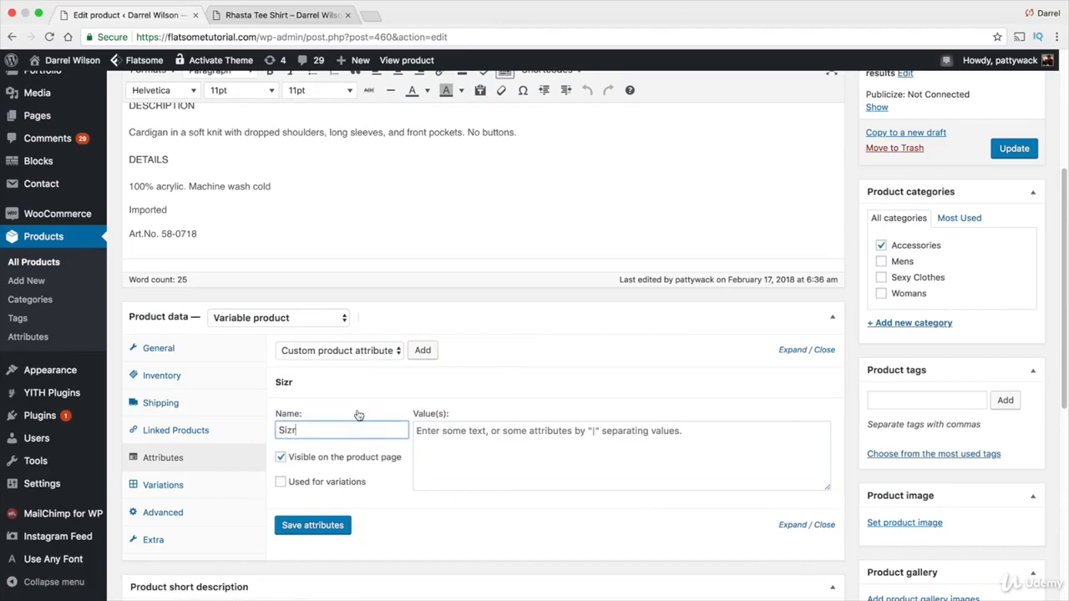
pyautogui.write('e')
pyautogui.press('Tab')
pyautogui.write('Sm')
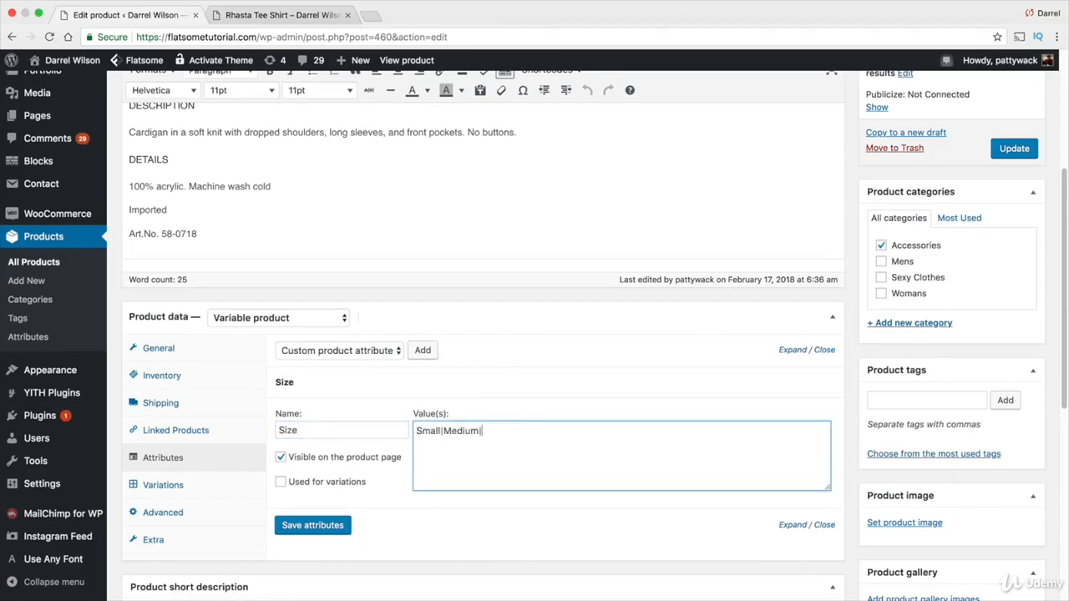
pyautogui.click(280, 482)
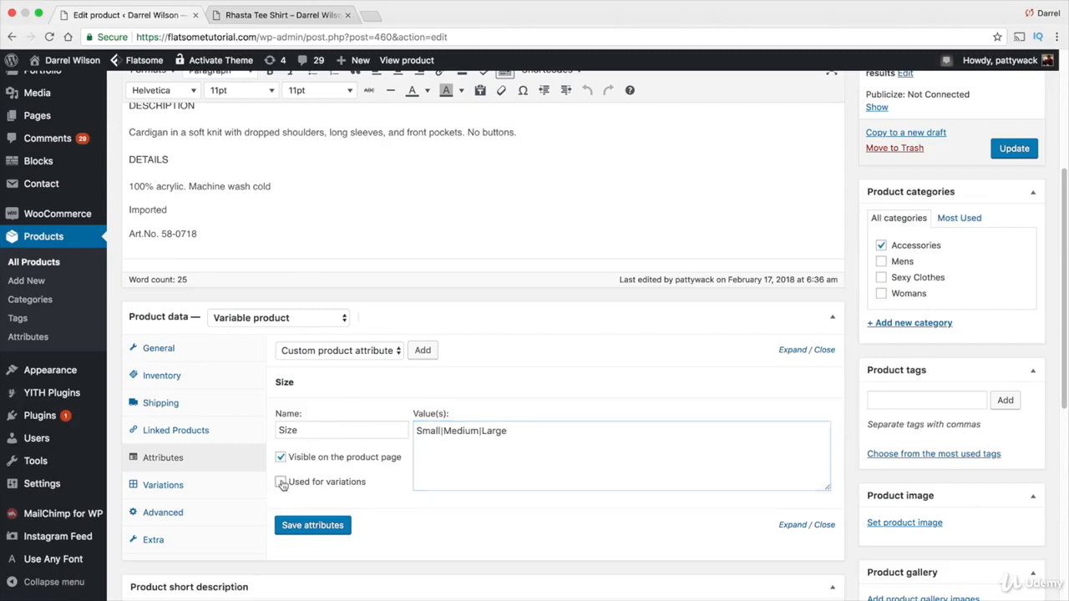
pyautogui.click(310, 525)
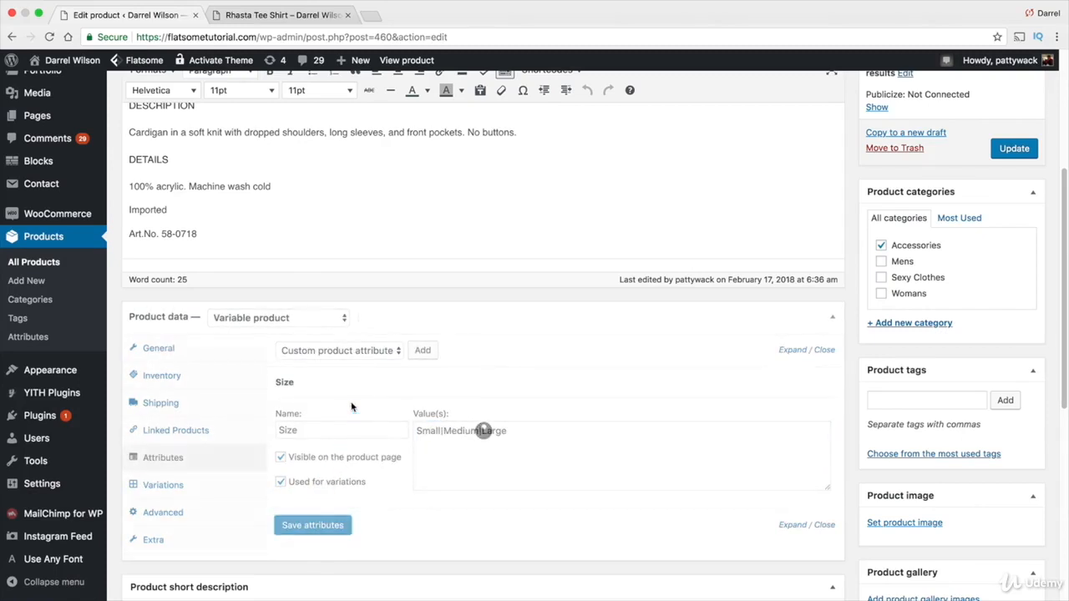
# Add a second custom attribute named Color with values Red|Blue, used for variations, and save the attributes
pyautogui.click(427, 356)
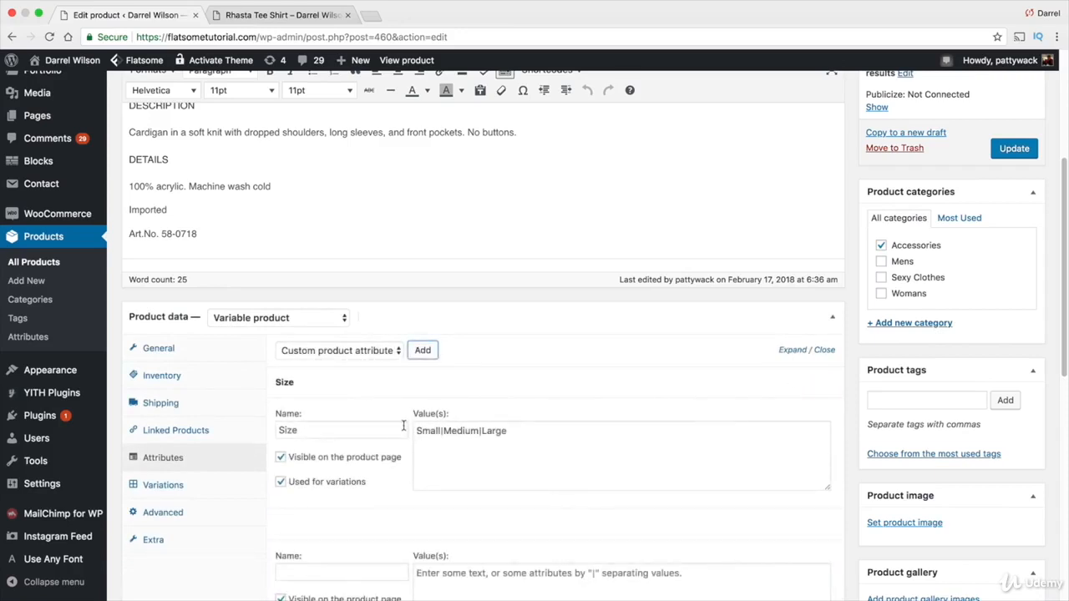
pyautogui.scroll(-3, 373, 441)
pyautogui.click(356, 473)
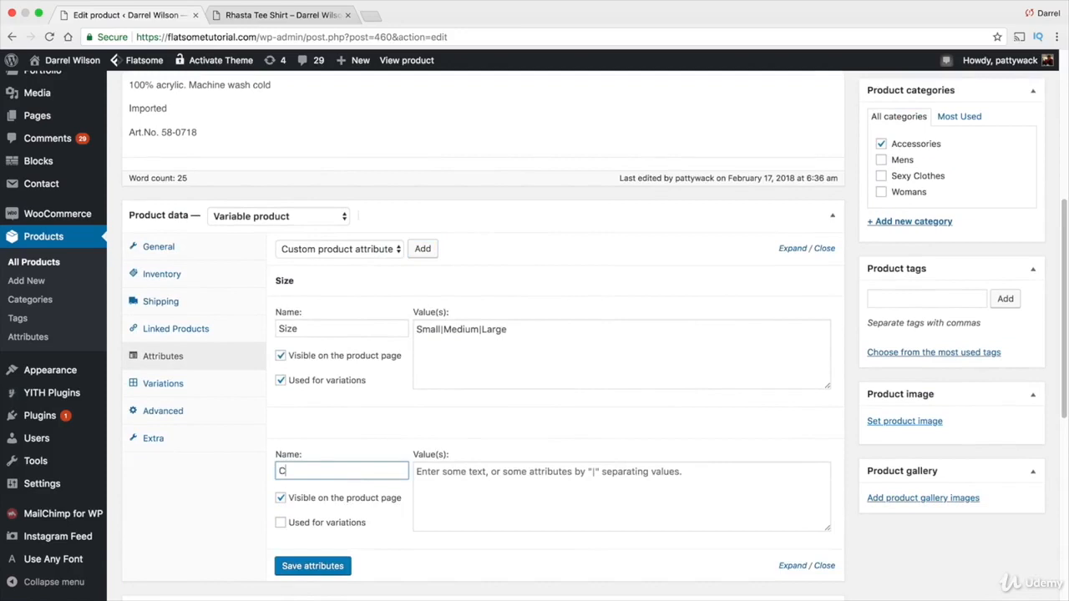
pyautogui.write('Color')
pyautogui.press('Tab')
pyautogui.write('Red')
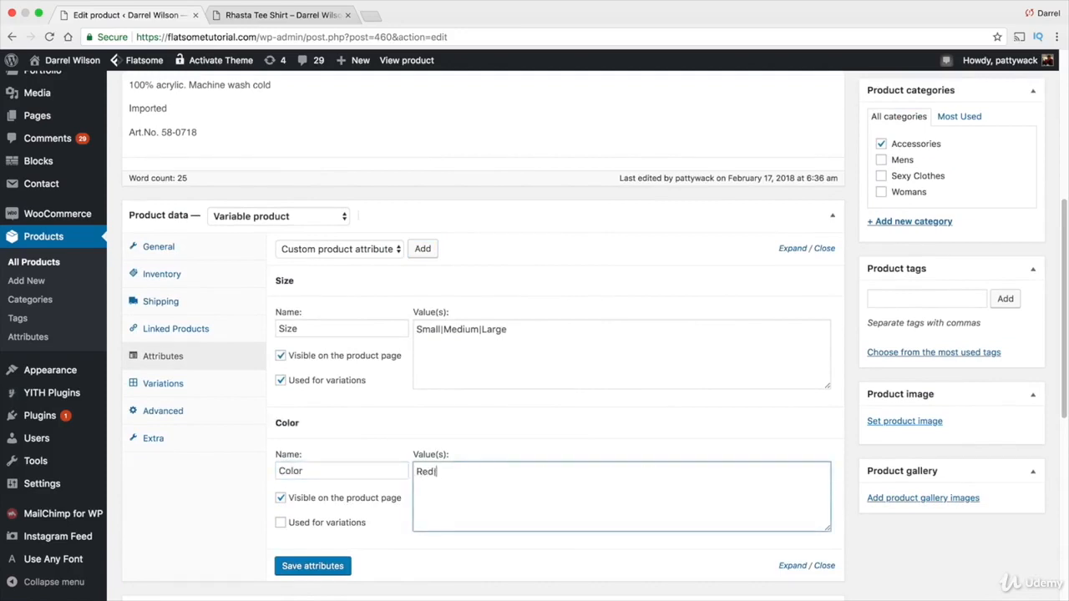
pyautogui.click(281, 523)
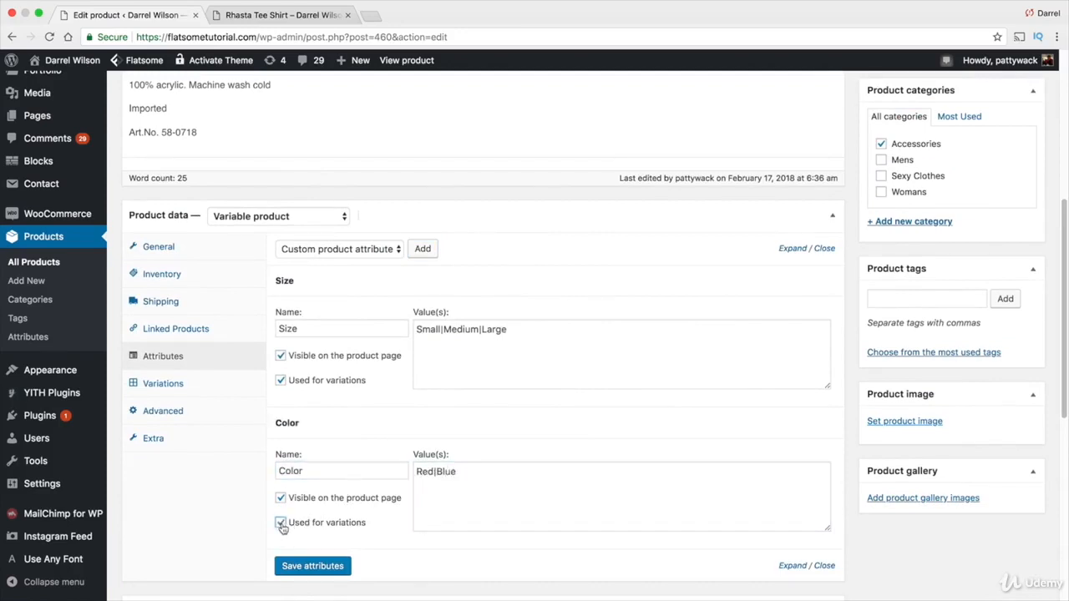
pyautogui.click(320, 571)
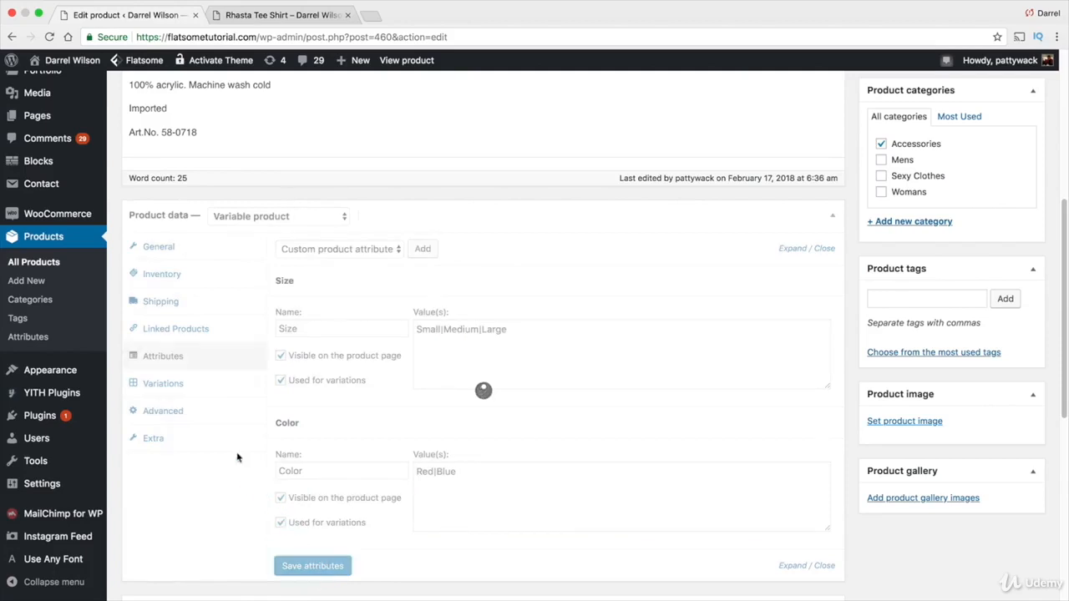
# Create variations from all attributes and confirm the generation
pyautogui.click(179, 384)
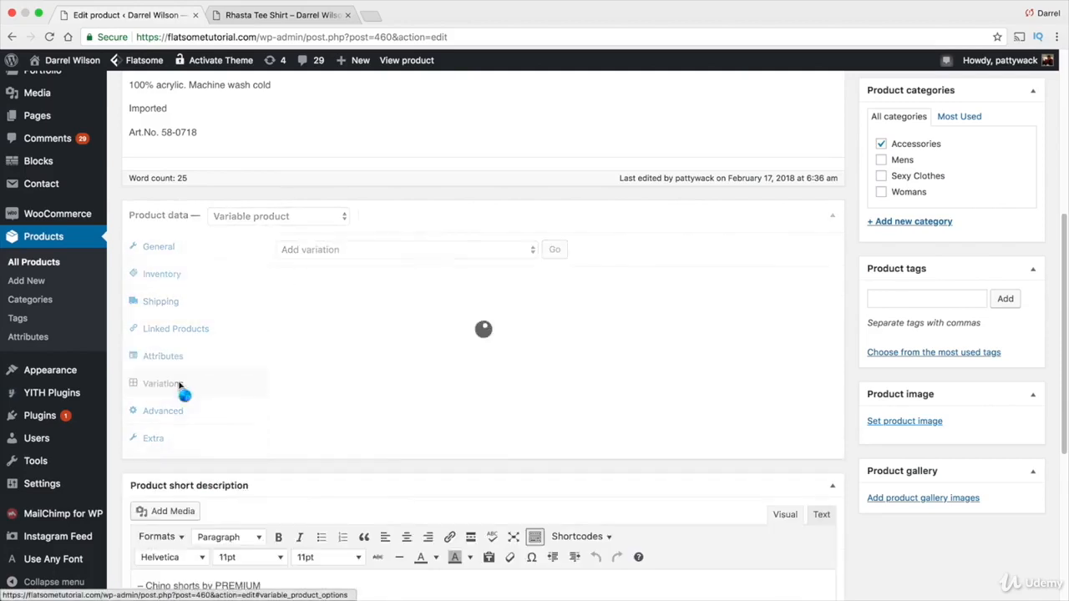
pyautogui.click(314, 250)
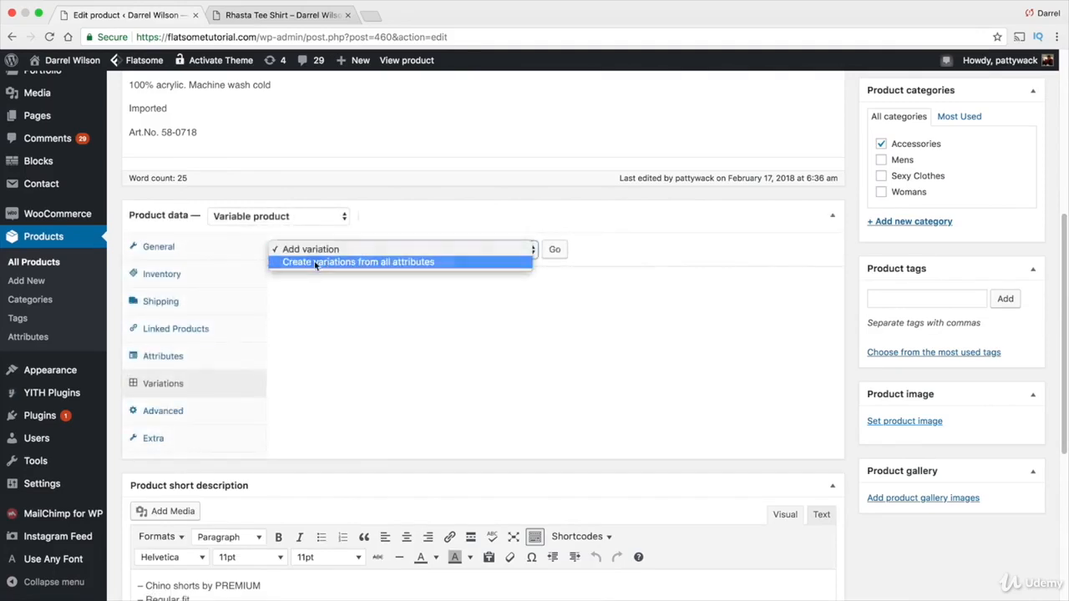
pyautogui.click(316, 262)
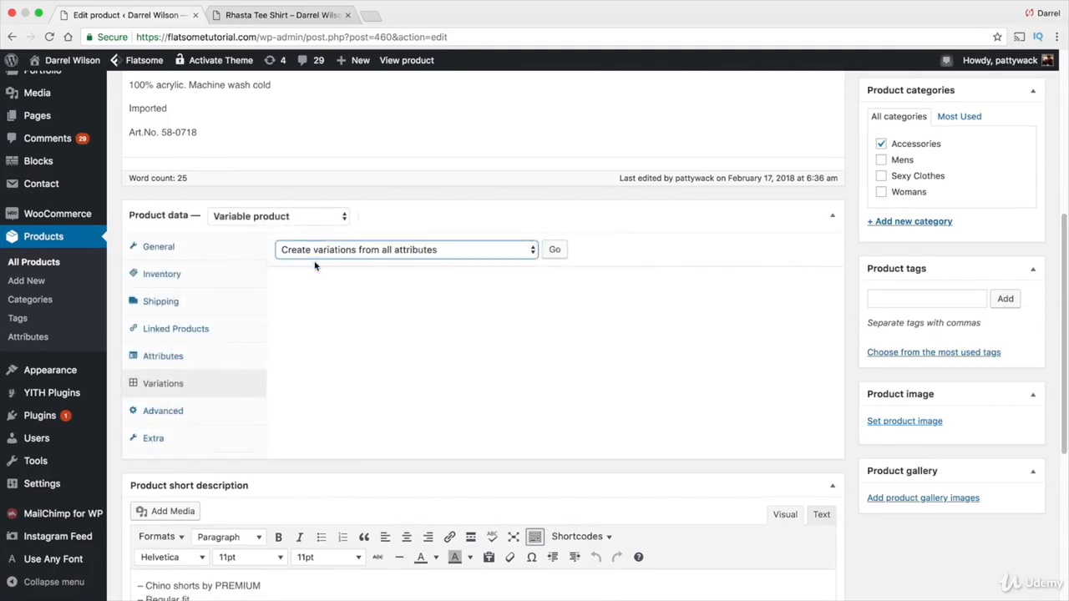
pyautogui.click(551, 250)
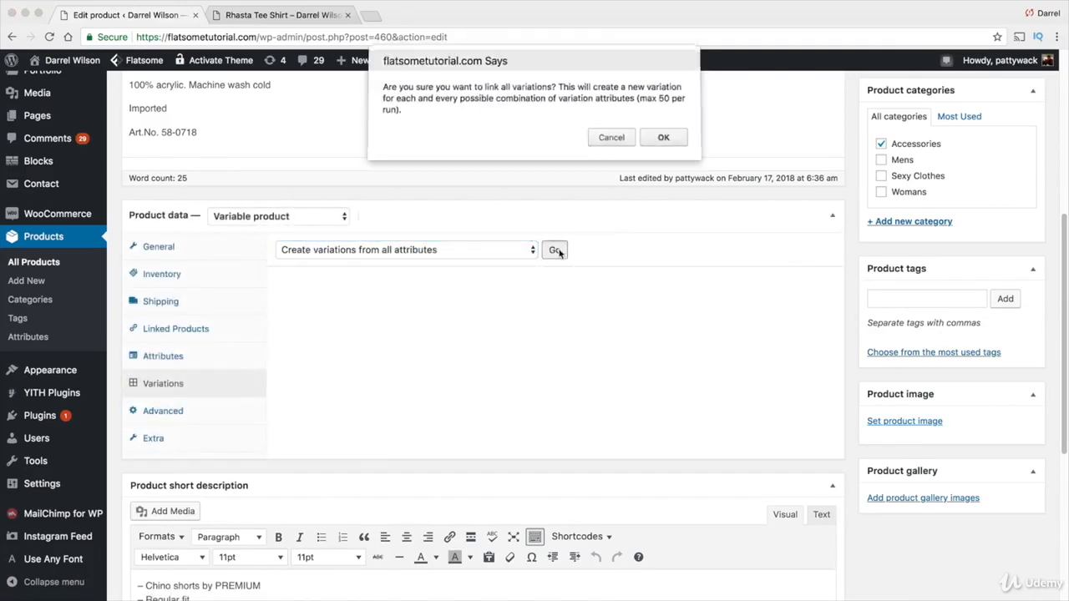
pyautogui.click(663, 138)
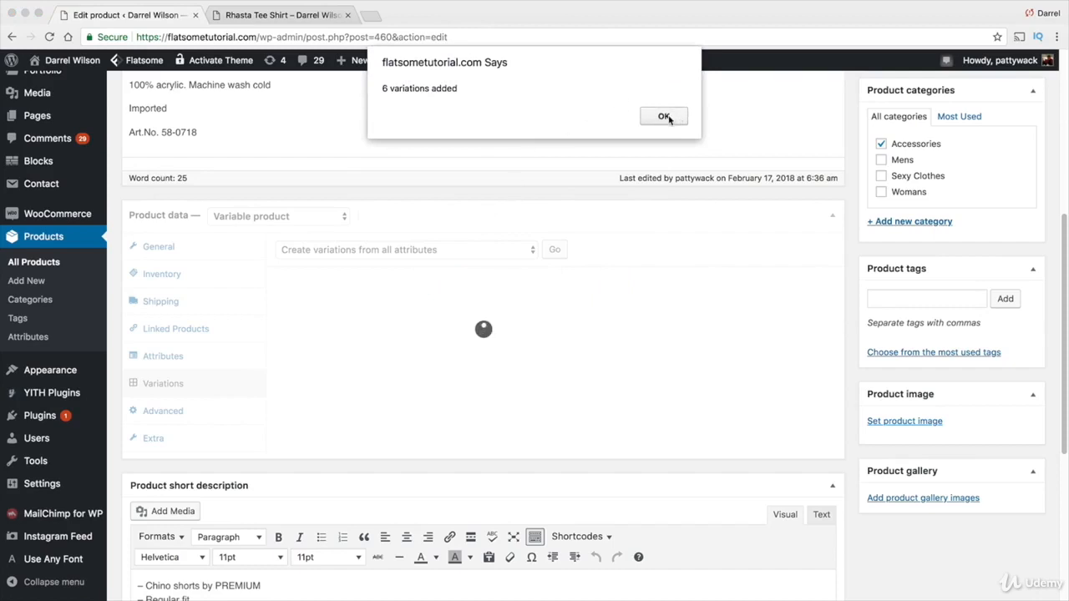
pyautogui.click(657, 119)
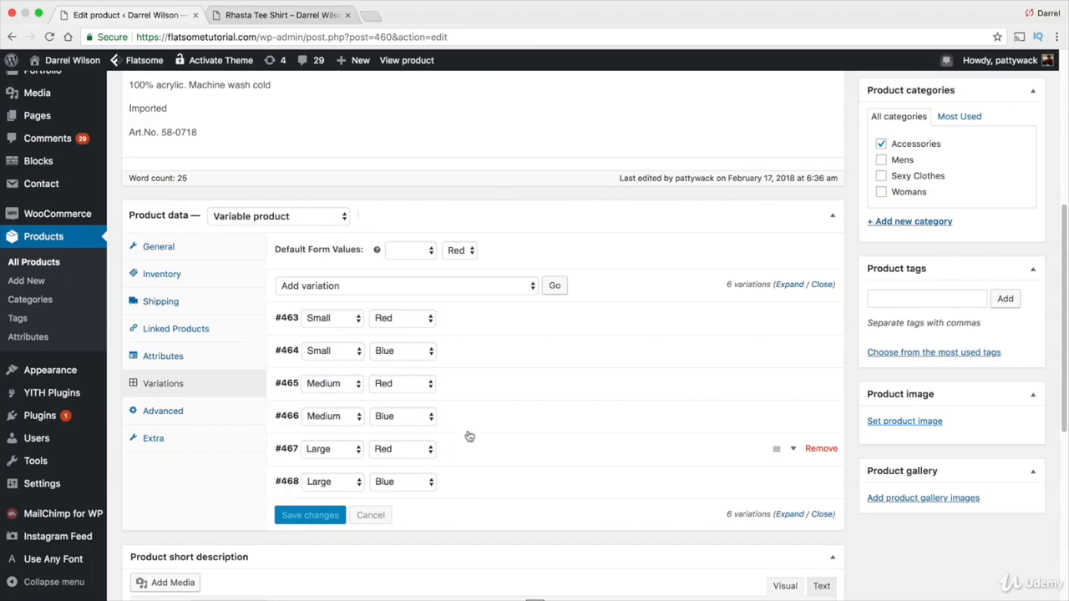
# Give the Small / Red variation the red jacket image and a regular price of 20
pyautogui.scroll(-1, 706, 346)
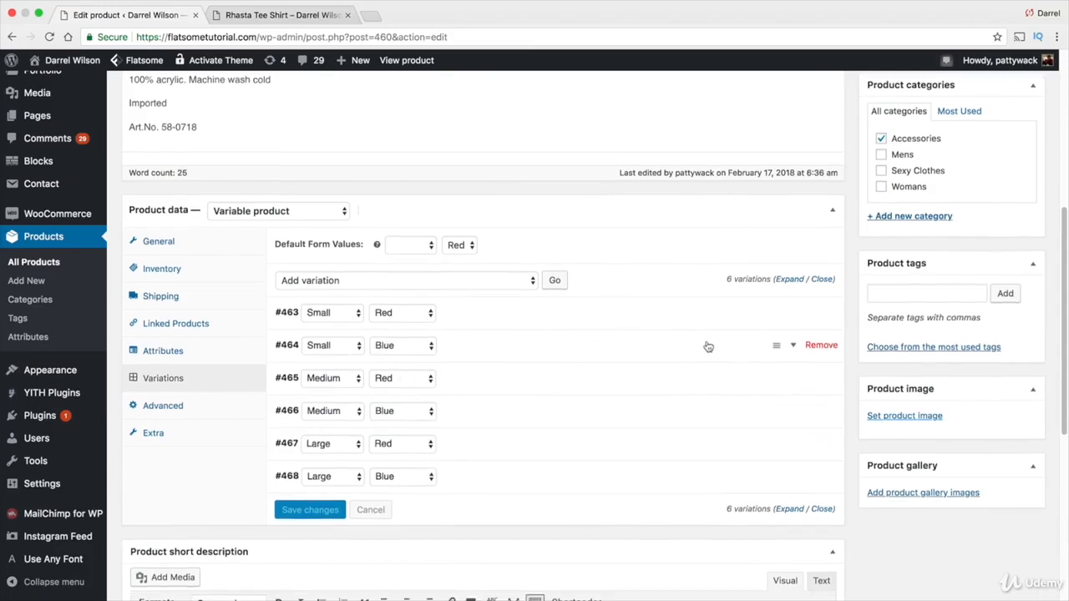
pyautogui.scroll(-4, 708, 345)
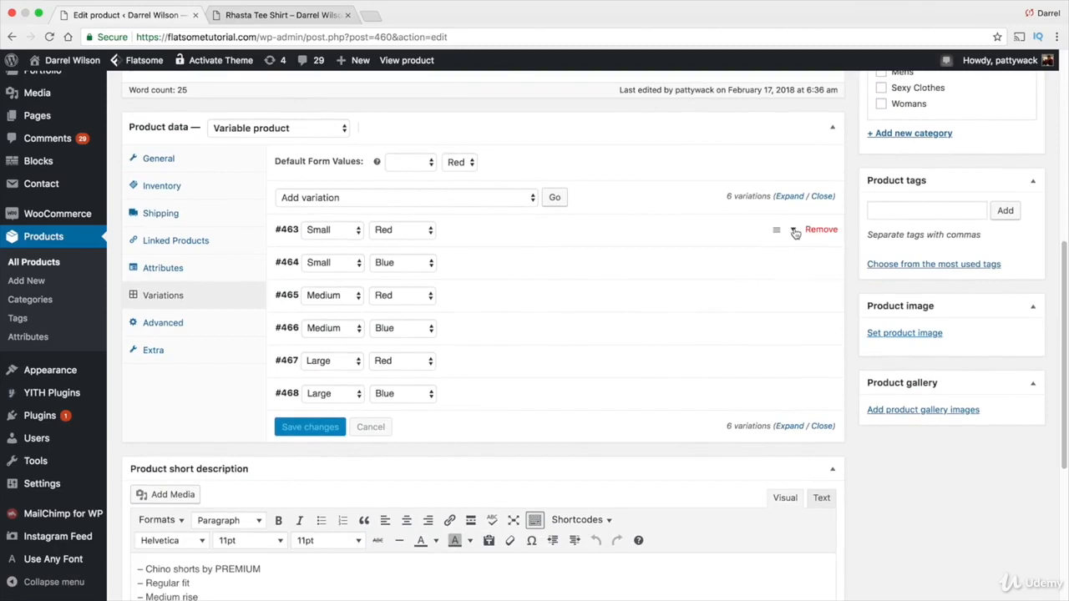
pyautogui.click(795, 233)
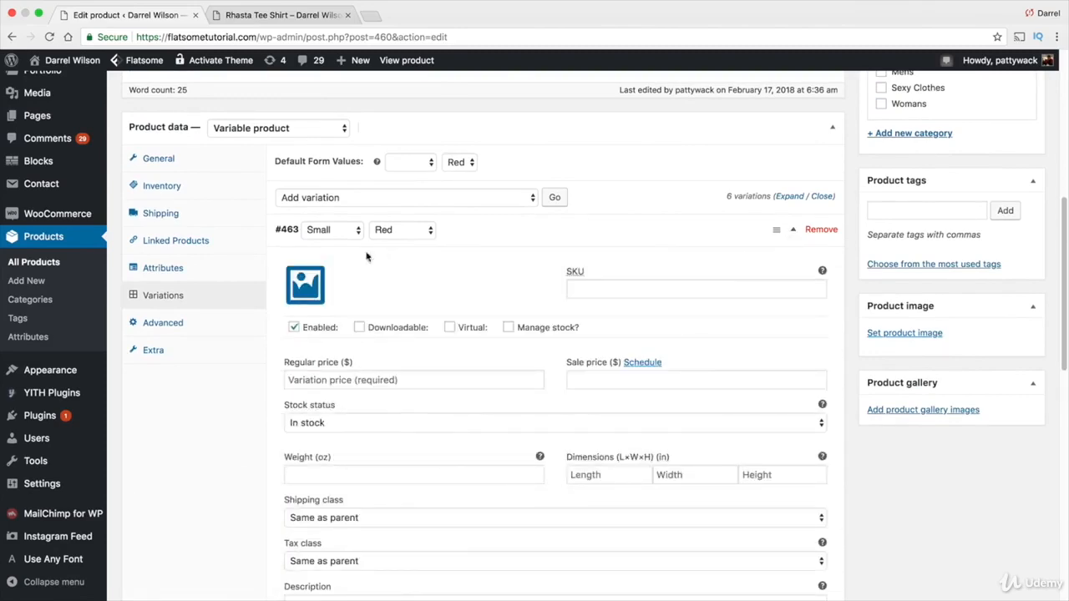
pyautogui.click(305, 279)
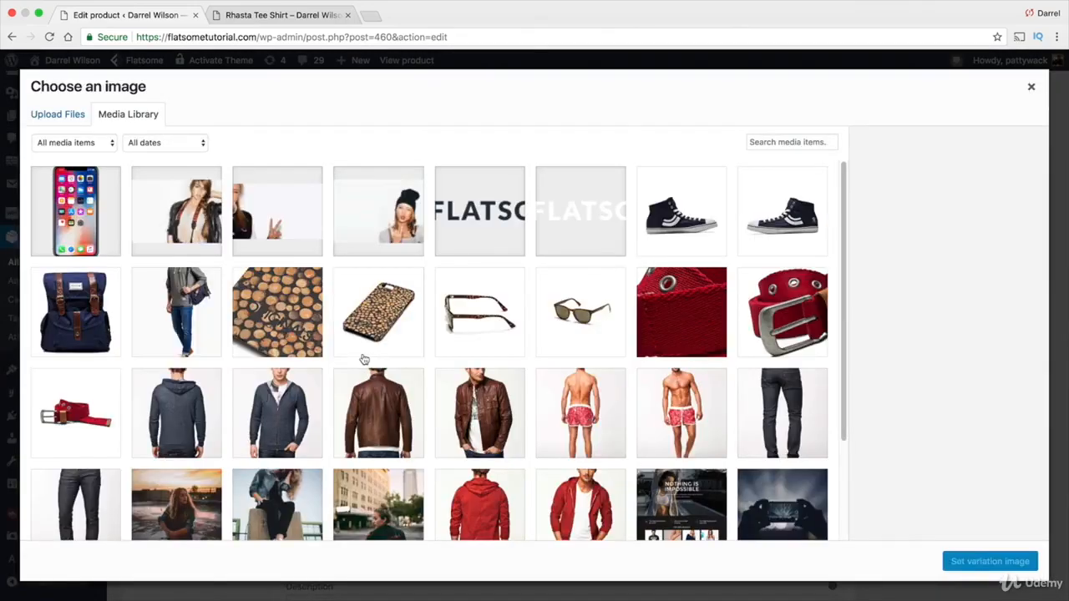
pyautogui.click(570, 495)
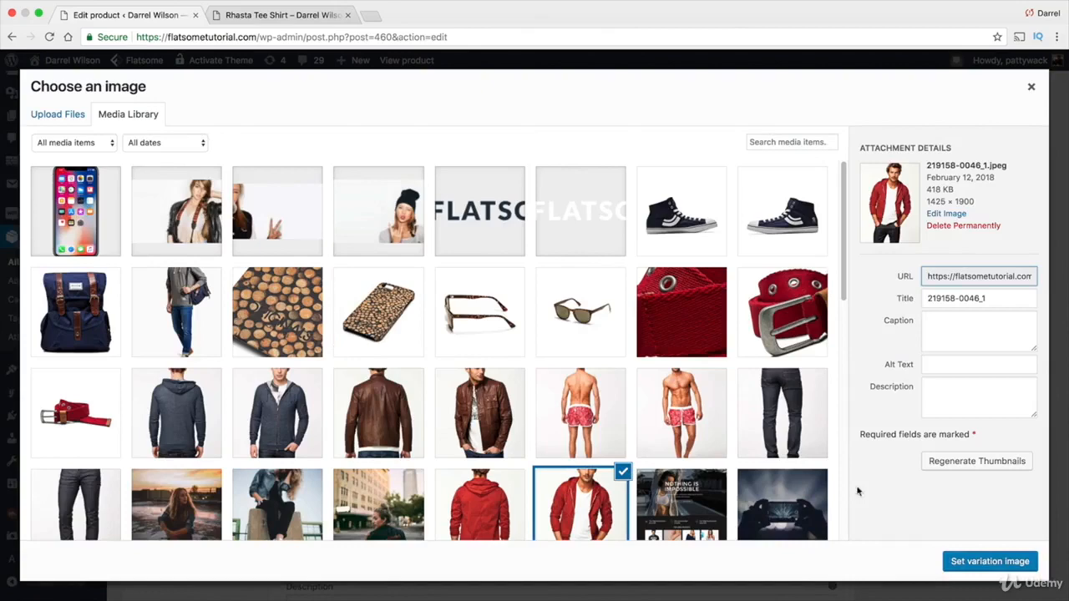
pyautogui.click(978, 561)
pyautogui.click(408, 381)
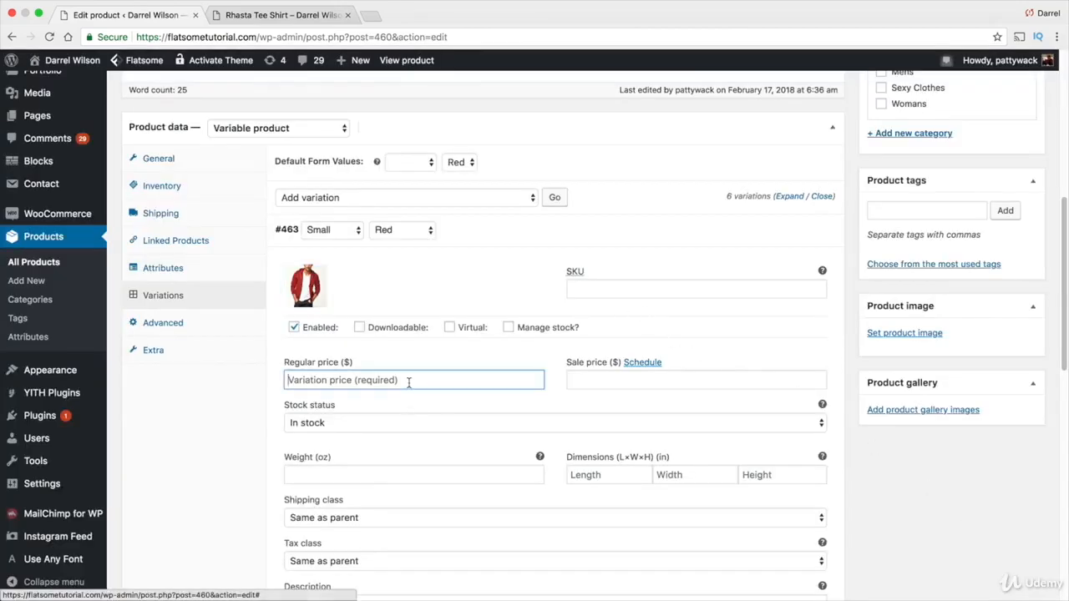
pyautogui.write('5')
pyautogui.press('BackSpace')
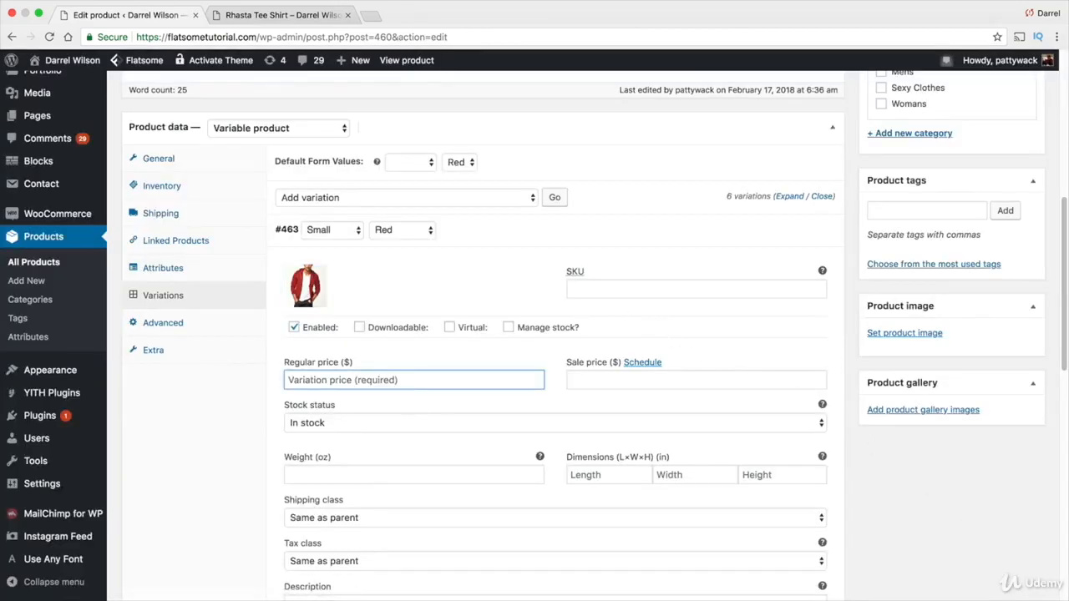
pyautogui.write('20')
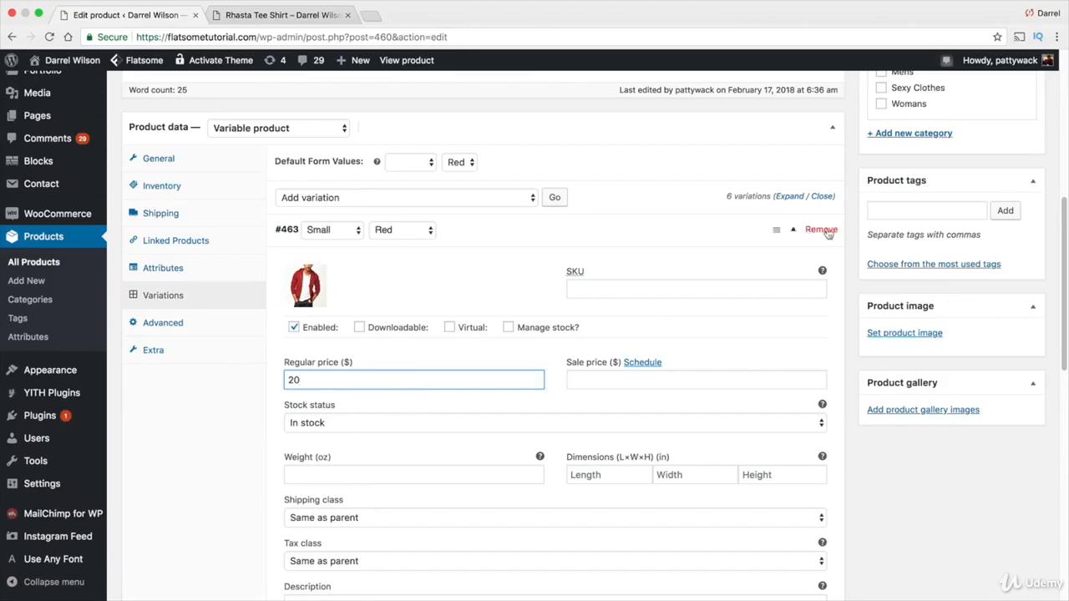
pyautogui.click(793, 230)
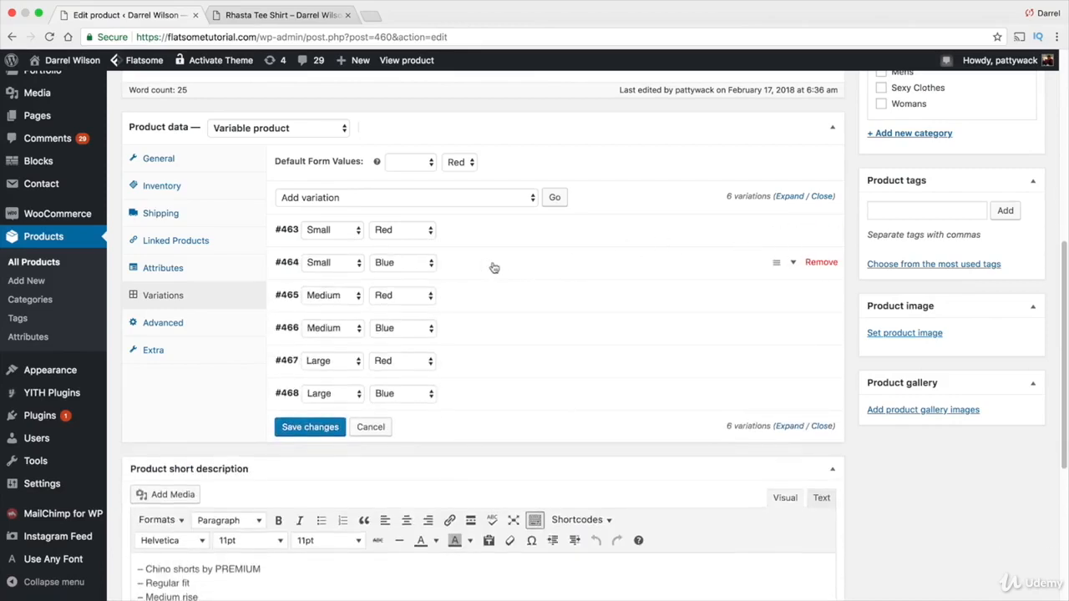
# Give the Small / Blue variation the dark cardigan image and a regular price of 20
pyautogui.click(794, 264)
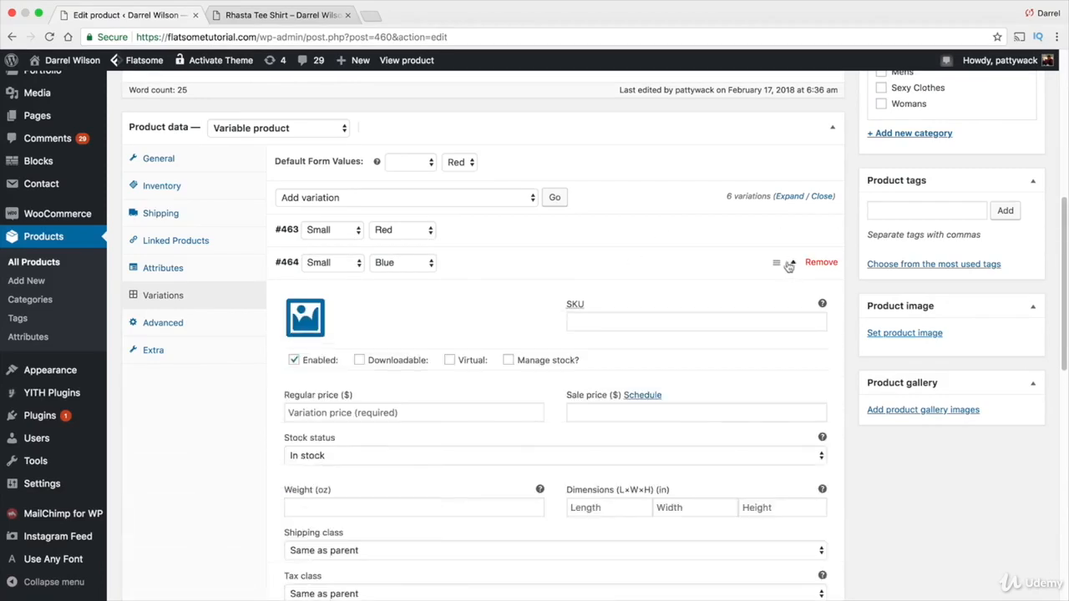
pyautogui.click(309, 311)
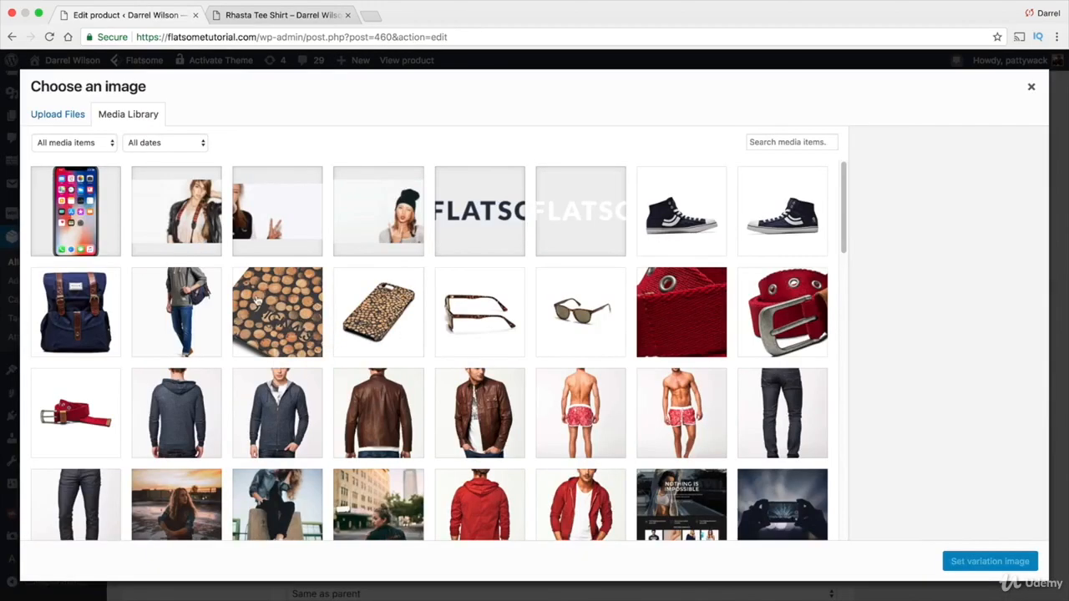
pyautogui.scroll(-1, 258, 300)
pyautogui.click(288, 383)
pyautogui.click(957, 562)
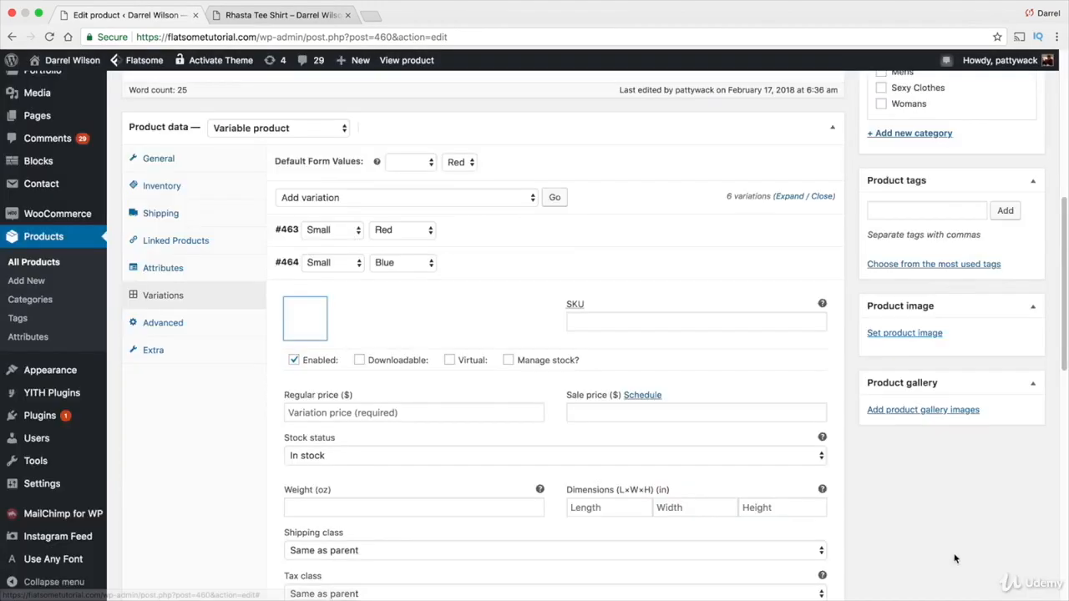
pyautogui.click(432, 414)
pyautogui.write('20')
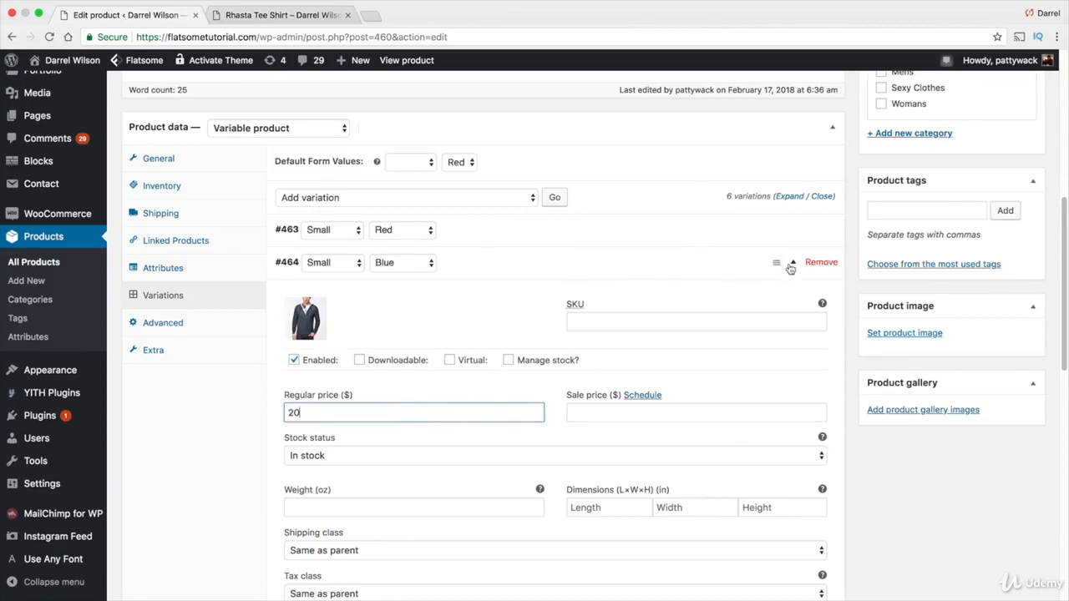
pyautogui.click(790, 268)
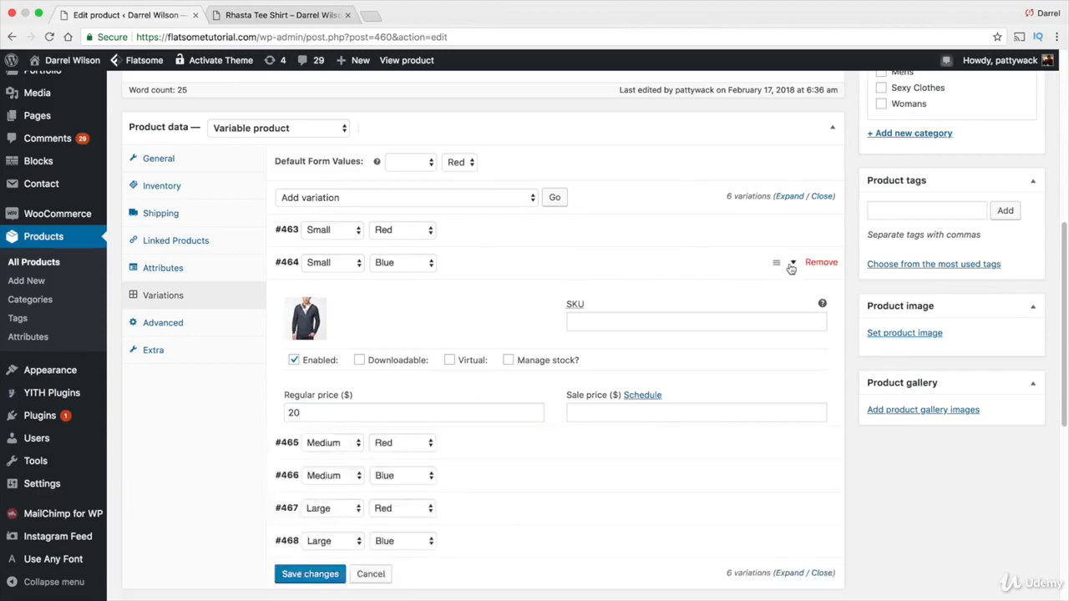
# Give the Medium / Red variation the red hoodie image and a regular price of 20
pyautogui.click(795, 302)
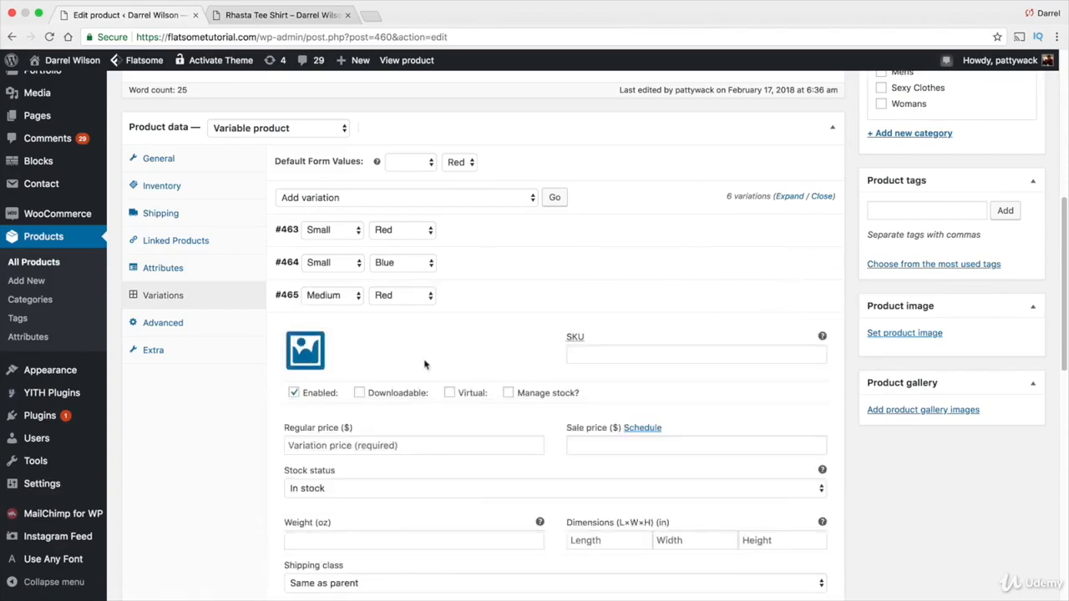
pyautogui.click(300, 346)
pyautogui.click(479, 475)
pyautogui.click(581, 480)
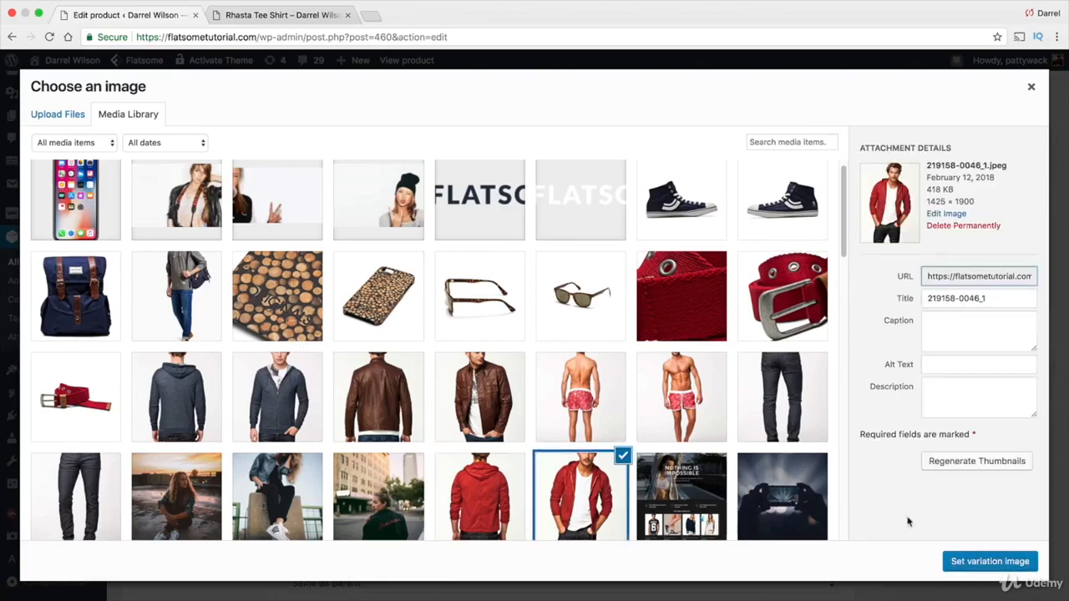
pyautogui.click(985, 560)
pyautogui.click(479, 445)
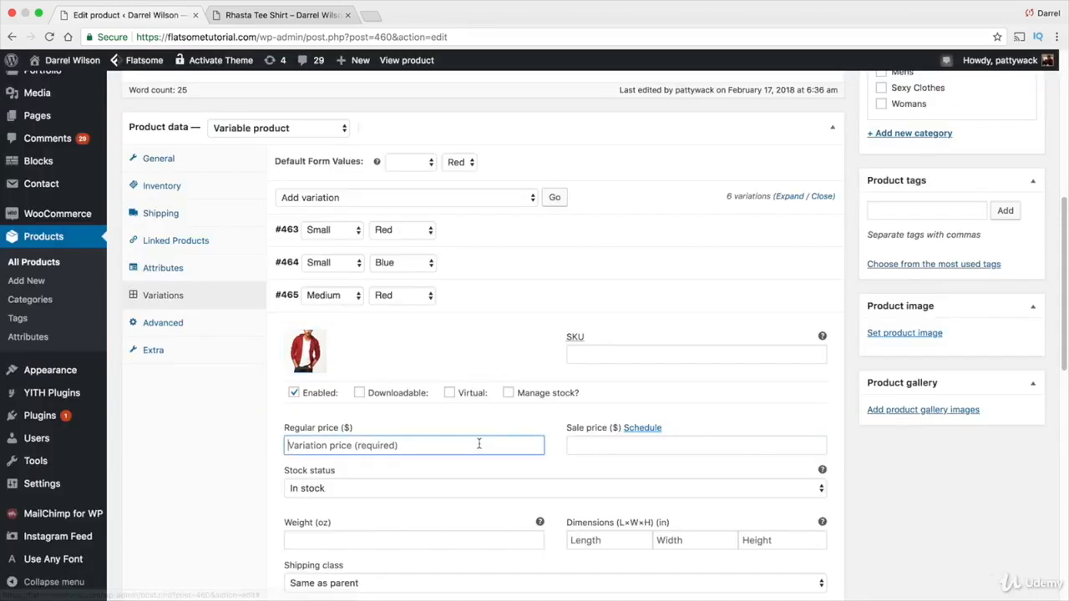
pyautogui.write('20')
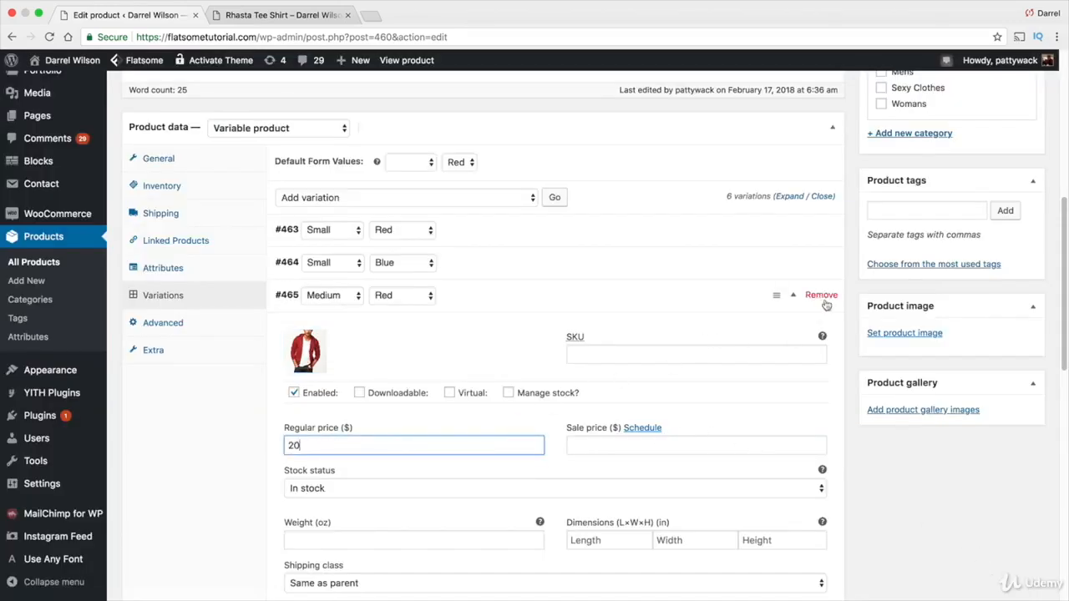
pyautogui.click(795, 297)
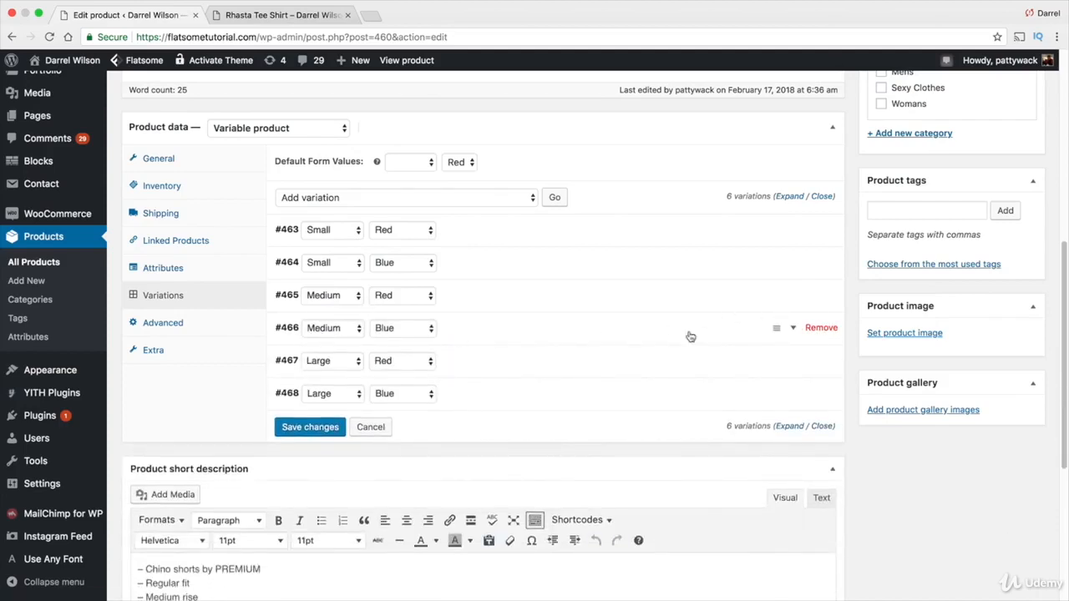
# Give the Medium / Blue variation the dark cardigan image and a regular price of 20
pyautogui.click(793, 330)
pyautogui.click(304, 386)
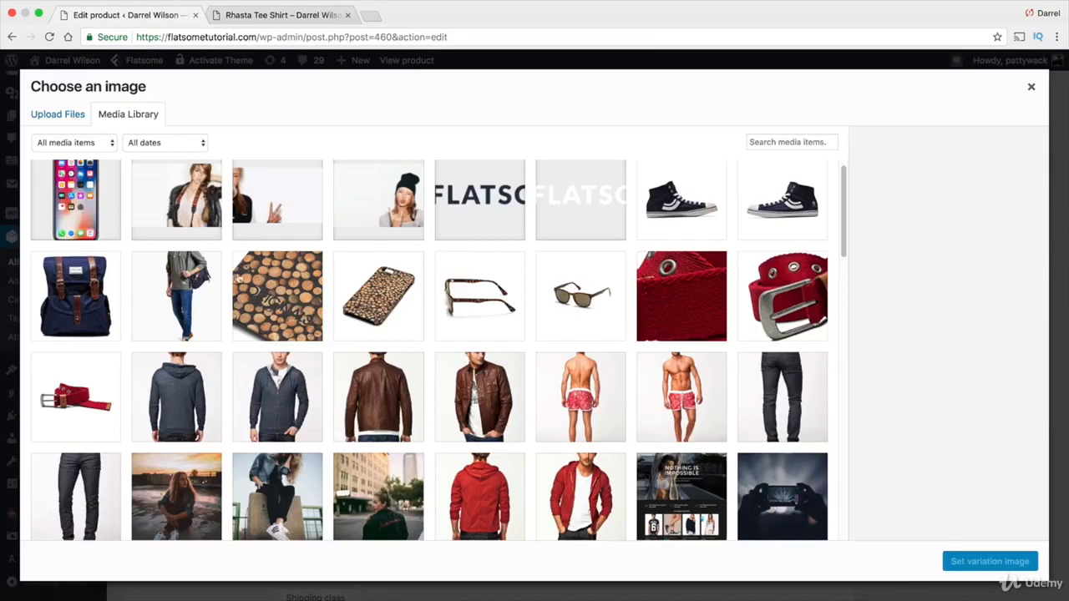
pyautogui.click(278, 399)
pyautogui.click(969, 564)
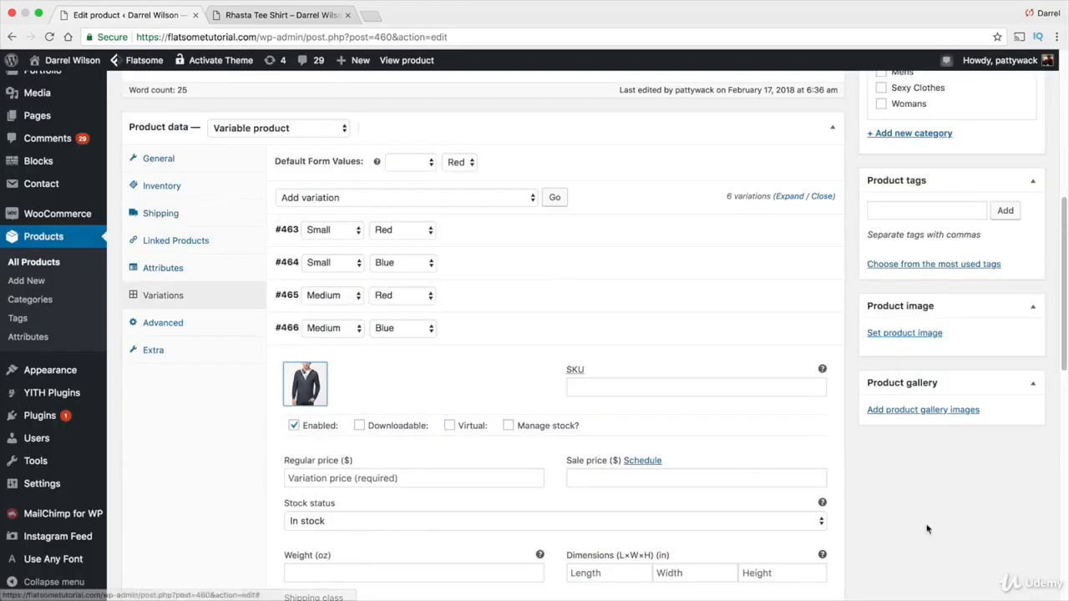
pyautogui.click(401, 475)
pyautogui.write('20')
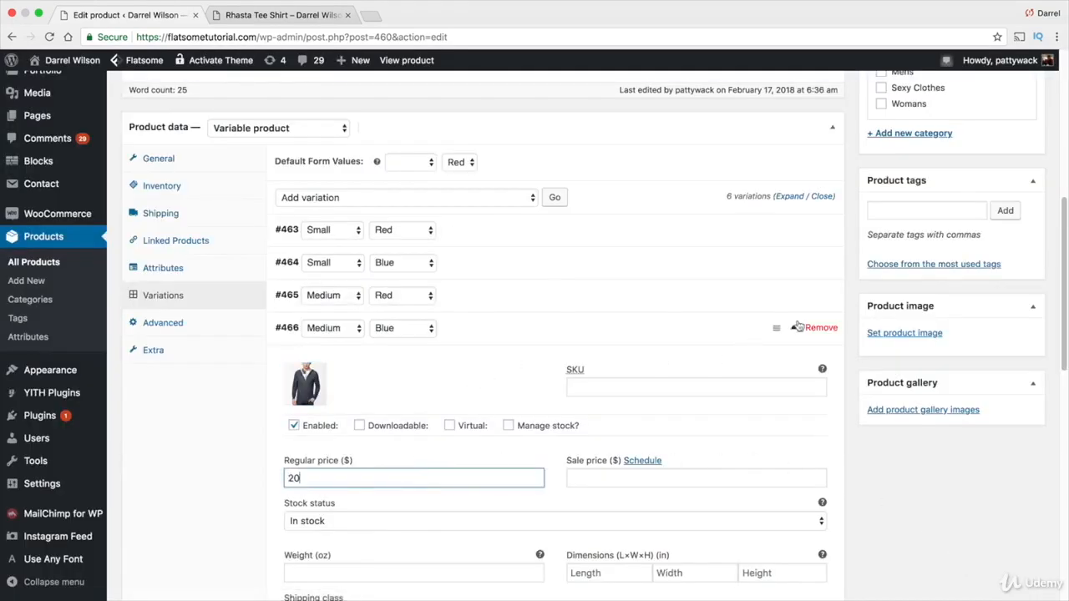
pyautogui.click(798, 329)
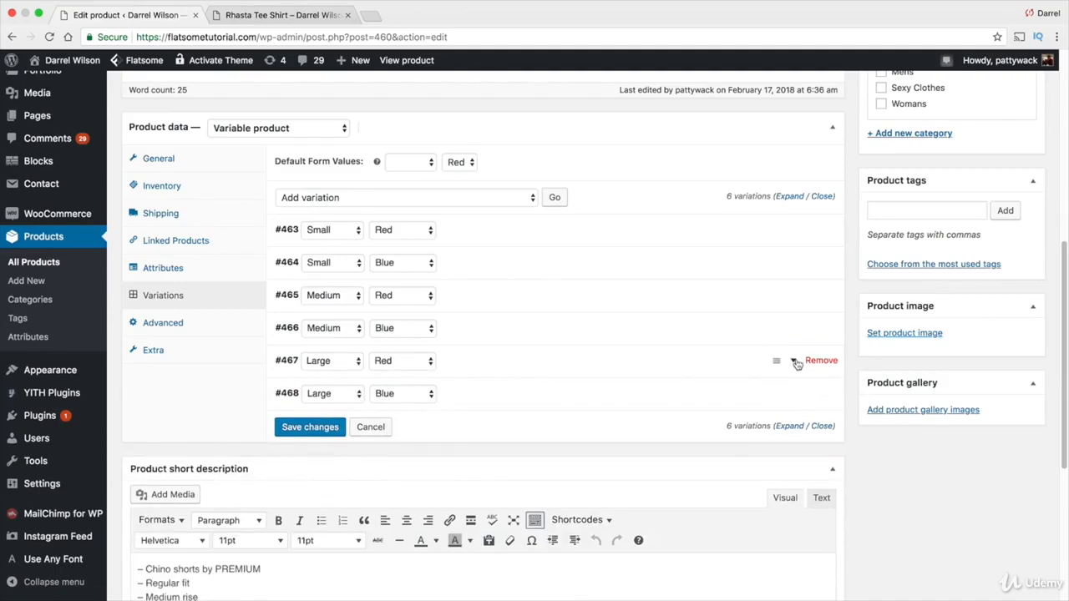
# Give the Large / Red variation the red hoodie image and a regular price of 20
pyautogui.click(795, 360)
pyautogui.click(299, 417)
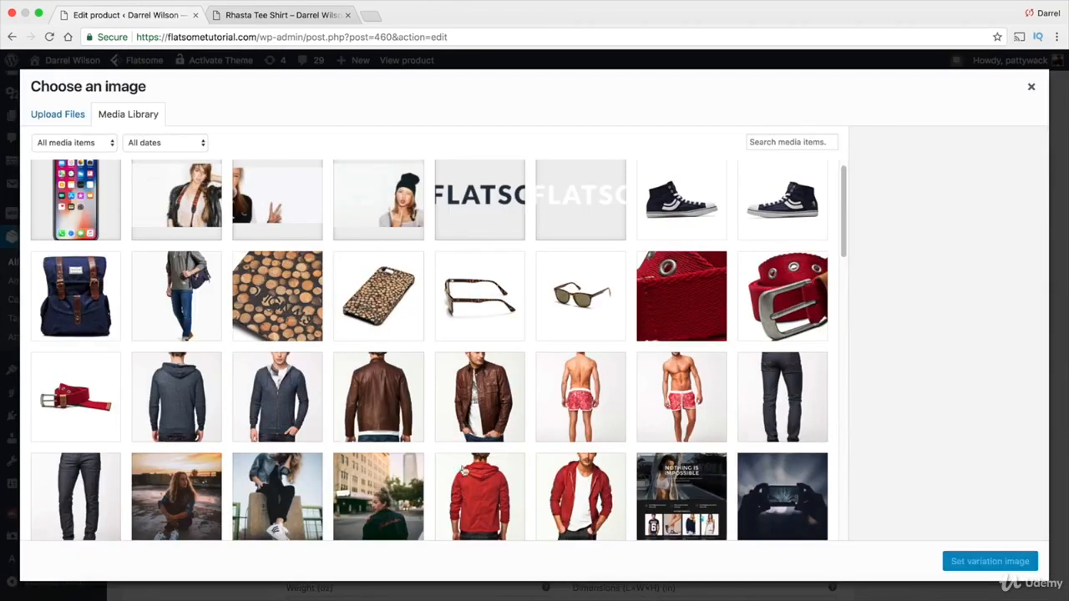
pyautogui.click(556, 493)
pyautogui.click(975, 561)
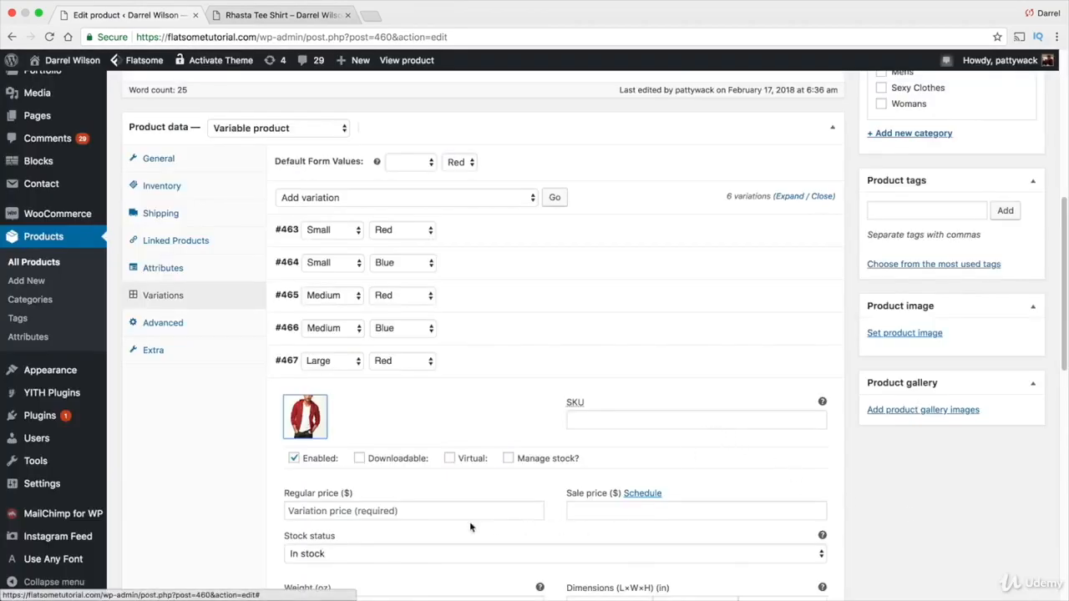
pyautogui.click(444, 510)
pyautogui.write('20')
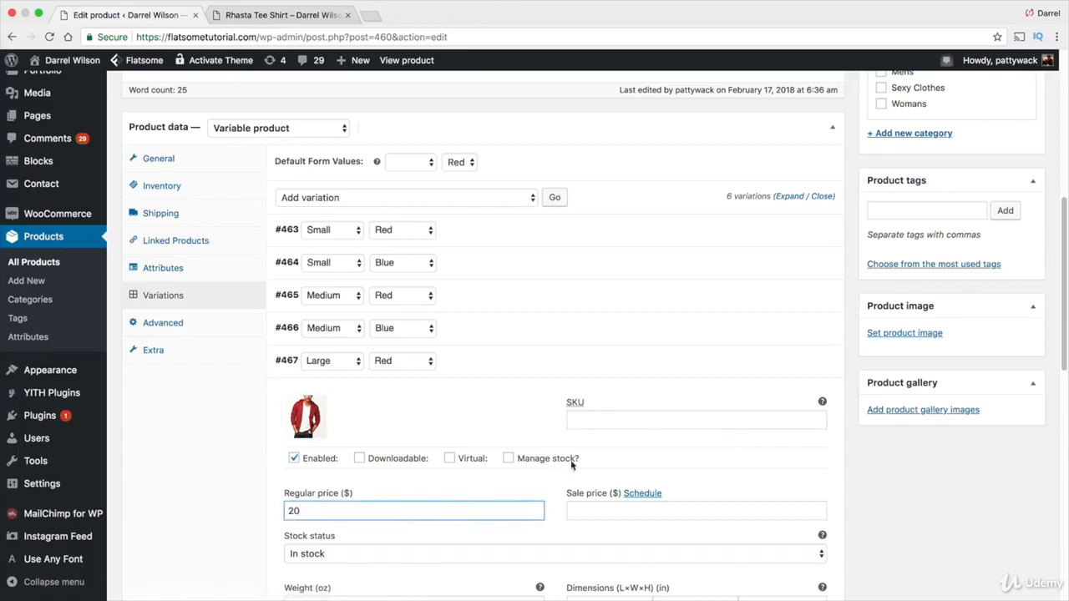
pyautogui.click(794, 365)
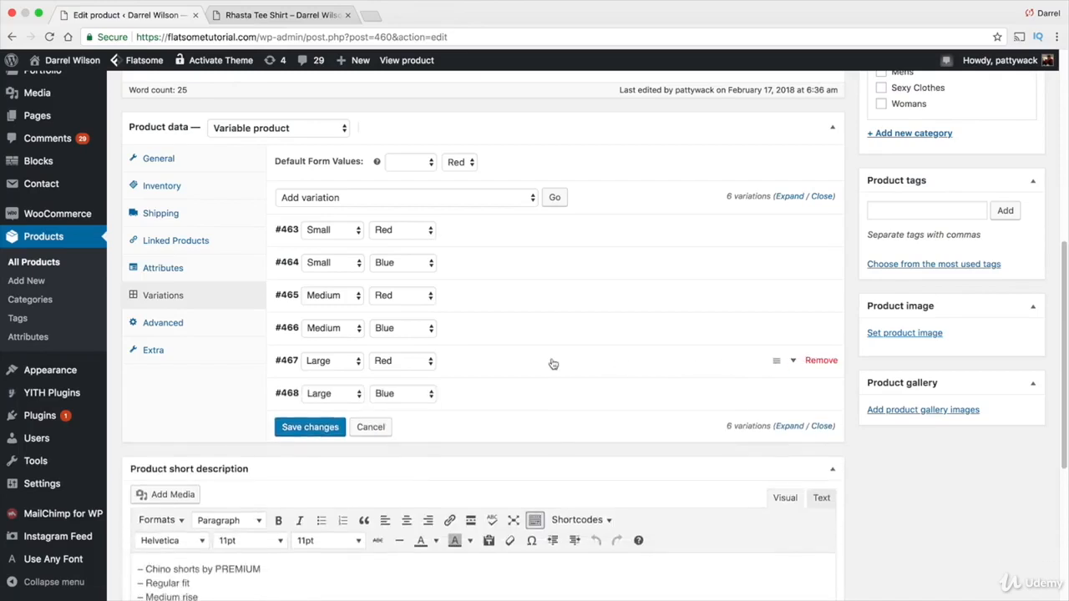
# Give the Large / Blue variation the dark cardigan image
pyautogui.click(793, 396)
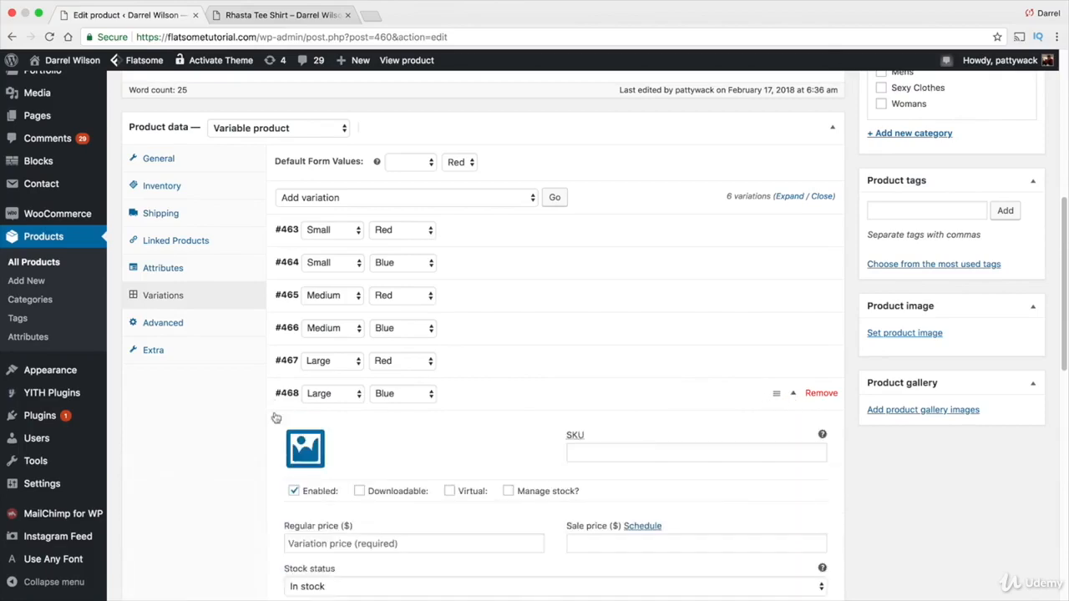
pyautogui.click(292, 458)
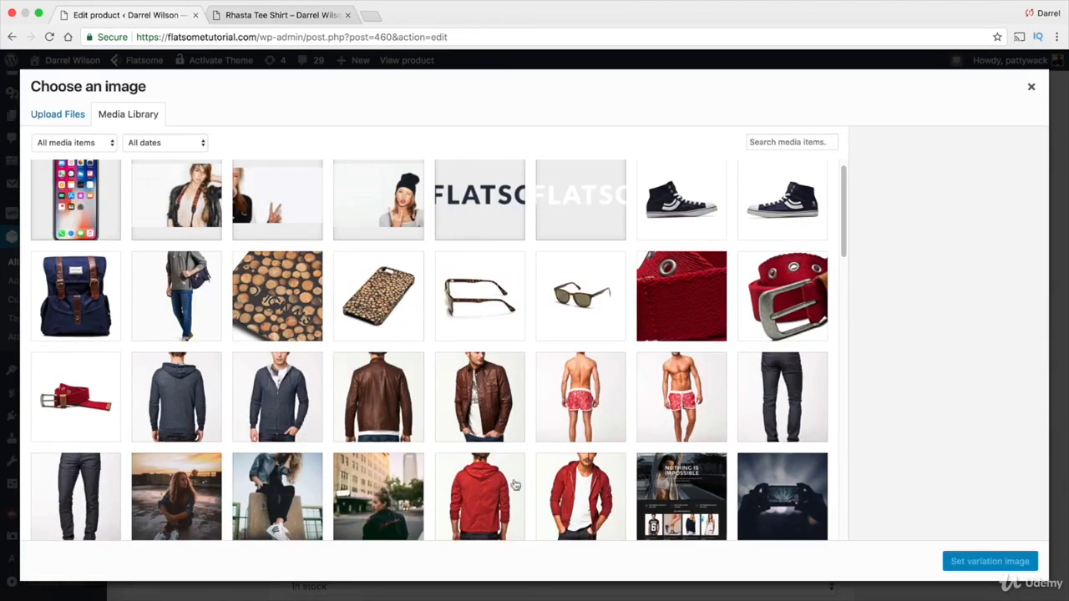
pyautogui.click(277, 397)
pyautogui.click(952, 562)
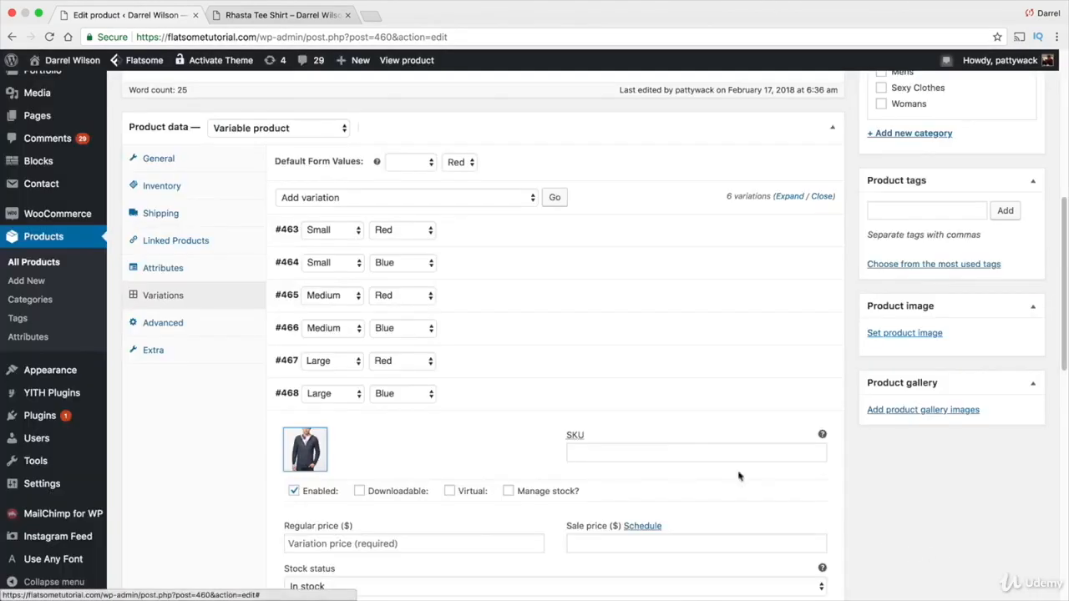
pyautogui.click(794, 398)
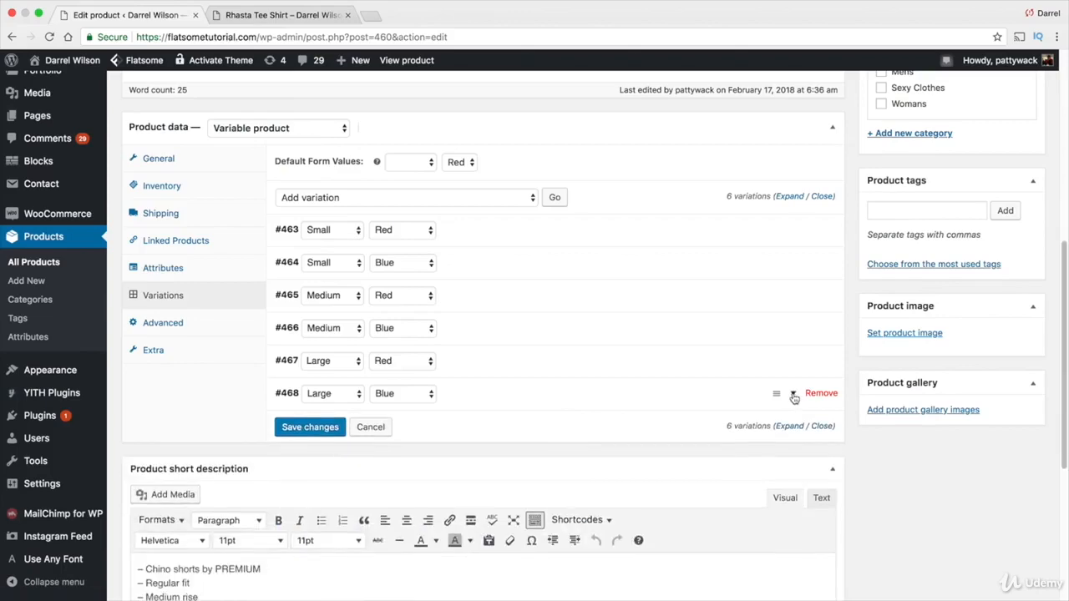
# Set the product's default form values to Medium and Blue
pyautogui.click(794, 362)
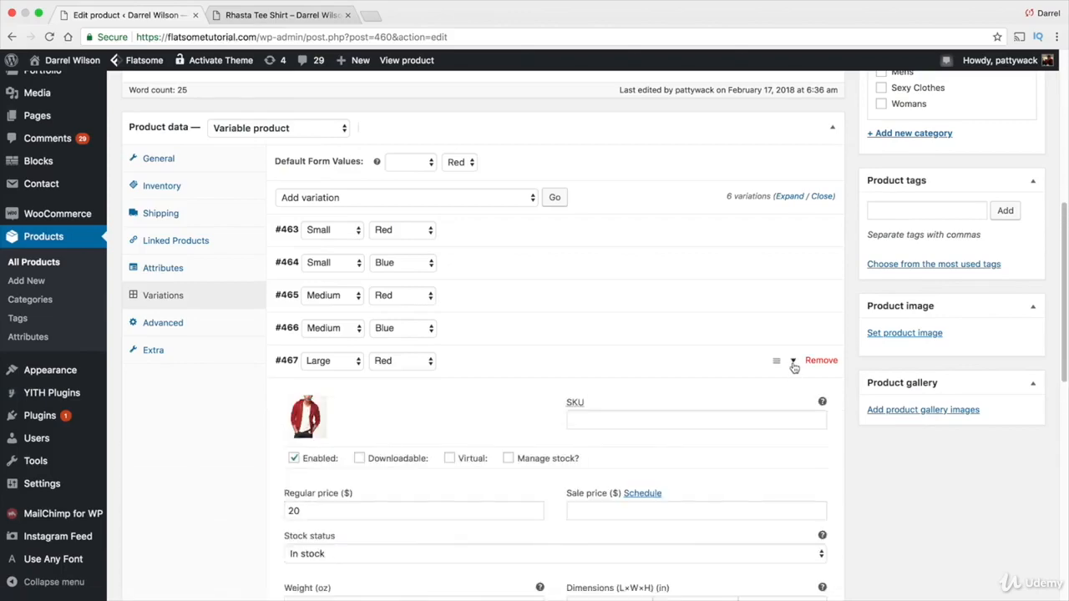
pyautogui.click(794, 363)
pyautogui.scroll(5, 847, 389)
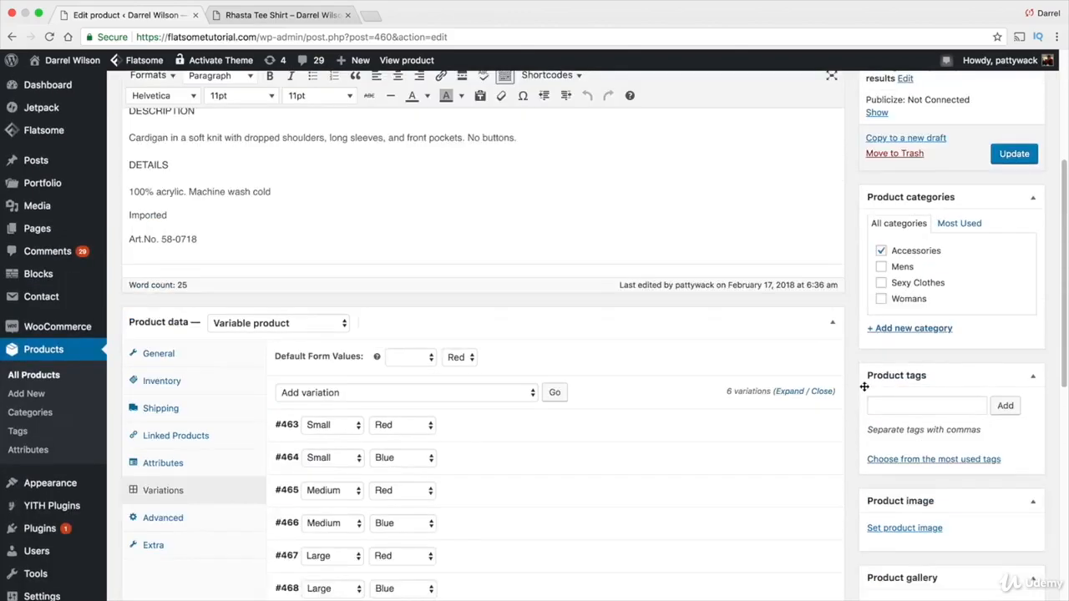
pyautogui.scroll(-1, 841, 422)
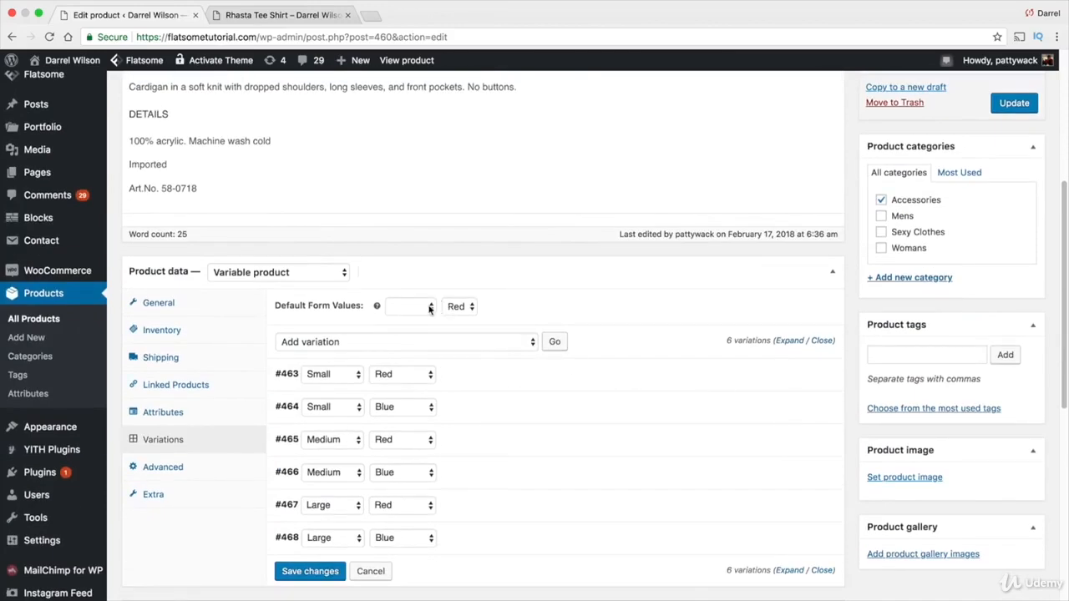
pyautogui.click(465, 306)
pyautogui.click(459, 321)
pyautogui.click(422, 306)
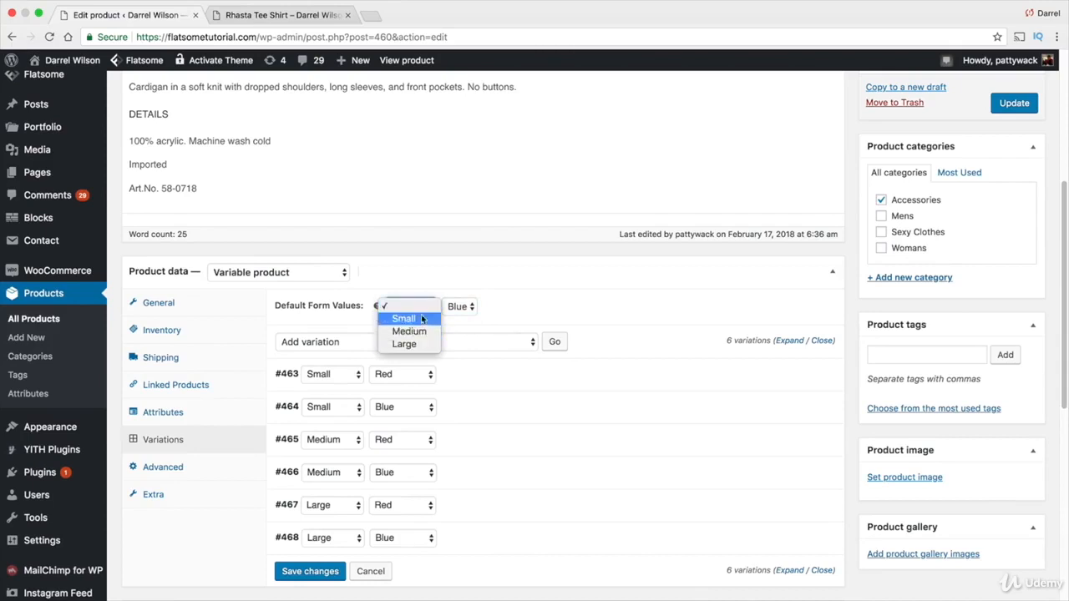
pyautogui.click(420, 332)
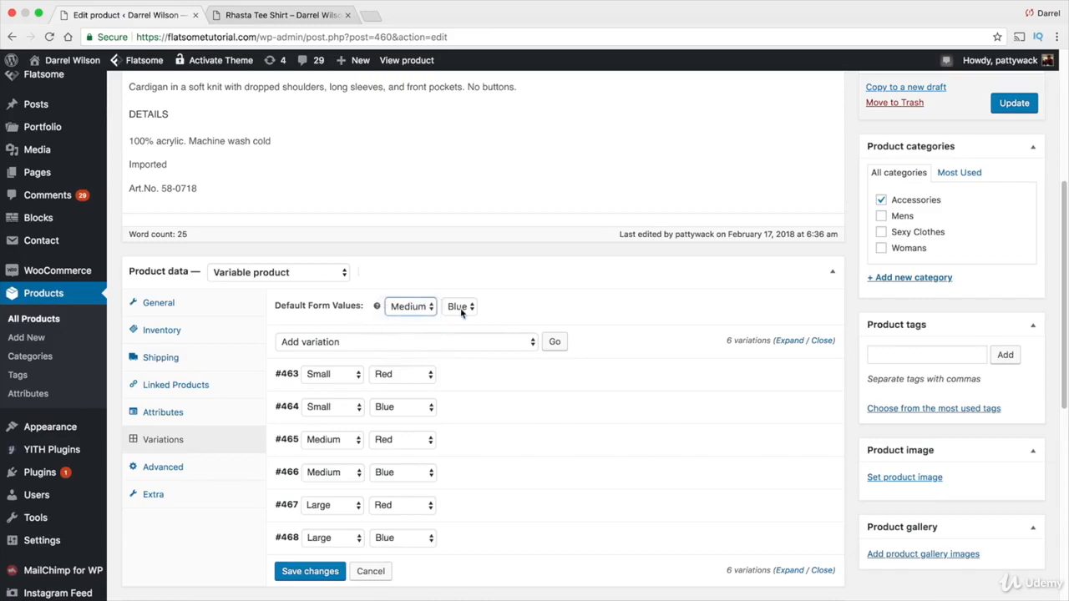
# Update the product and open it on the live storefront
pyautogui.scroll(3, 869, 313)
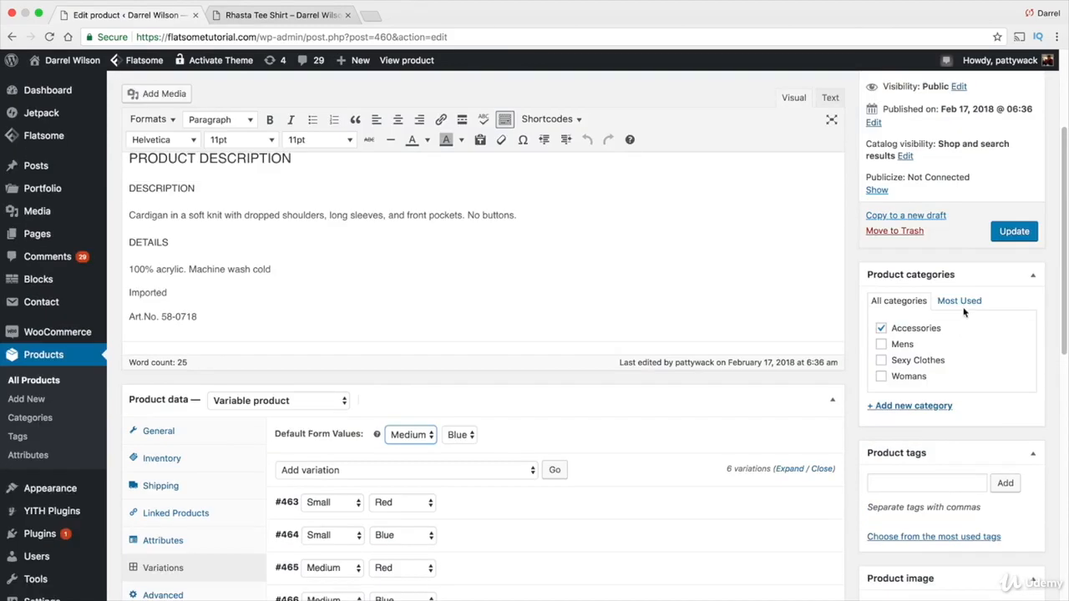
pyautogui.click(1012, 234)
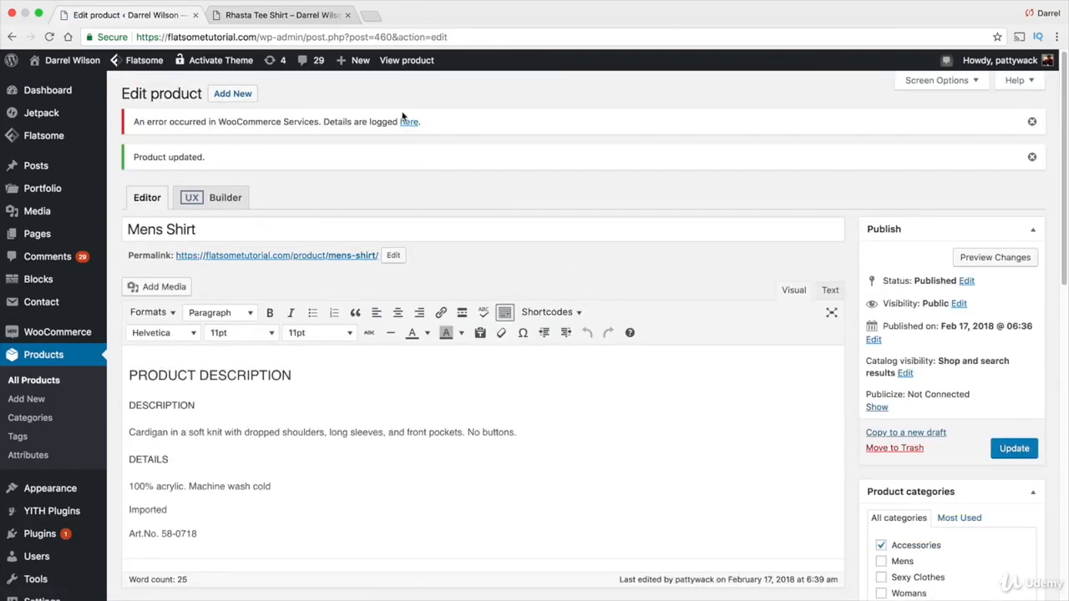
pyautogui.click(405, 61)
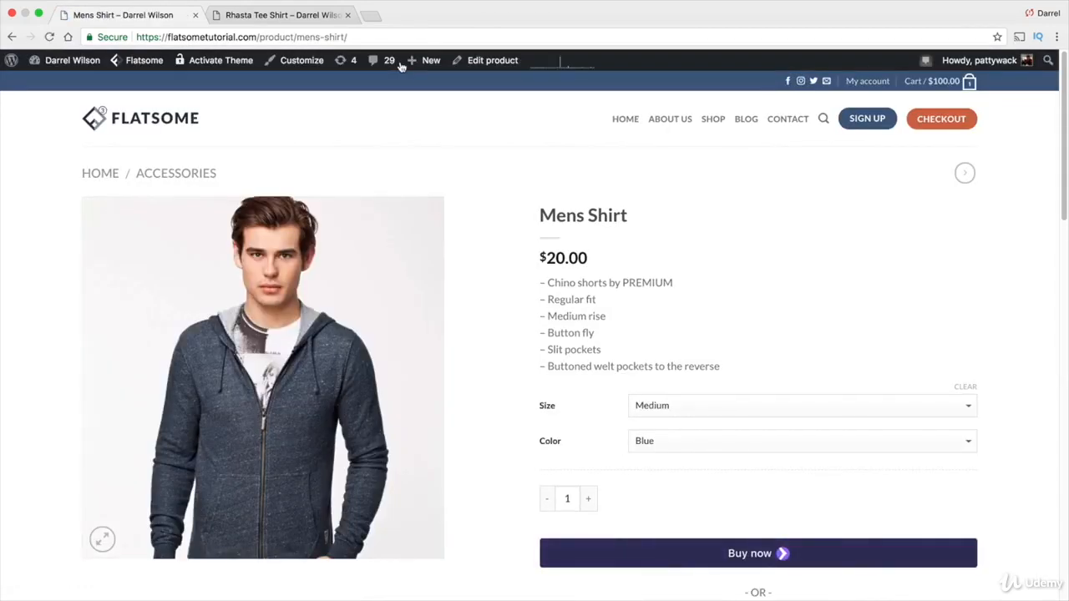
# Switch the storefront selections to Small / Red and then Medium / Blue to check each variation's image and price
pyautogui.click(749, 404)
pyautogui.click(746, 391)
pyautogui.click(745, 440)
pyautogui.click(737, 428)
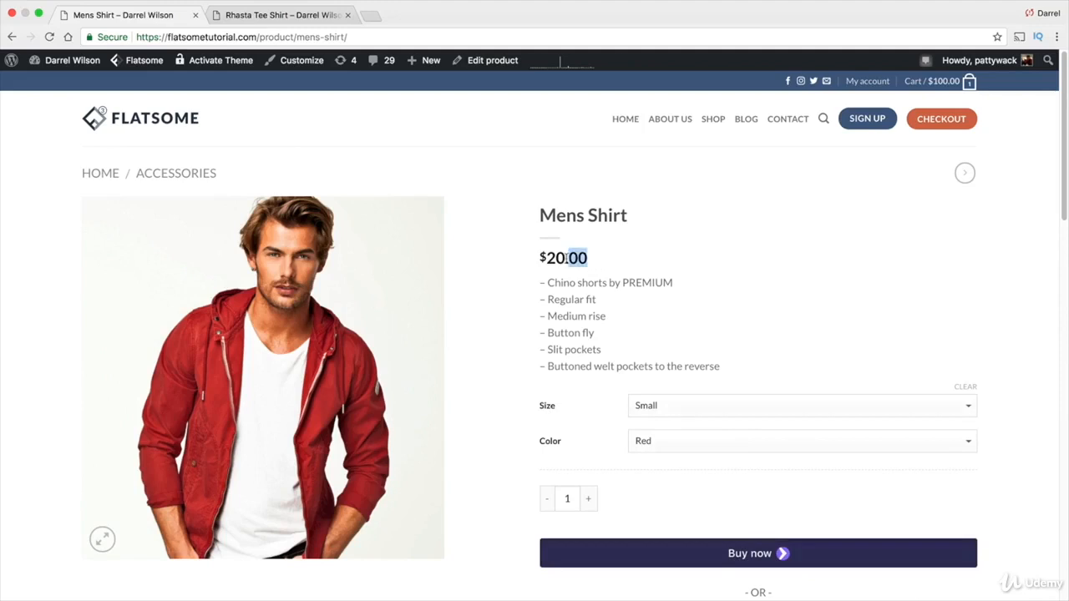
pyautogui.click(648, 405)
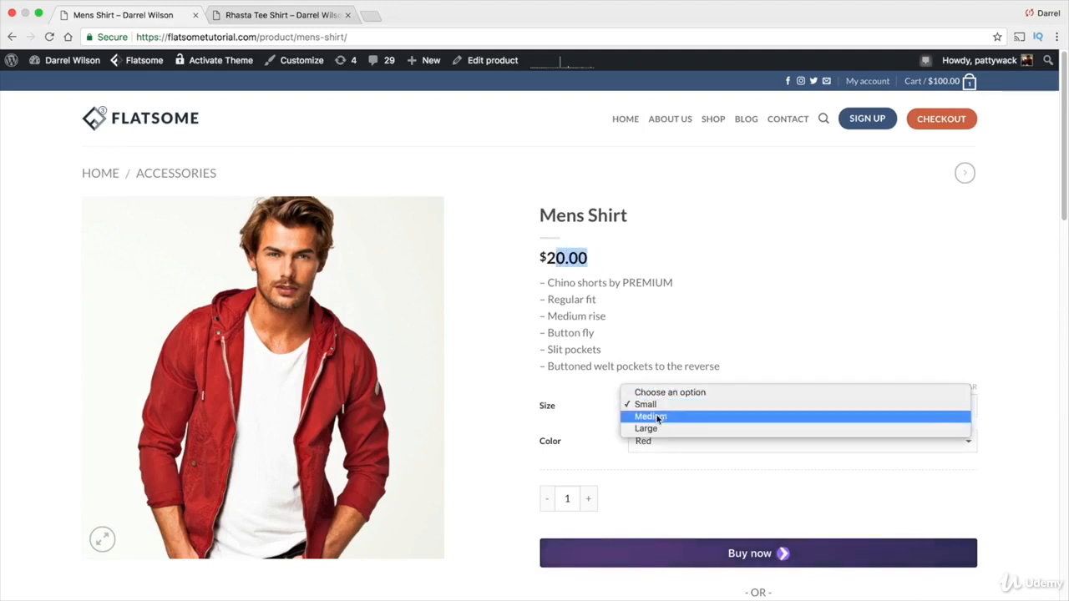
pyautogui.click(652, 417)
pyautogui.click(677, 442)
pyautogui.click(677, 452)
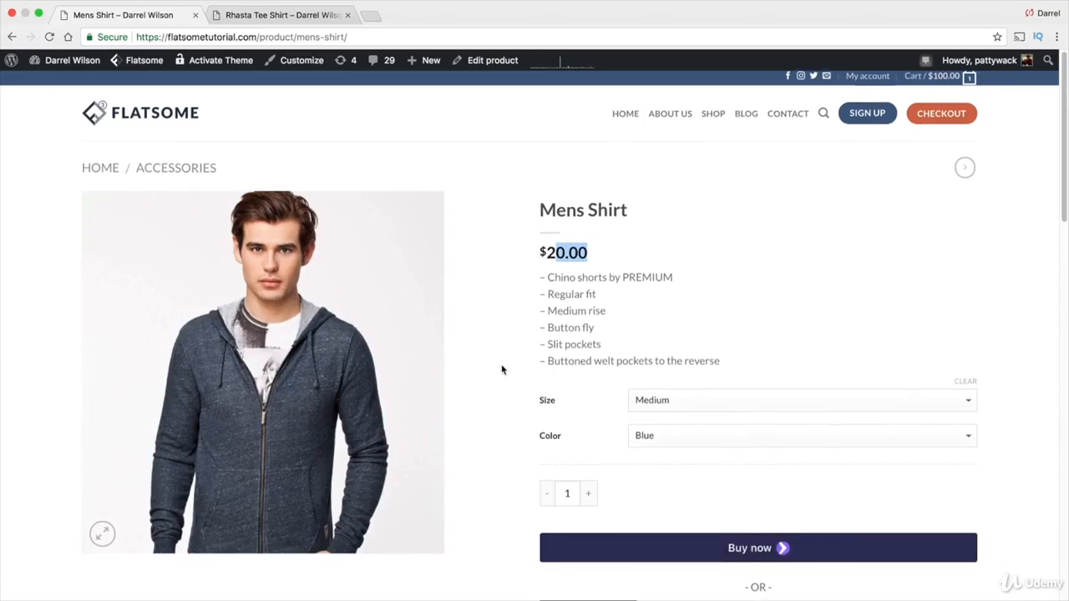
# Scroll through the product page to review its description and details
pyautogui.scroll(-2, 502, 370)
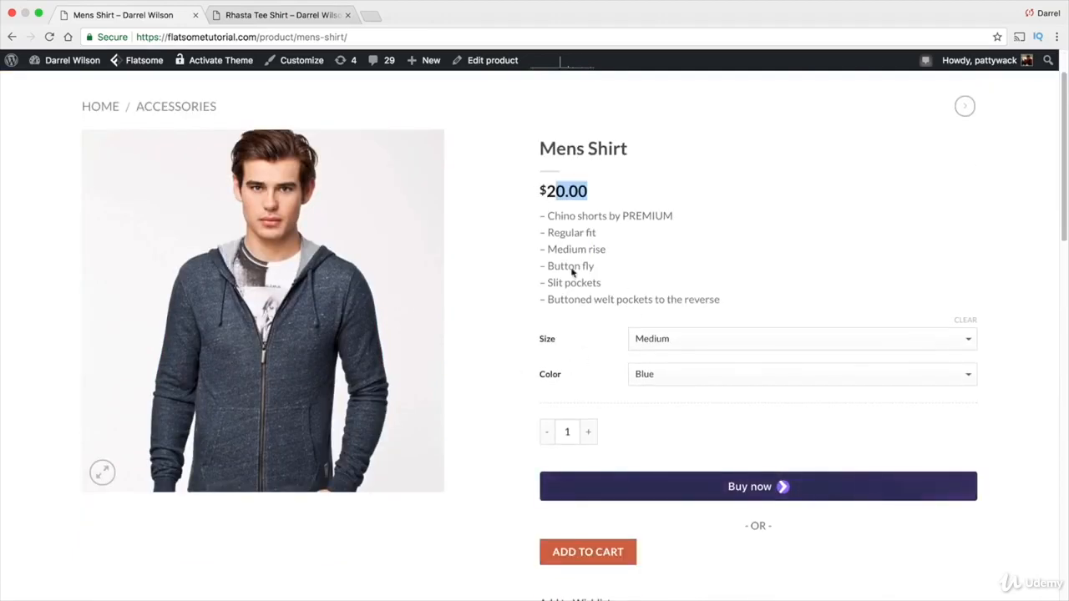
pyautogui.scroll(-5, 453, 306)
pyautogui.scroll(-15, 454, 304)
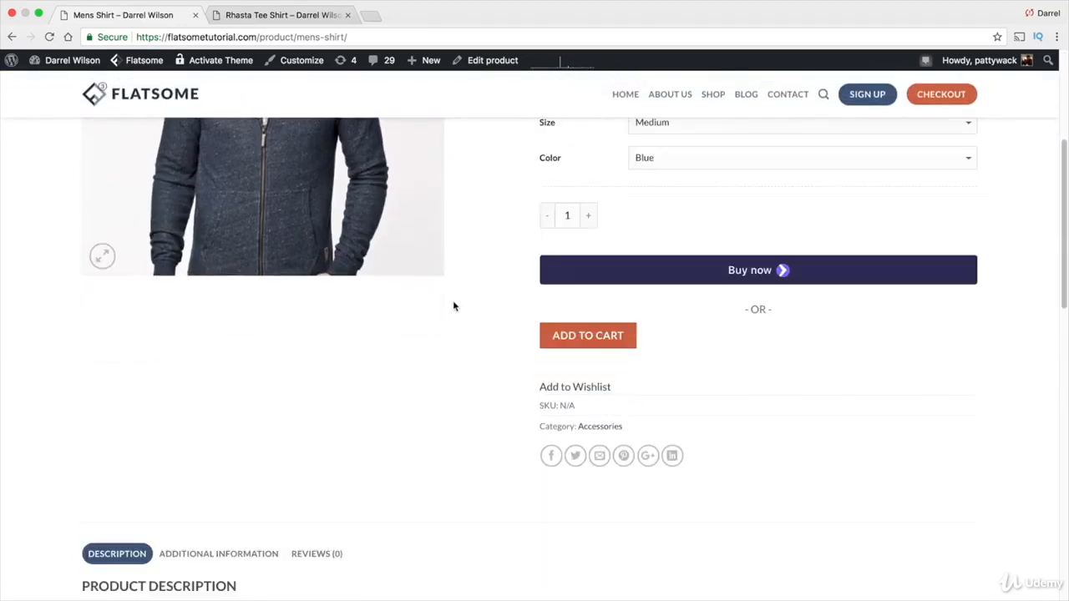
pyautogui.scroll(5, 289, 256)
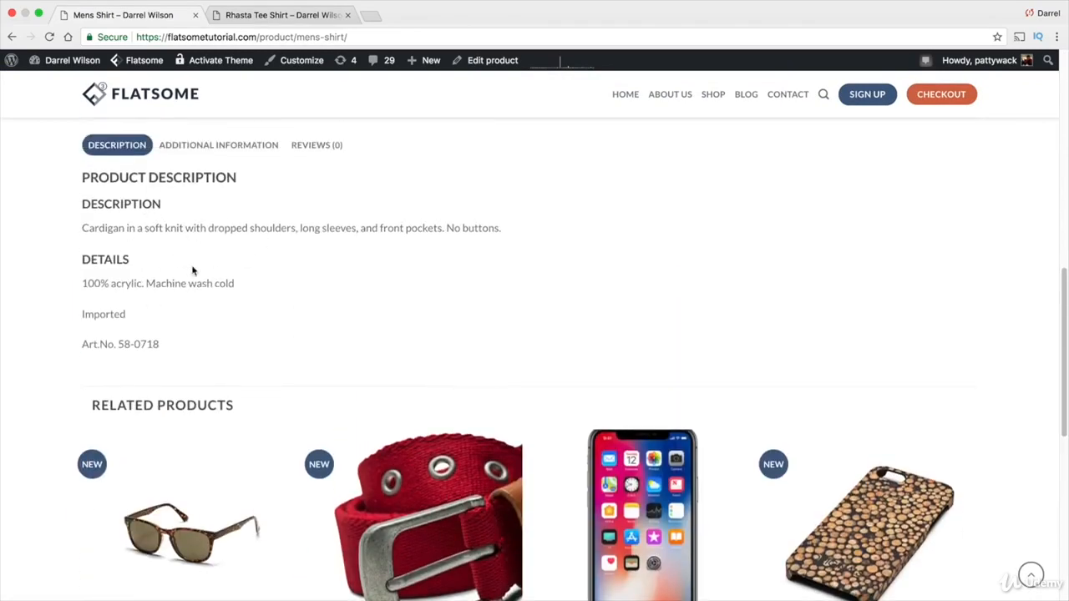
pyautogui.scroll(10, 206, 271)
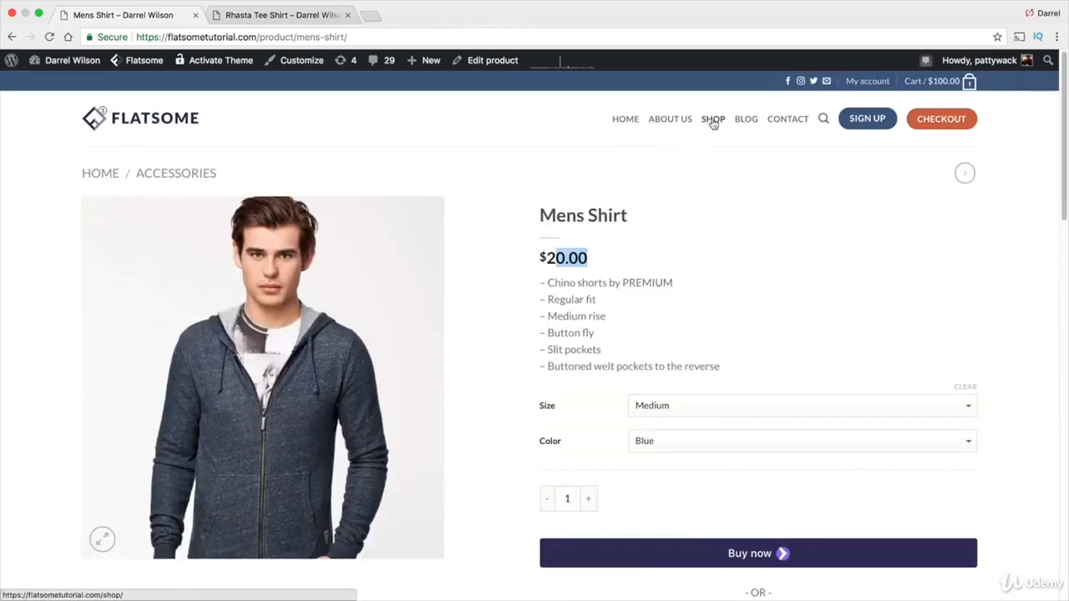
pyautogui.moveTo(443, 71)
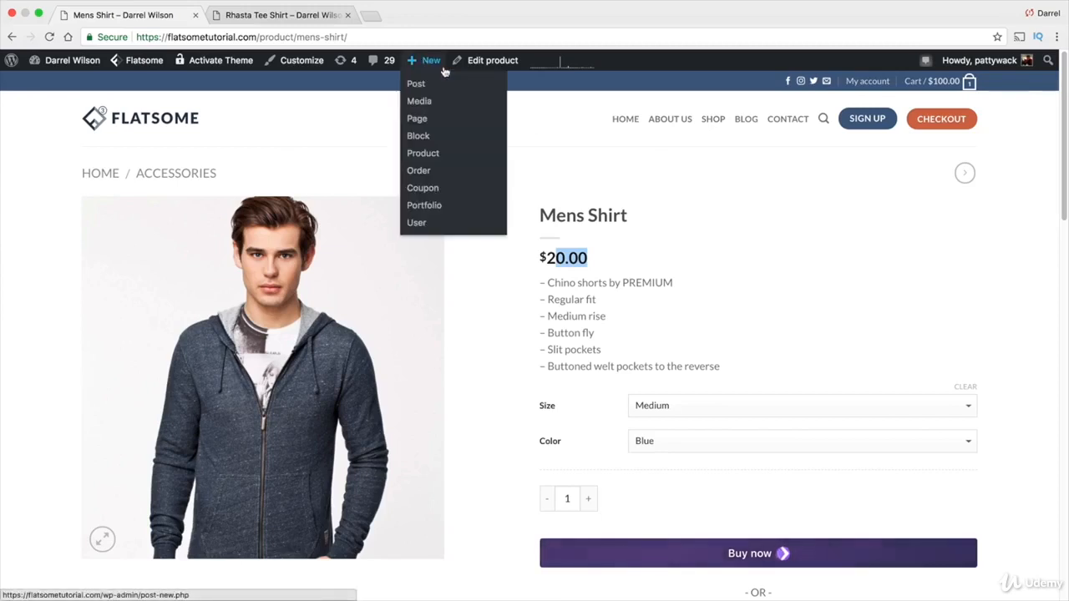